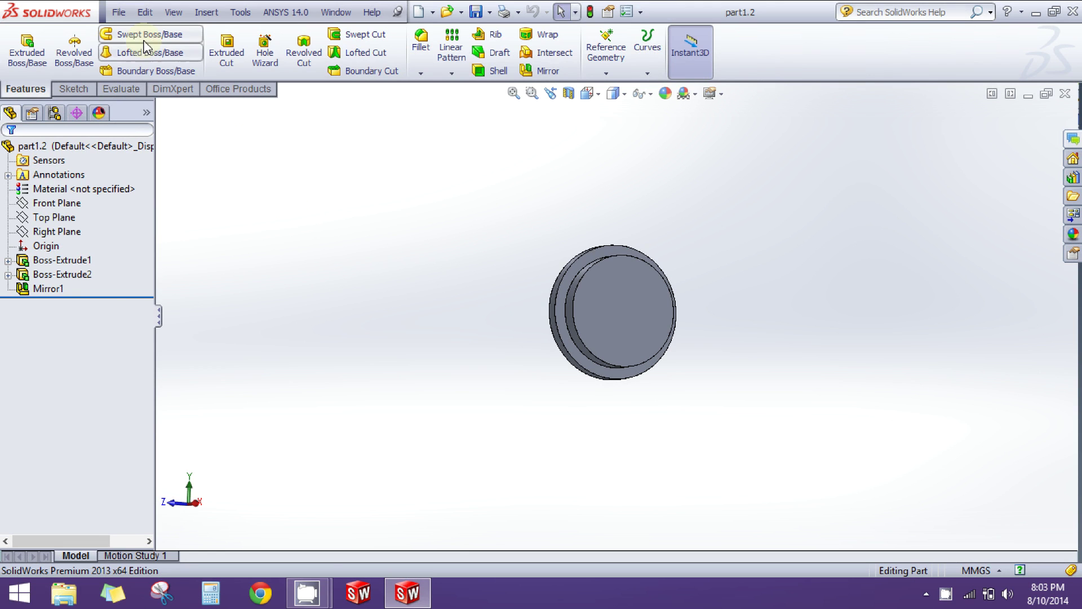
Save the round pin part under the name part111 in a new folder named scissors inside the Scissors folder
click(128, 18)
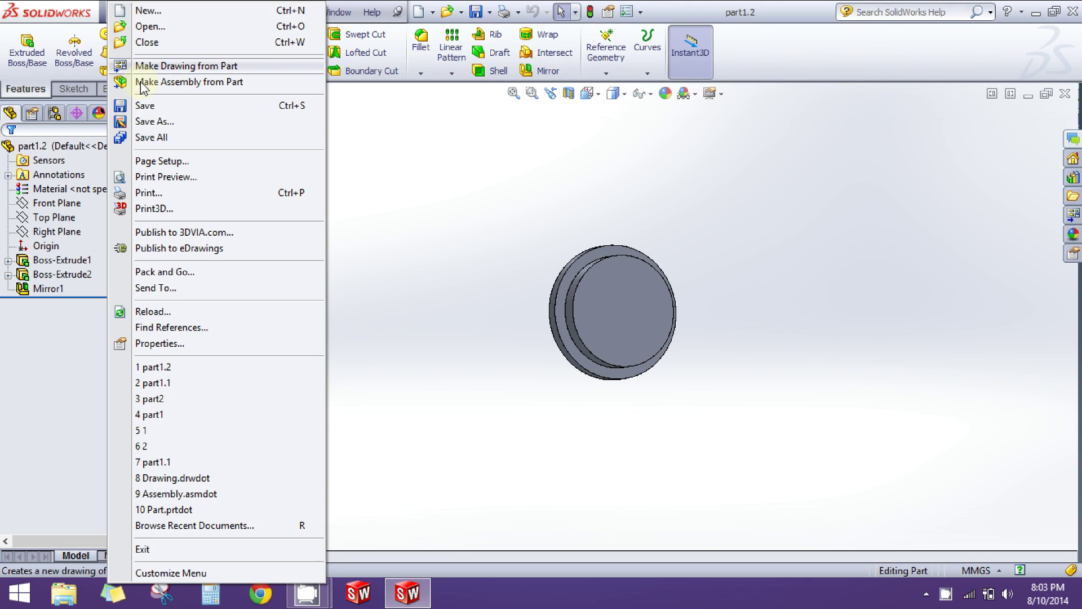
click(397, 221)
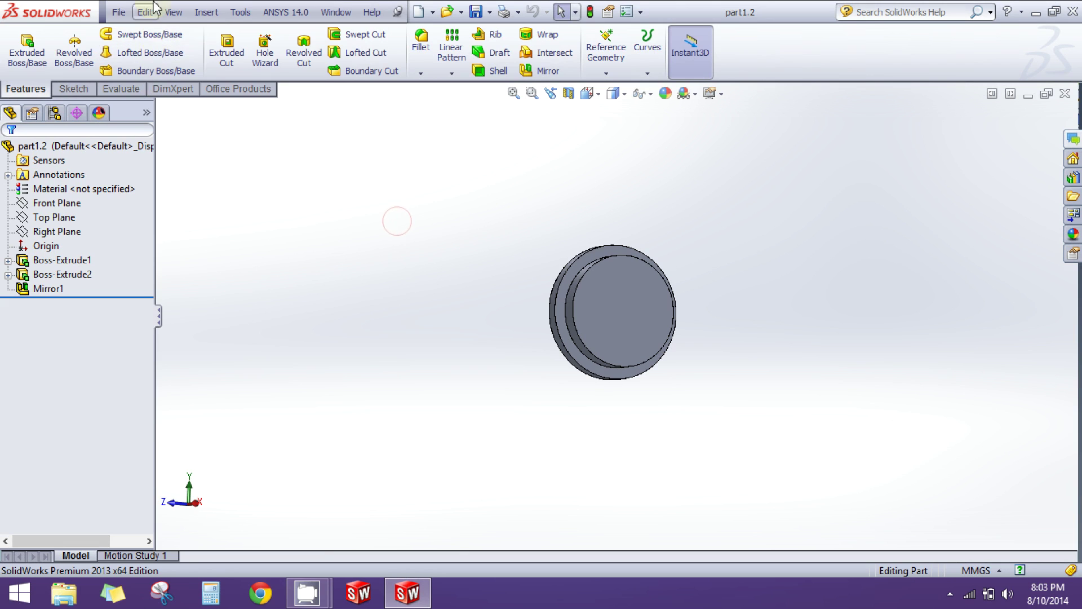
click(118, 12)
click(166, 122)
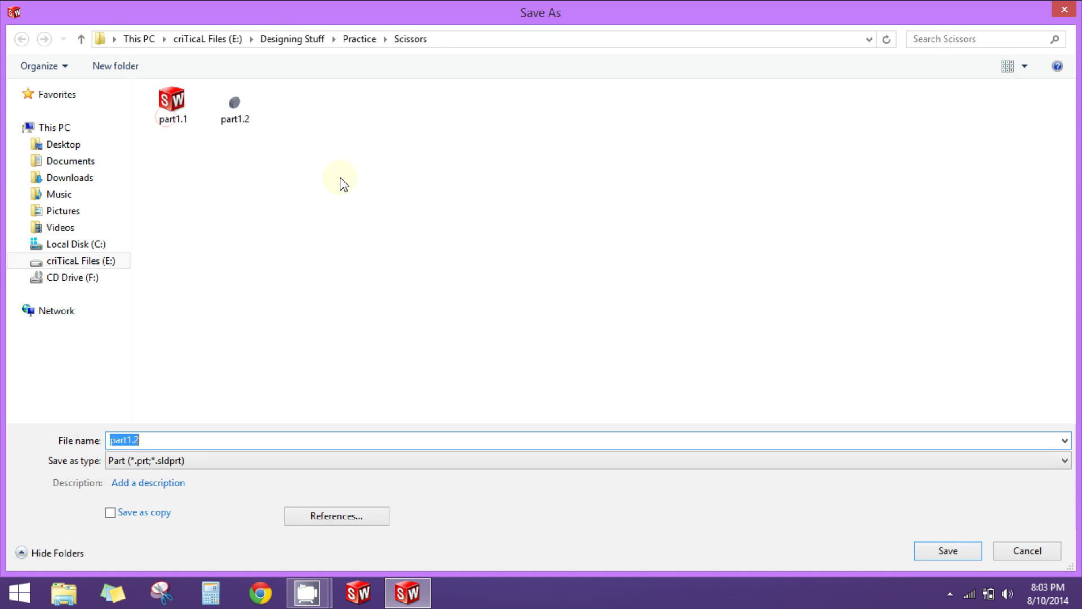
click(131, 66)
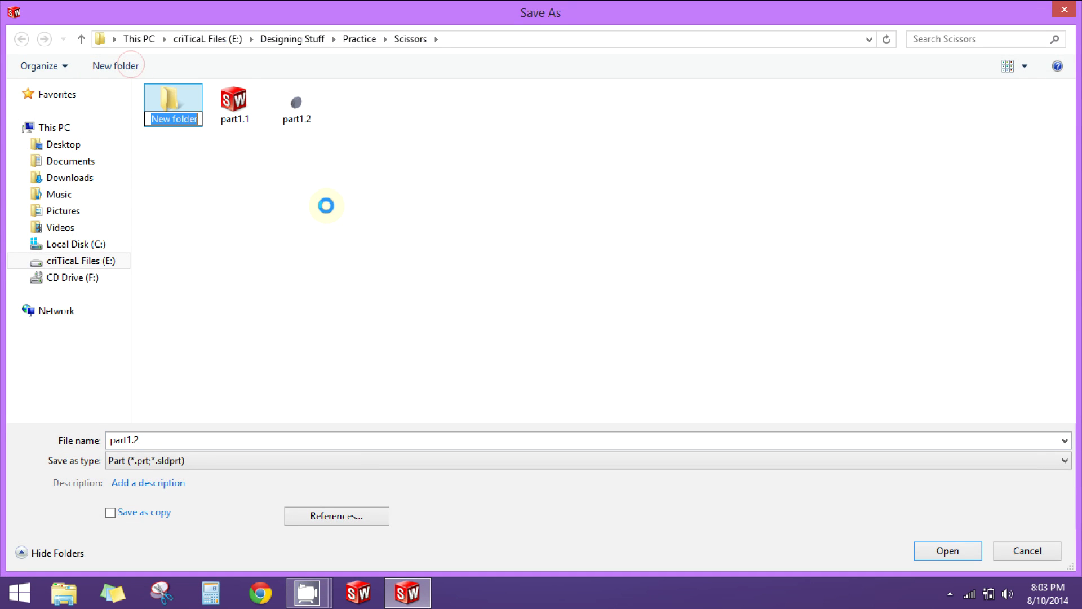
text(sc)
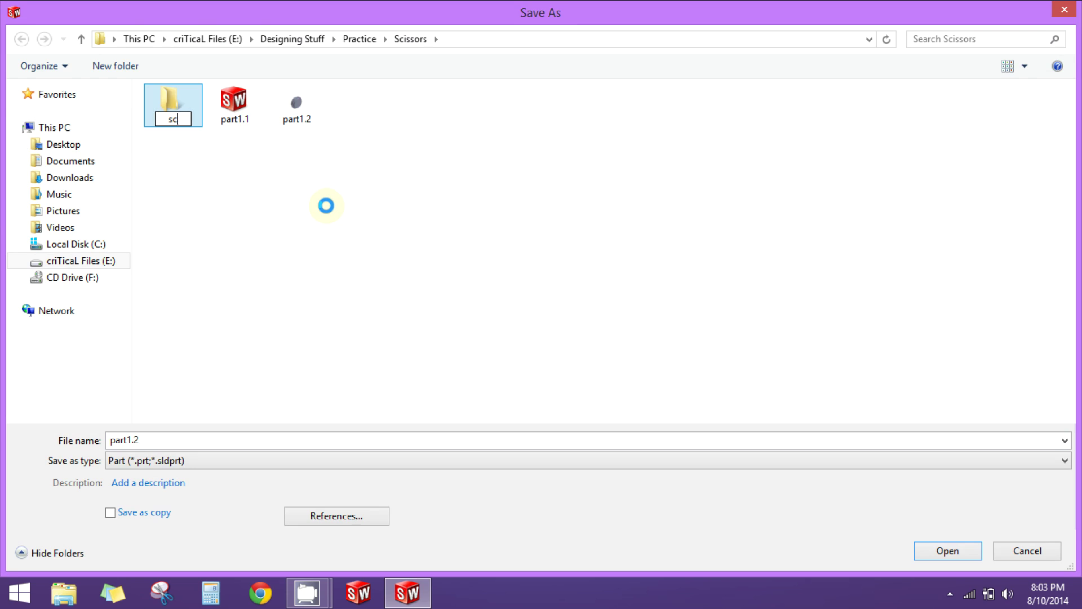
text(issors)
key(Return)
key(Return)
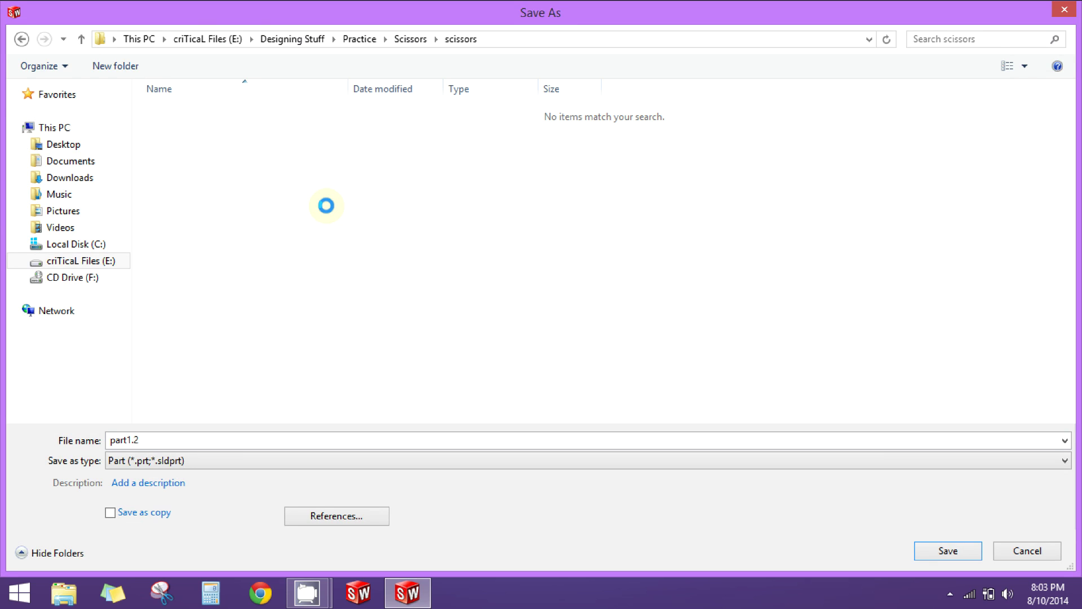
double_click(263, 439)
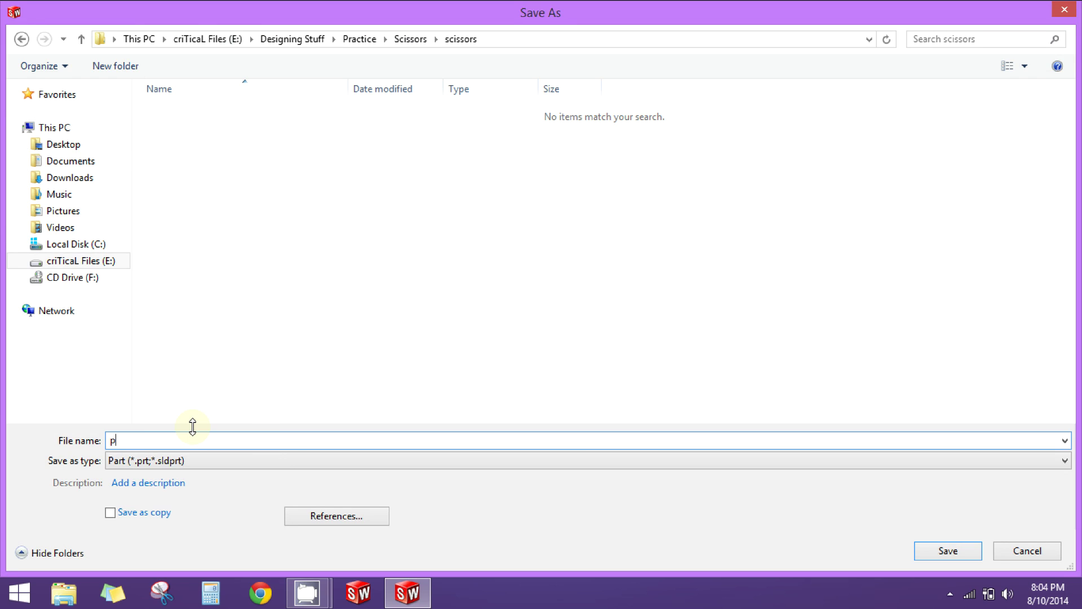
key(Return)
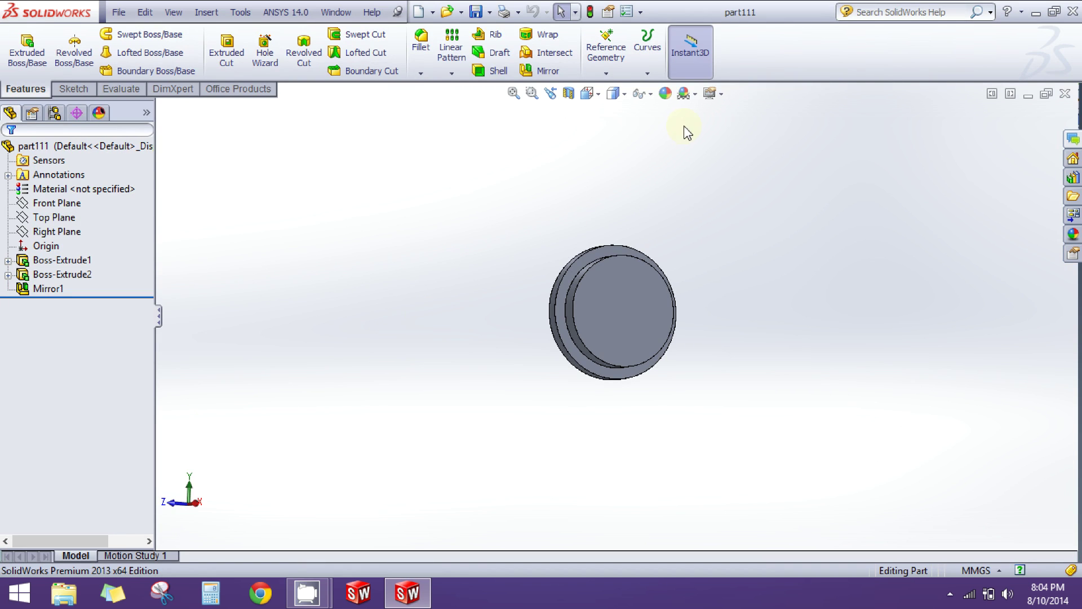
Switch to the open part1.1 document and maximize its window
click(1009, 93)
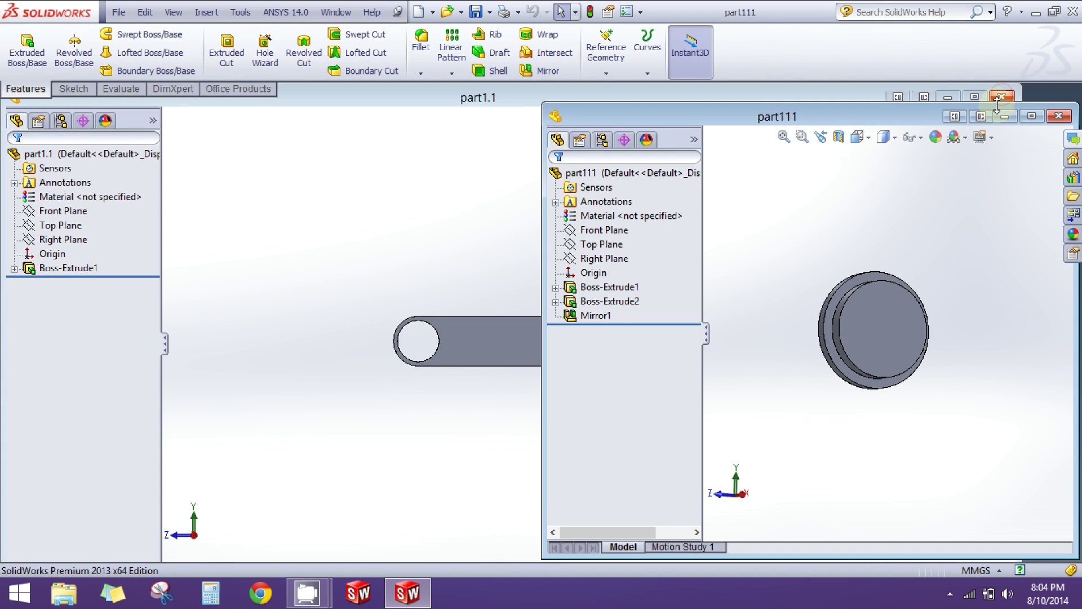
click(518, 179)
click(974, 97)
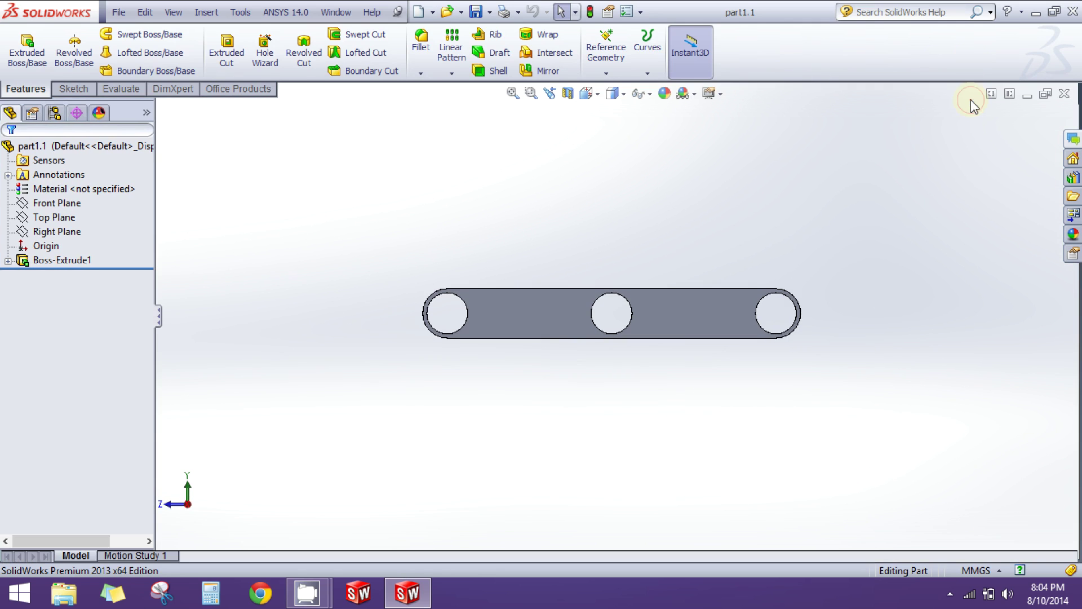
click(110, 15)
click(110, 9)
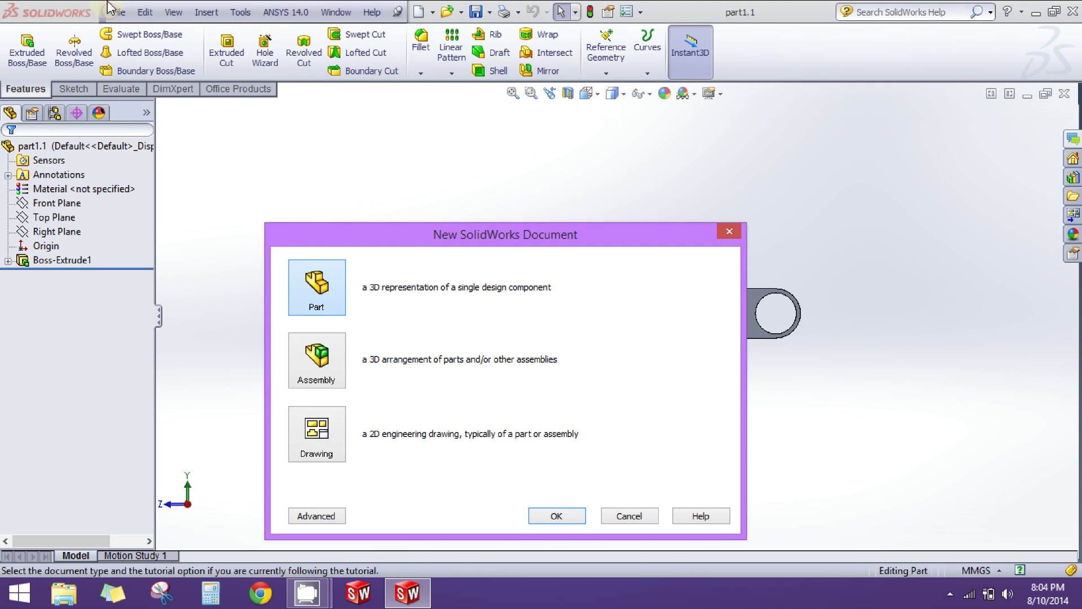
click(629, 516)
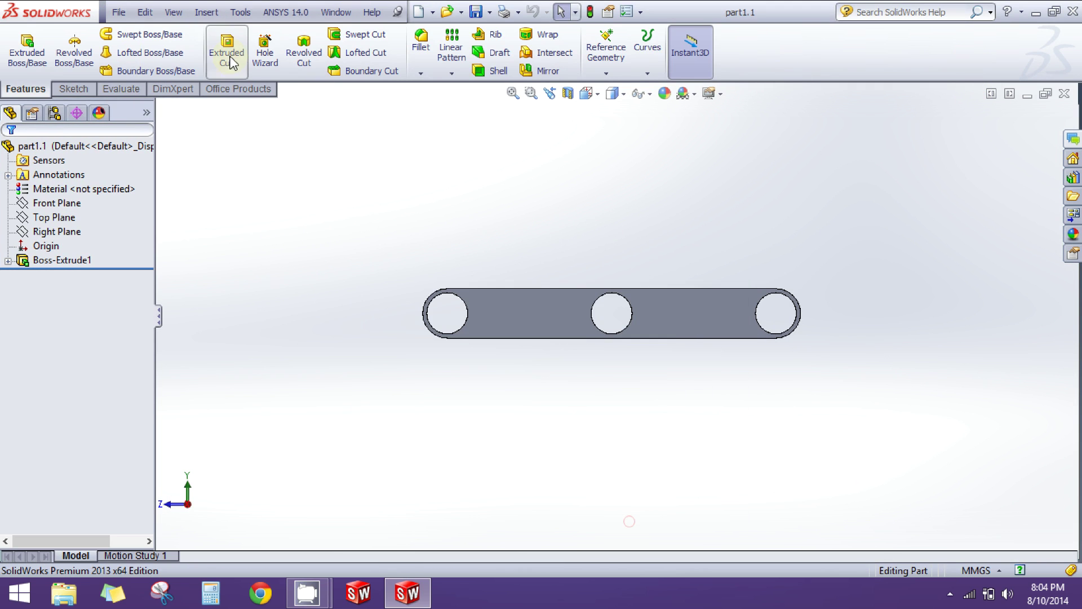
Save the three-hole link part under the name part222 in the scissors subfolder
click(145, 12)
click(118, 11)
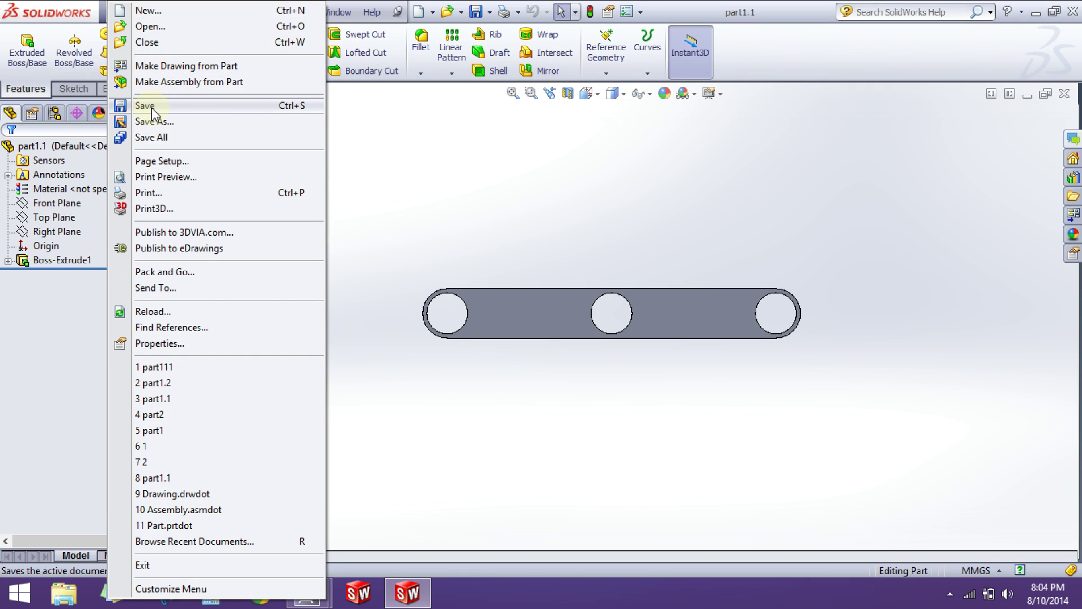
click(150, 121)
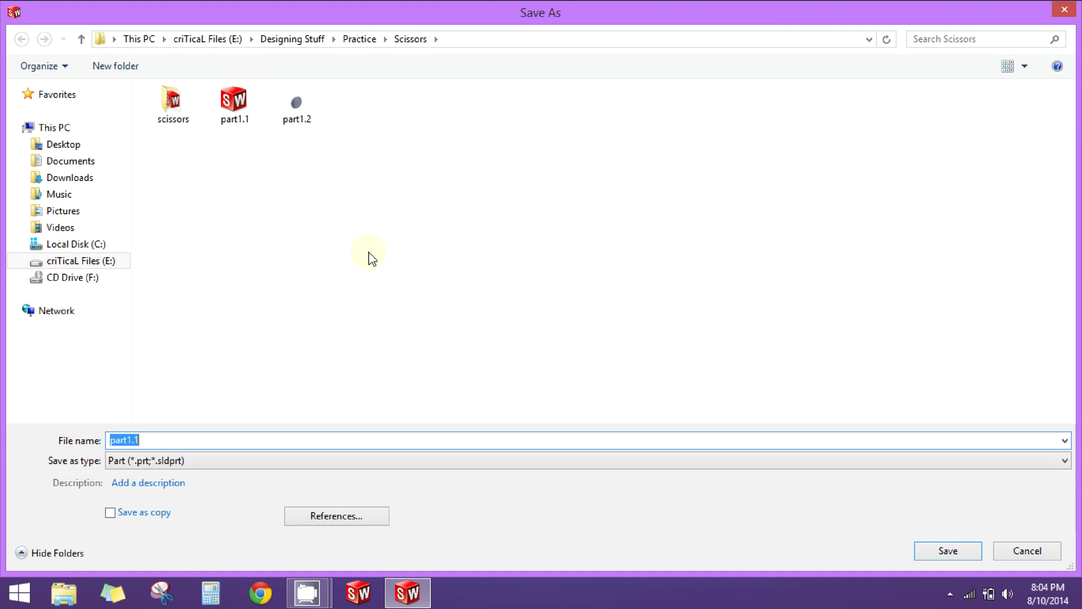
double_click(180, 118)
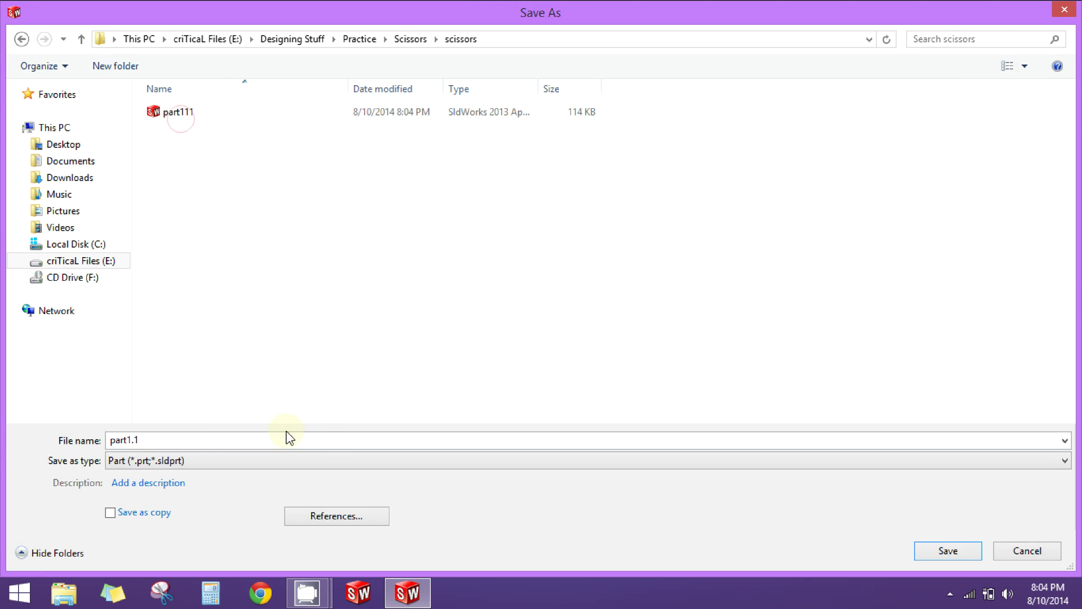
click(304, 442)
text(p)
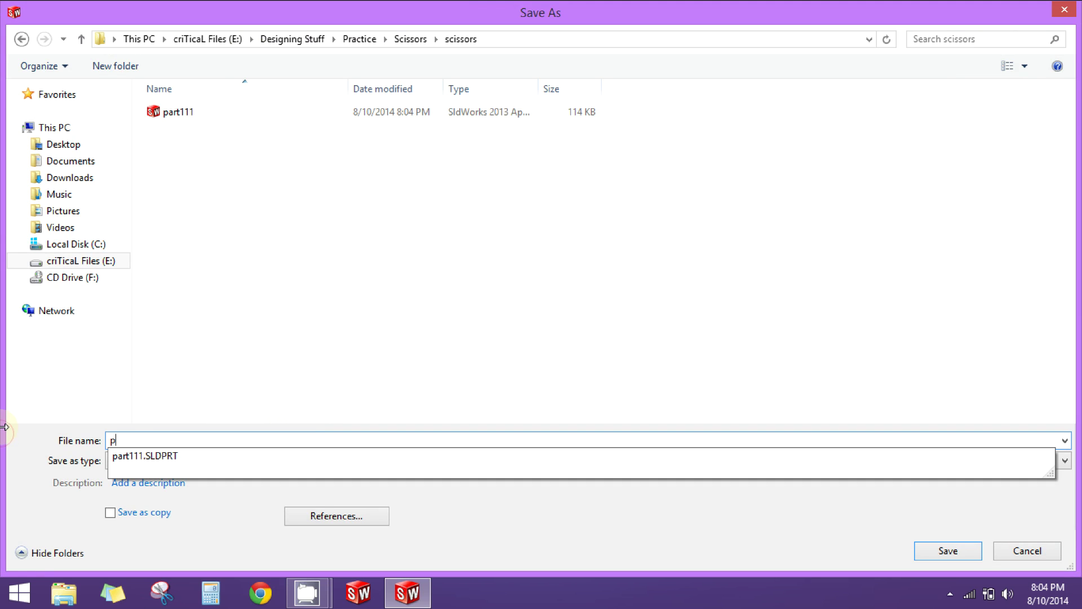
text(art222)
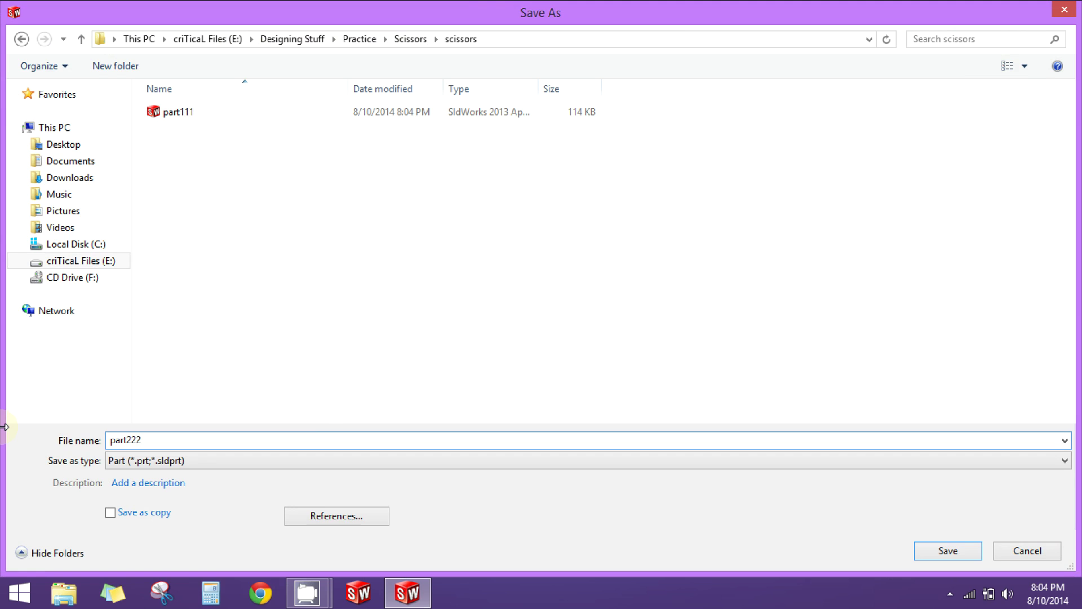
click(916, 549)
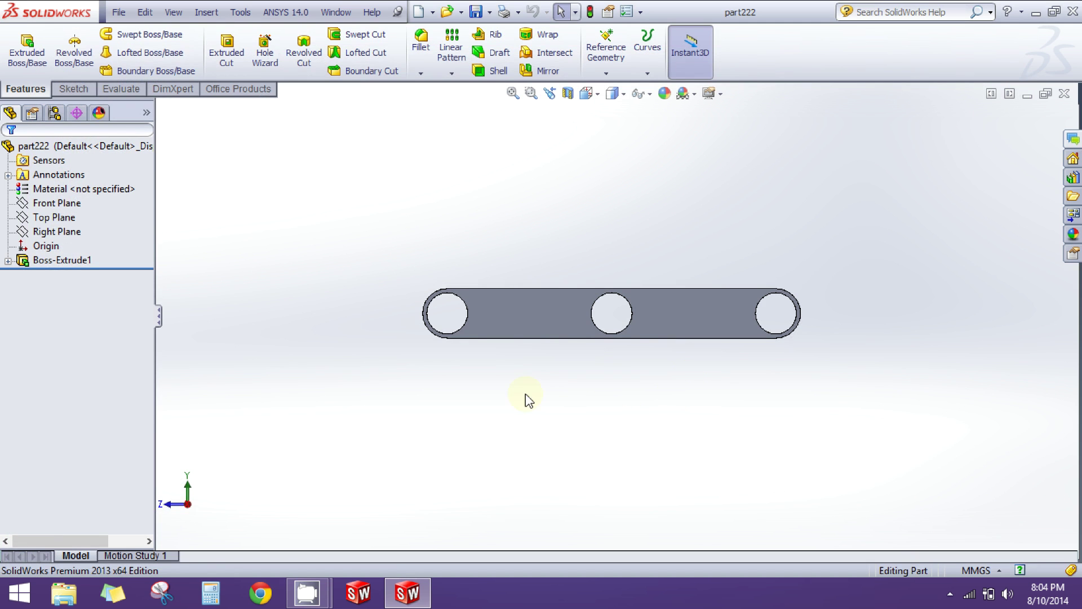
Create a new assembly document
click(125, 17)
click(512, 223)
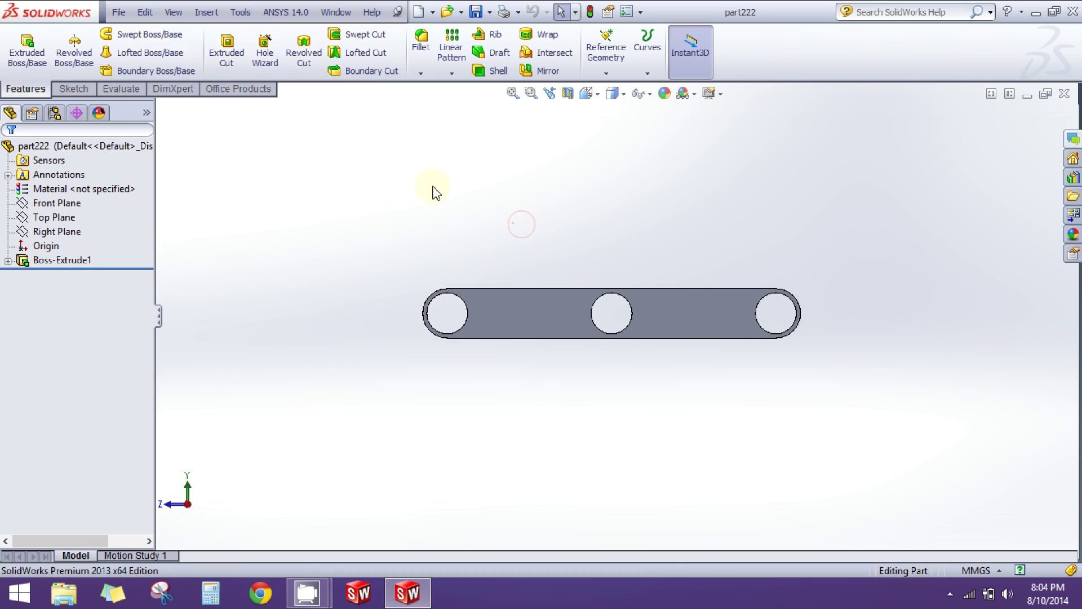
click(119, 16)
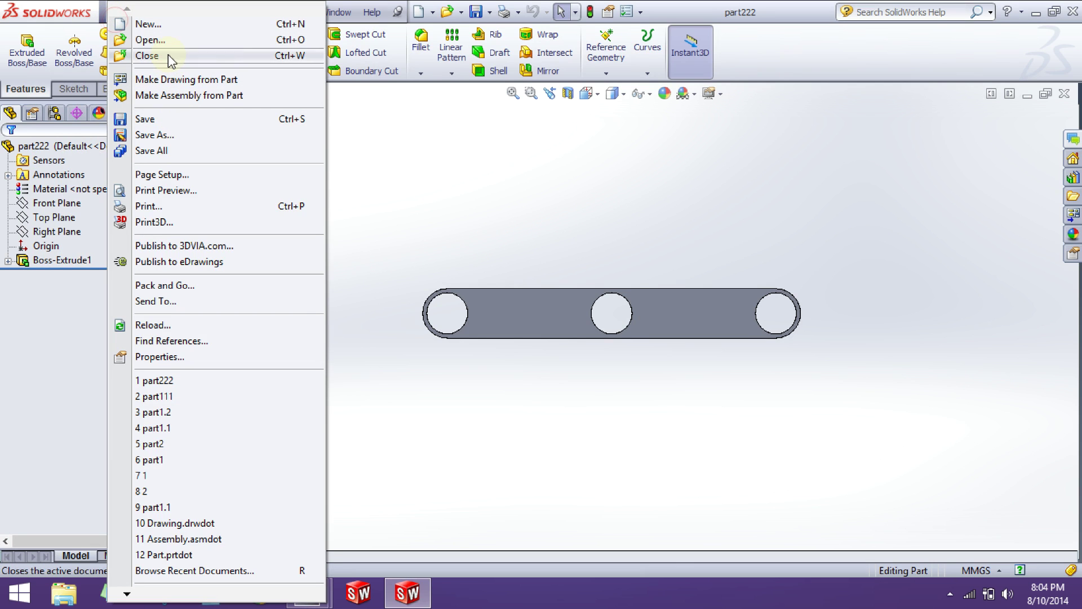
click(148, 26)
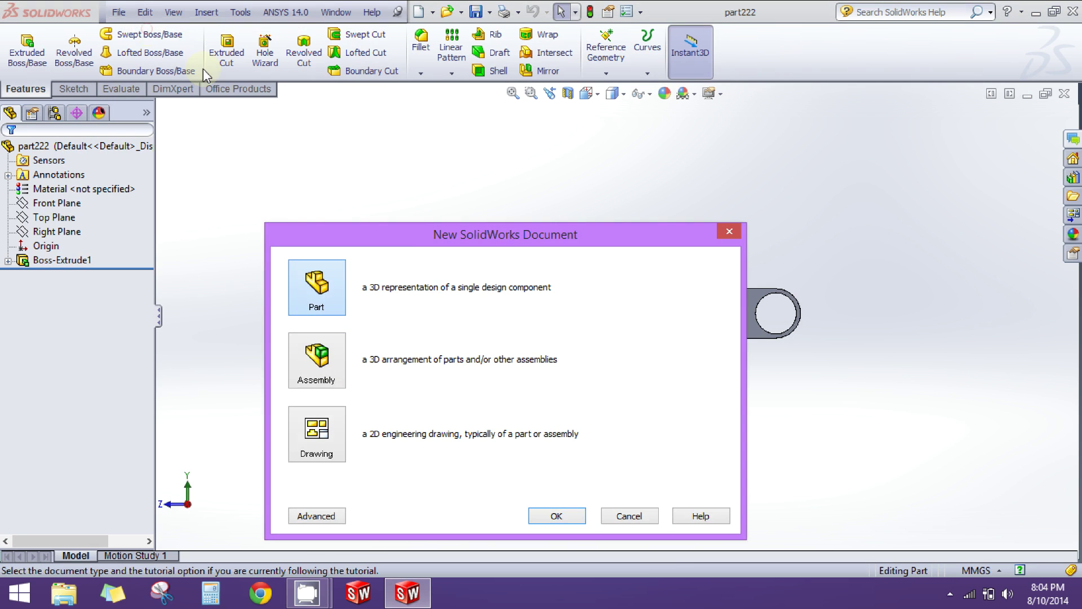
click(308, 376)
click(555, 515)
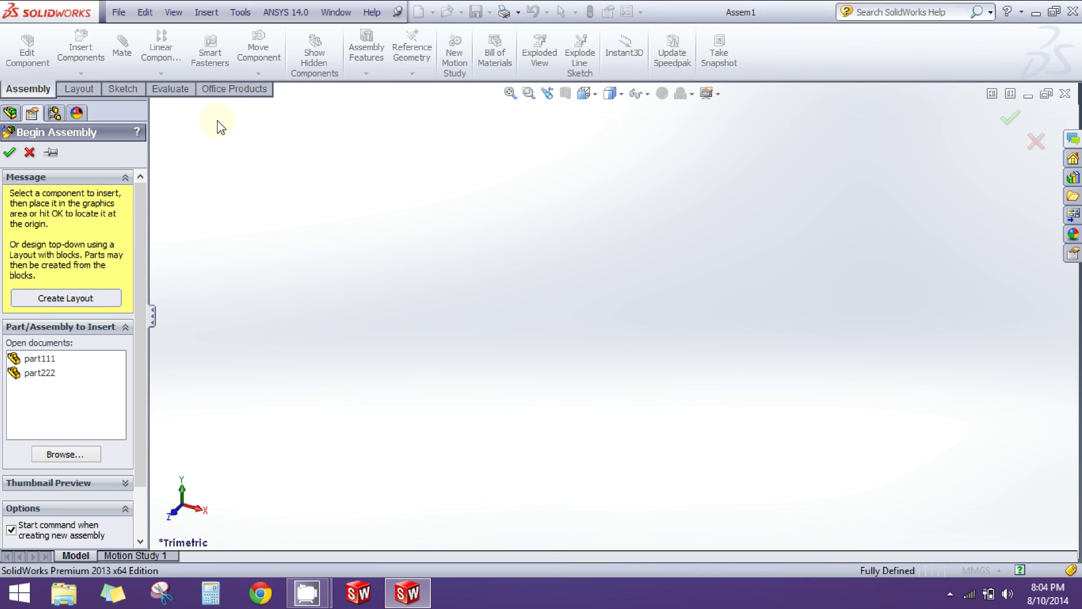
Insert part111 as the first component and place it in the middle of the assembly's graphics area
mouse_move(140, 239)
mouse_down()
mouse_move(145, 307)
mouse_move(141, 239)
mouse_up()
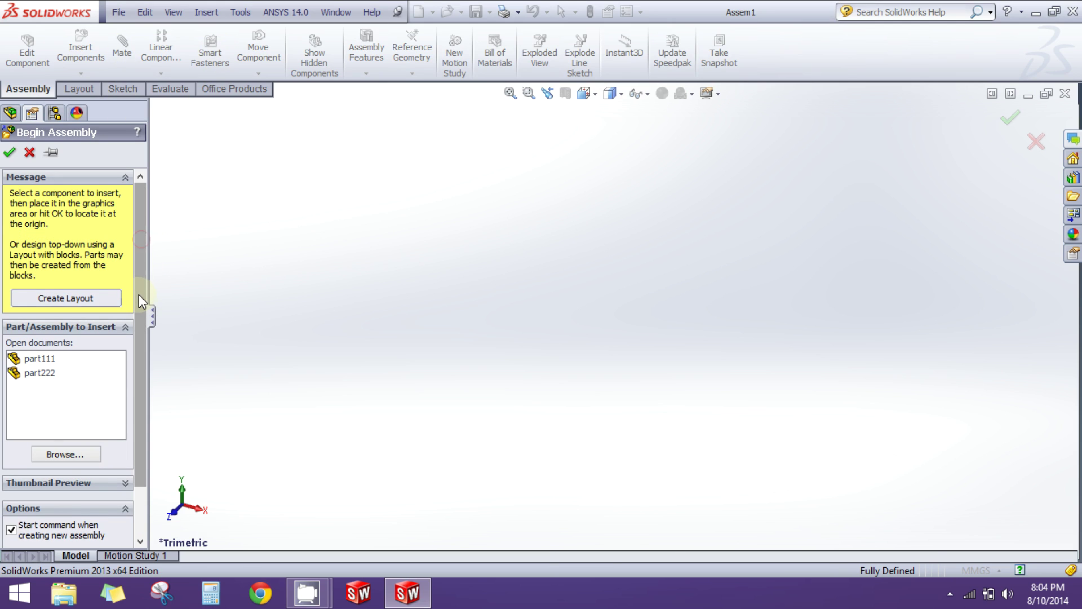
click(37, 359)
click(37, 372)
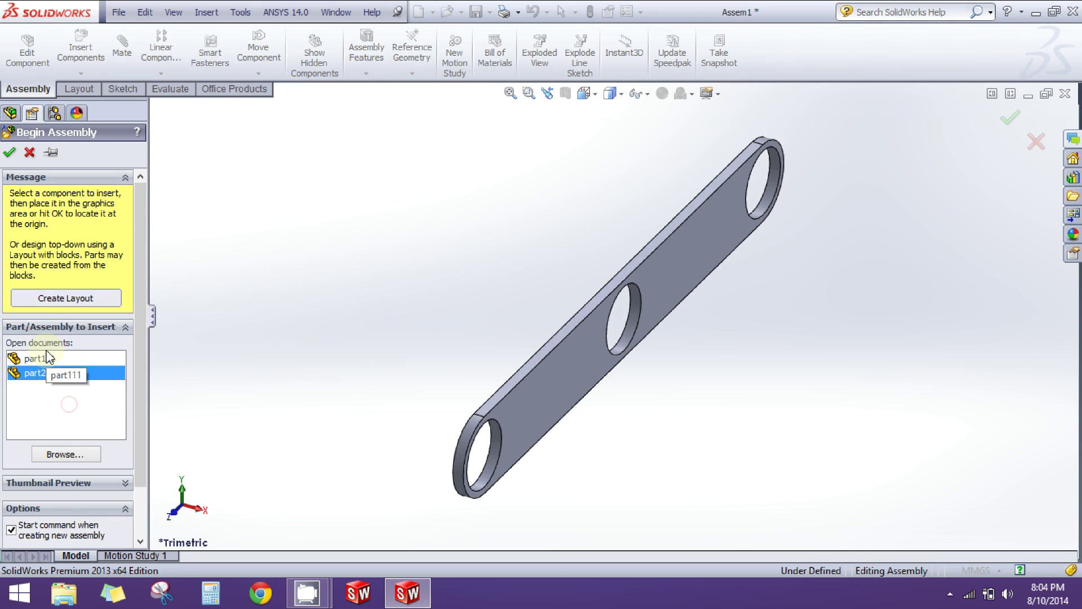
click(46, 360)
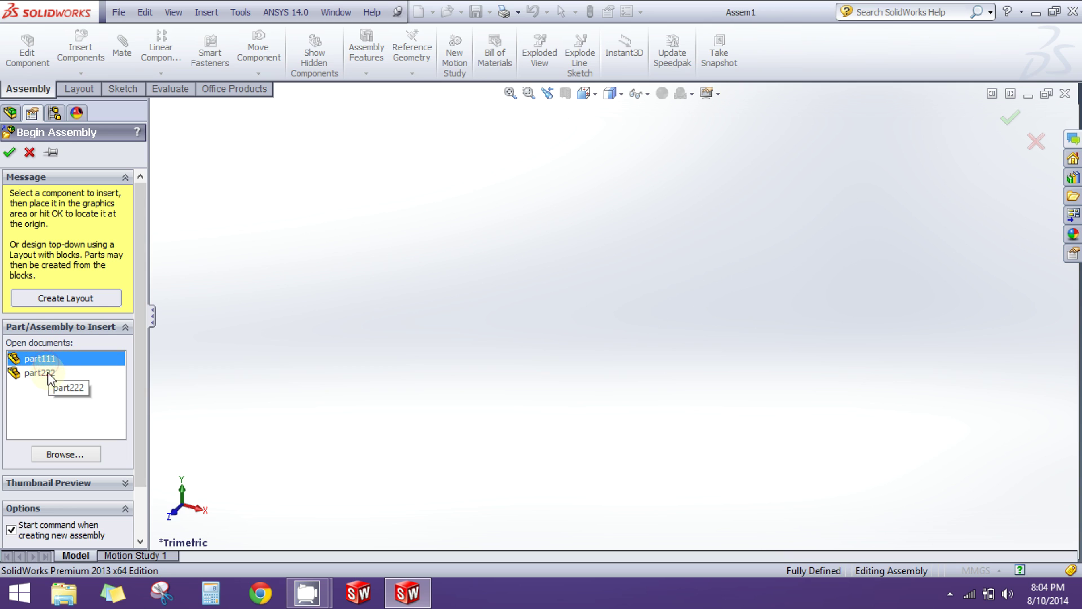
click(49, 374)
click(48, 359)
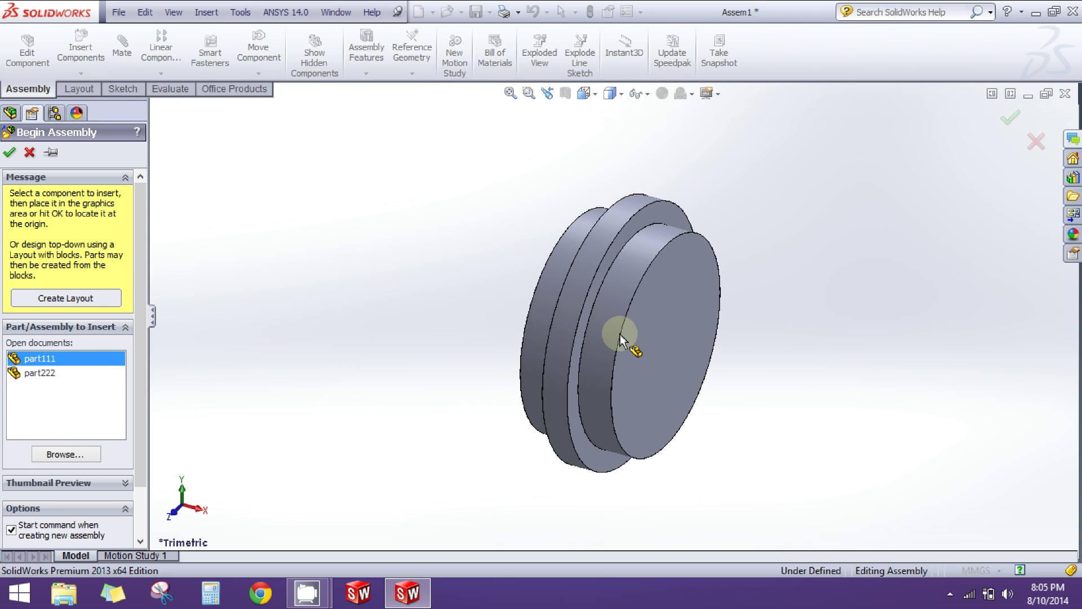
click(620, 333)
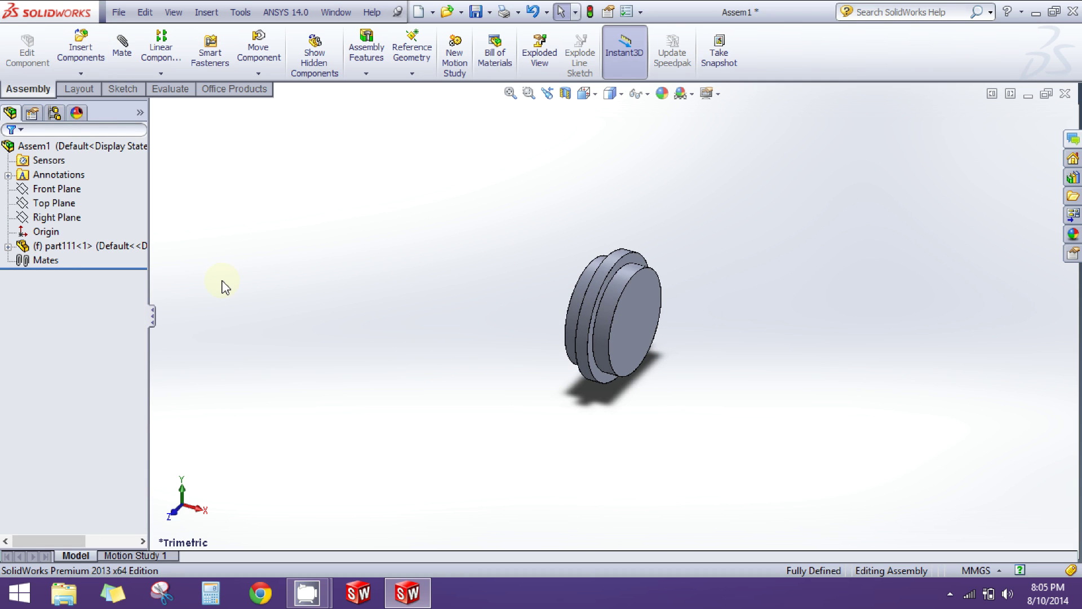
Insert part222 into the assembly and place it beside the round pin
click(81, 50)
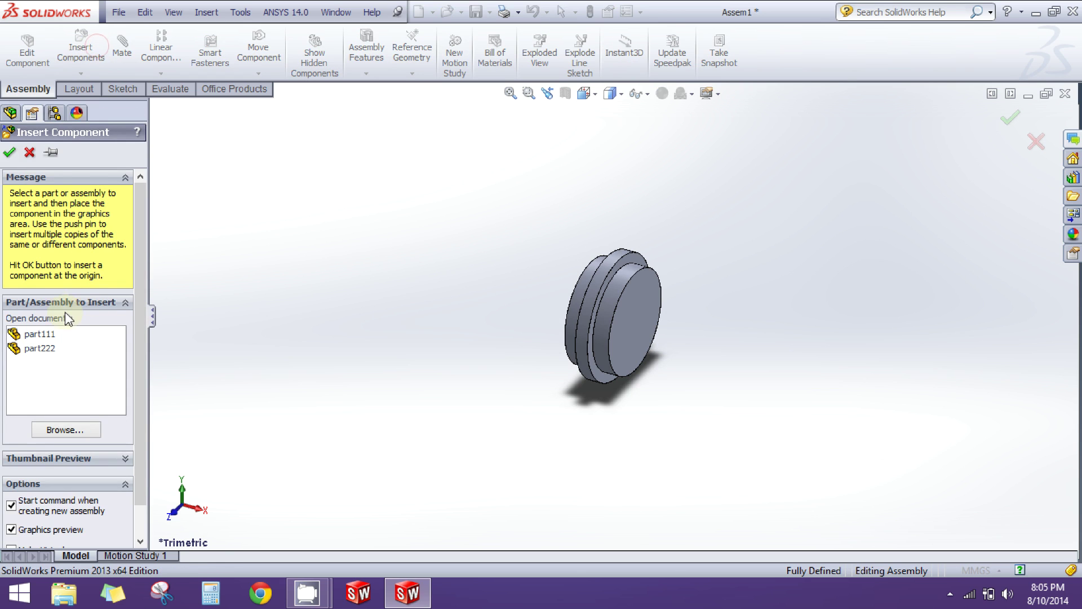
click(37, 348)
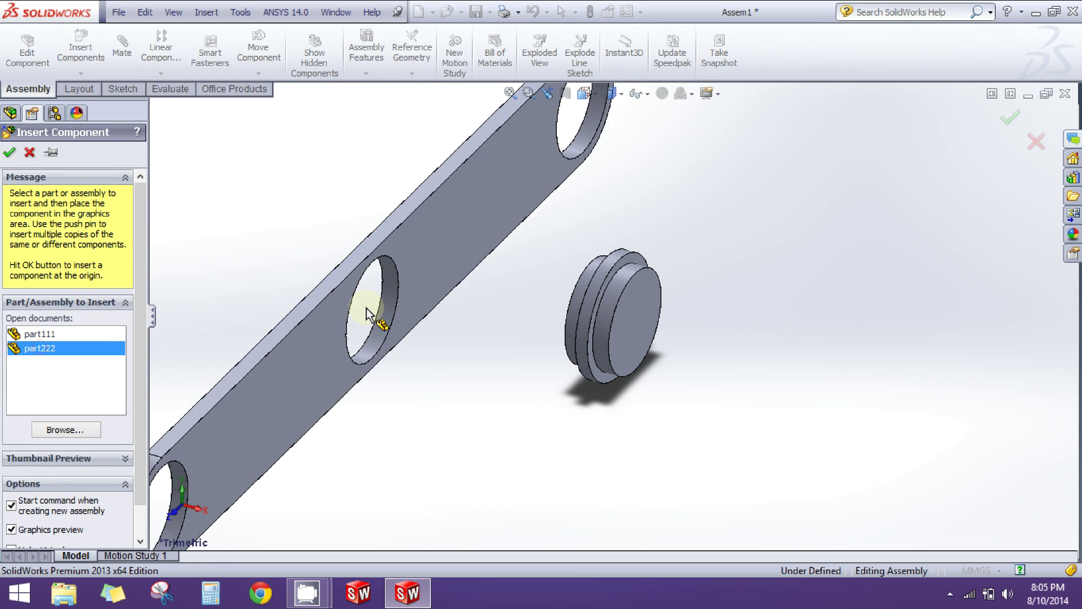
click(496, 309)
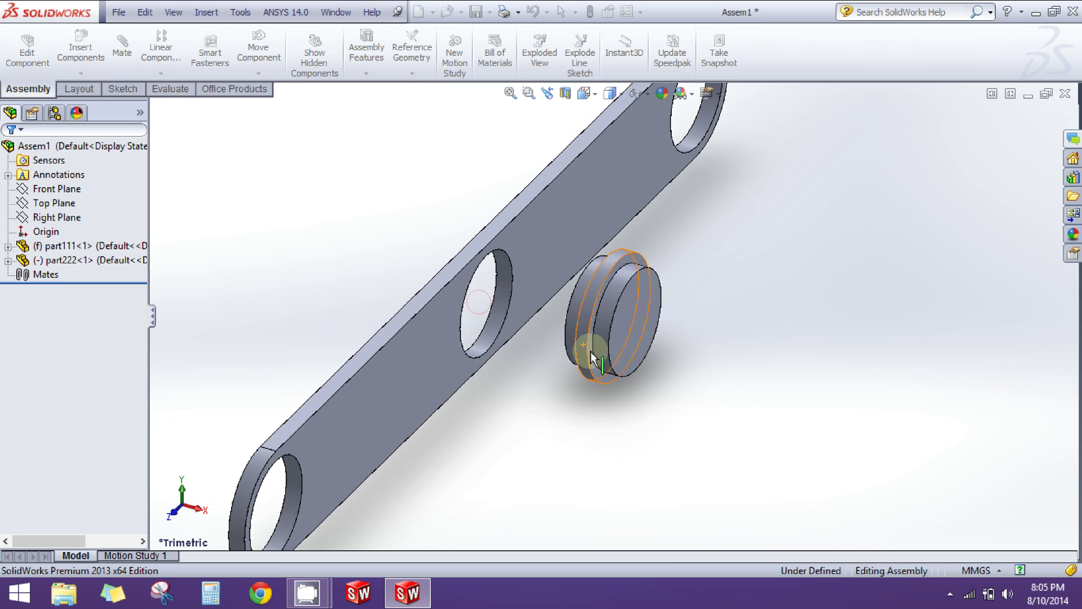
scroll(584, 402, up, 2)
middle_drag(587, 412, 588, 385)
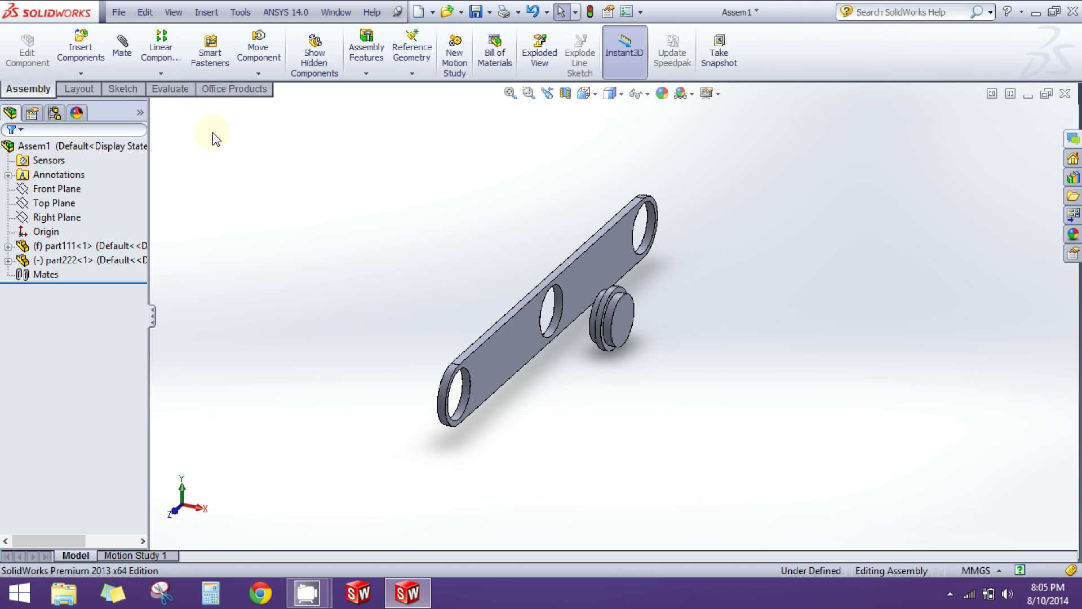
Mate the link's flat face coincident with the side face of the pin's raised middle collar
click(131, 41)
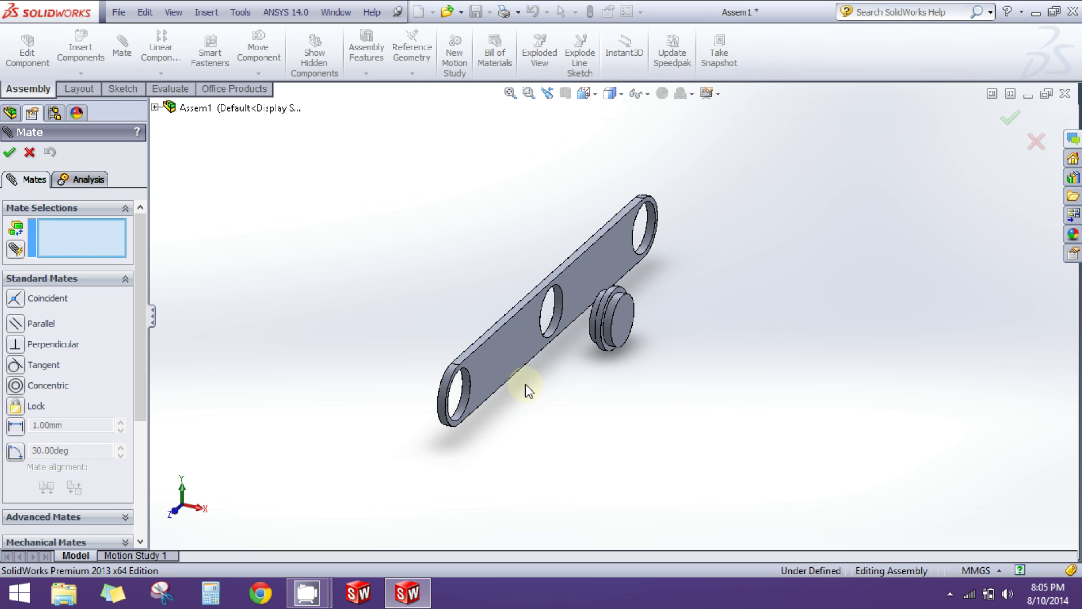
middle_drag(543, 425, 626, 429)
click(489, 357)
middle_drag(583, 321, 666, 380)
scroll(660, 337, down, 6)
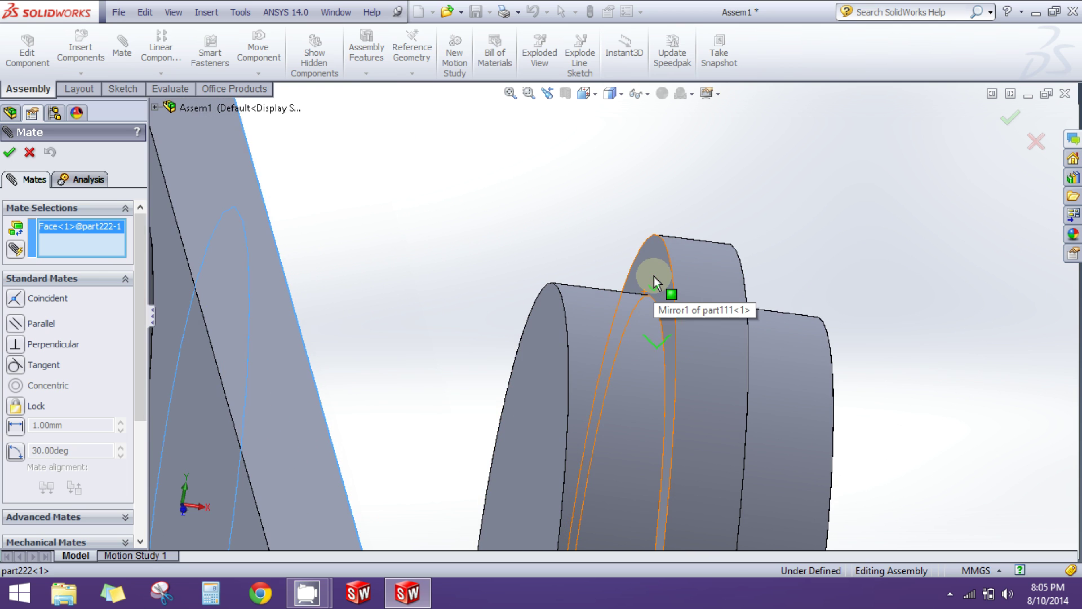
click(654, 276)
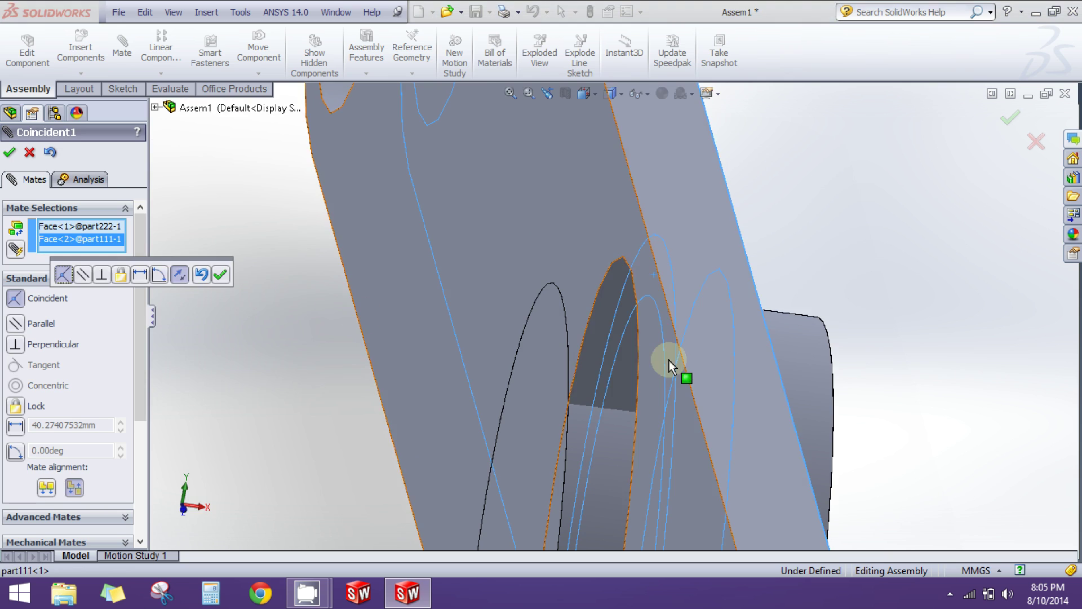
scroll(670, 362, up, 10)
middle_drag(631, 415, 569, 407)
scroll(625, 344, down, 4)
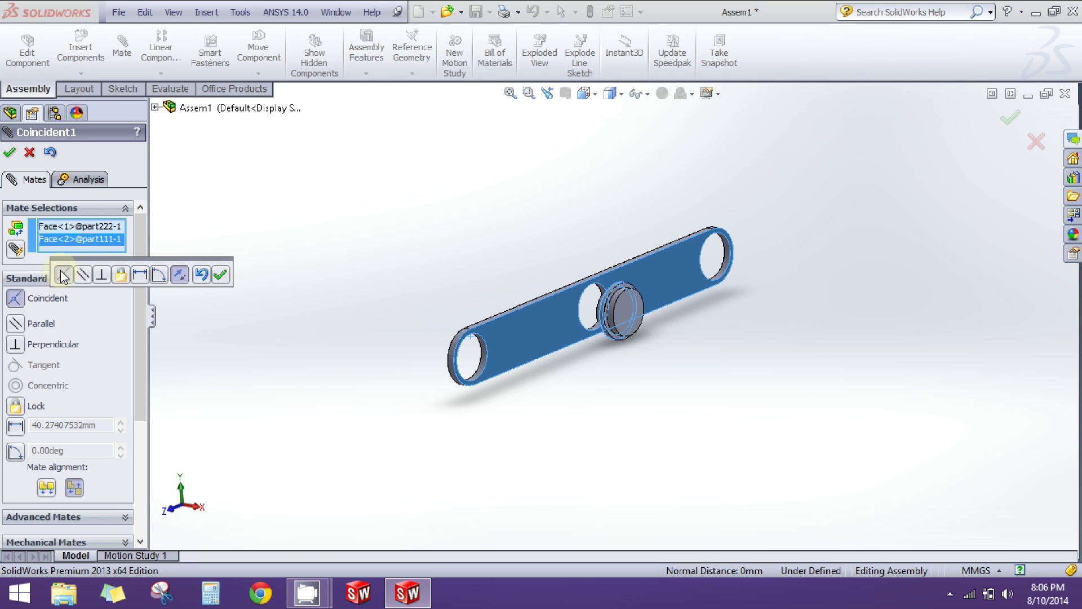
click(220, 276)
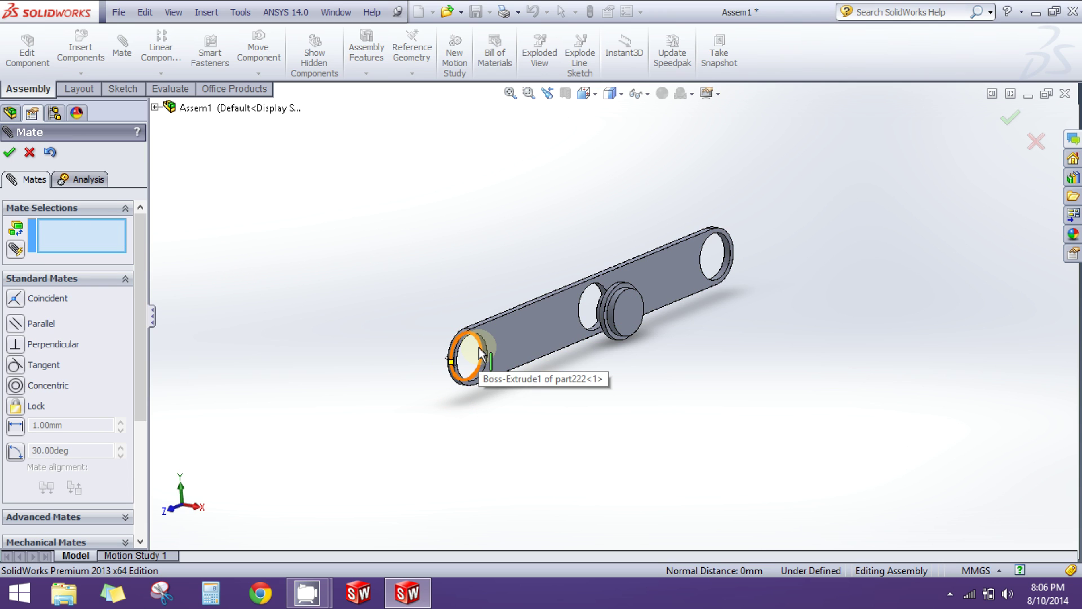
Mate the circular edge of the link's end hole concentric with the pin's circular edge, and finish mating
scroll(490, 357, down, 2)
scroll(490, 357, down, 2)
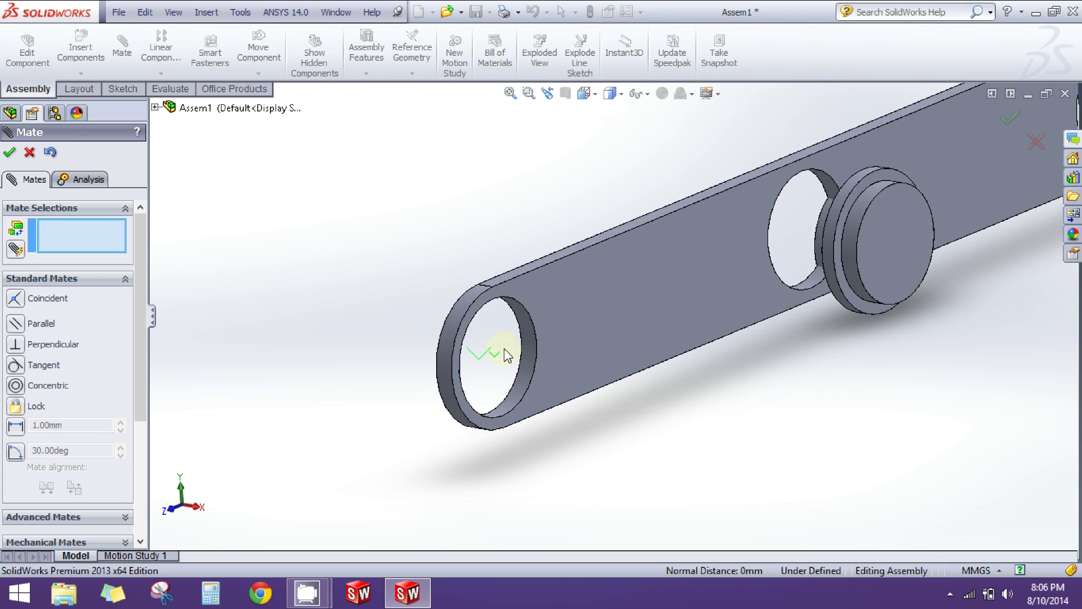
click(540, 343)
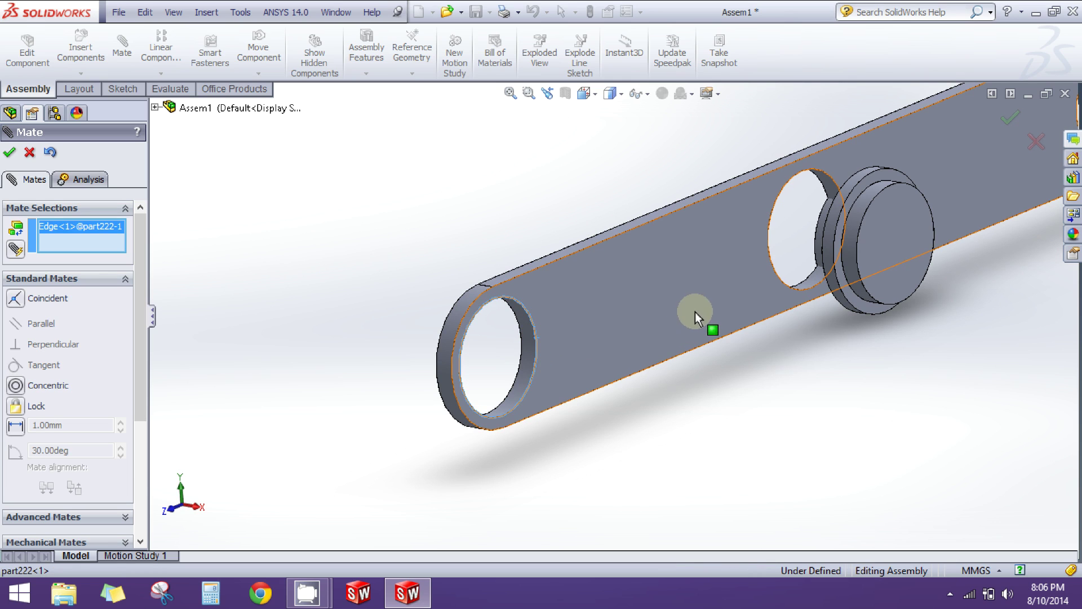
middle_drag(755, 454, 874, 406)
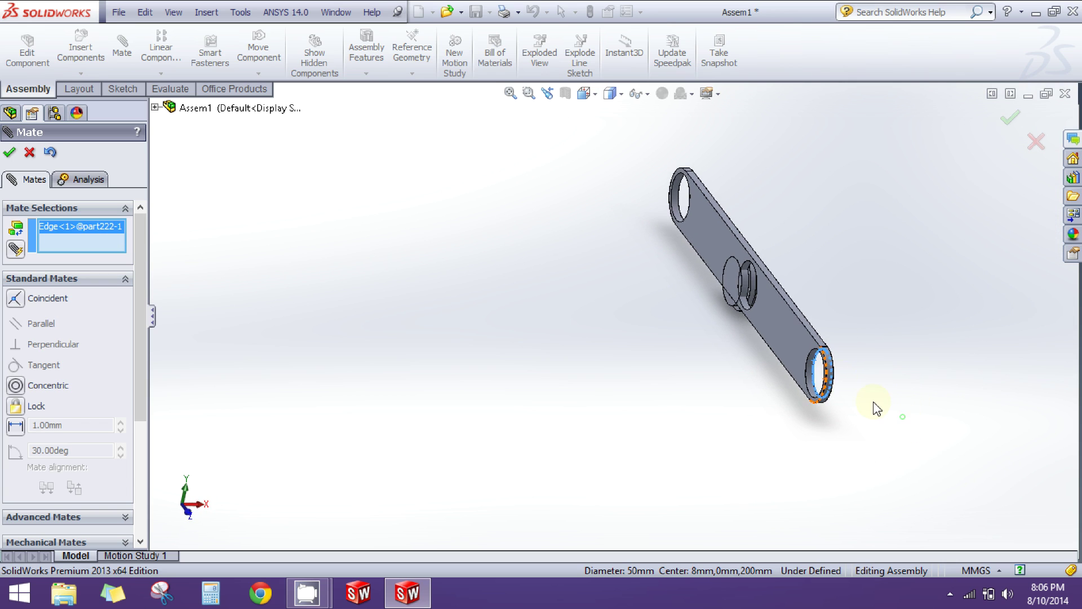
scroll(700, 273, down, 10)
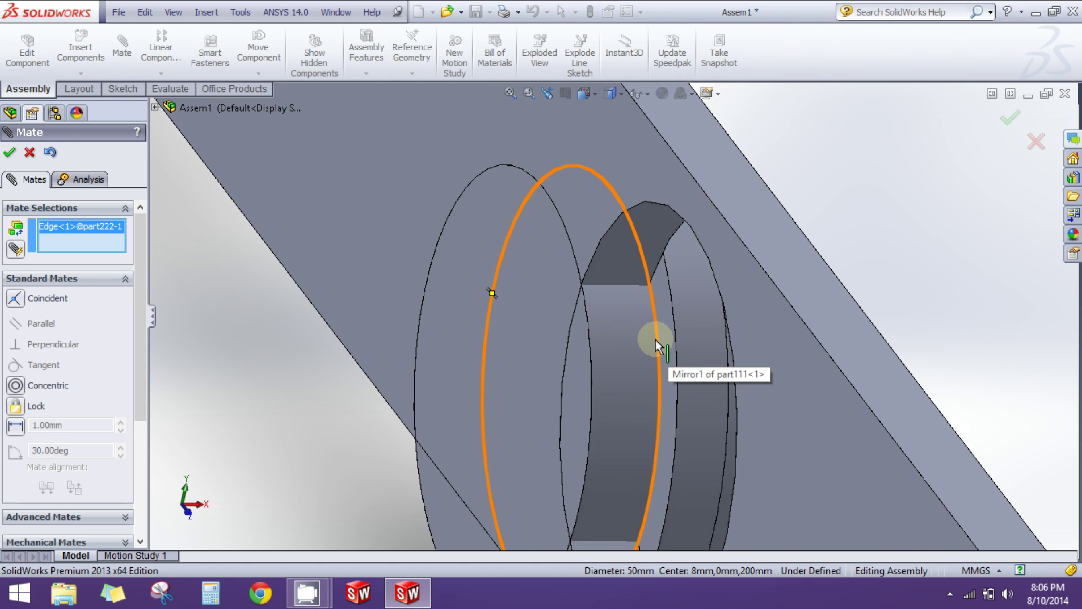
click(656, 339)
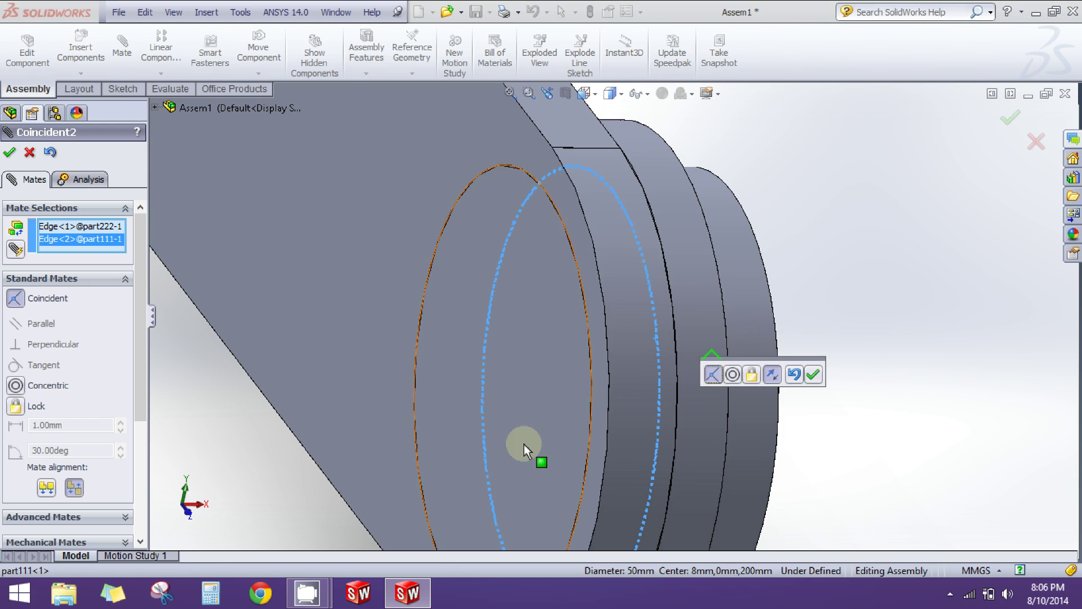
click(15, 386)
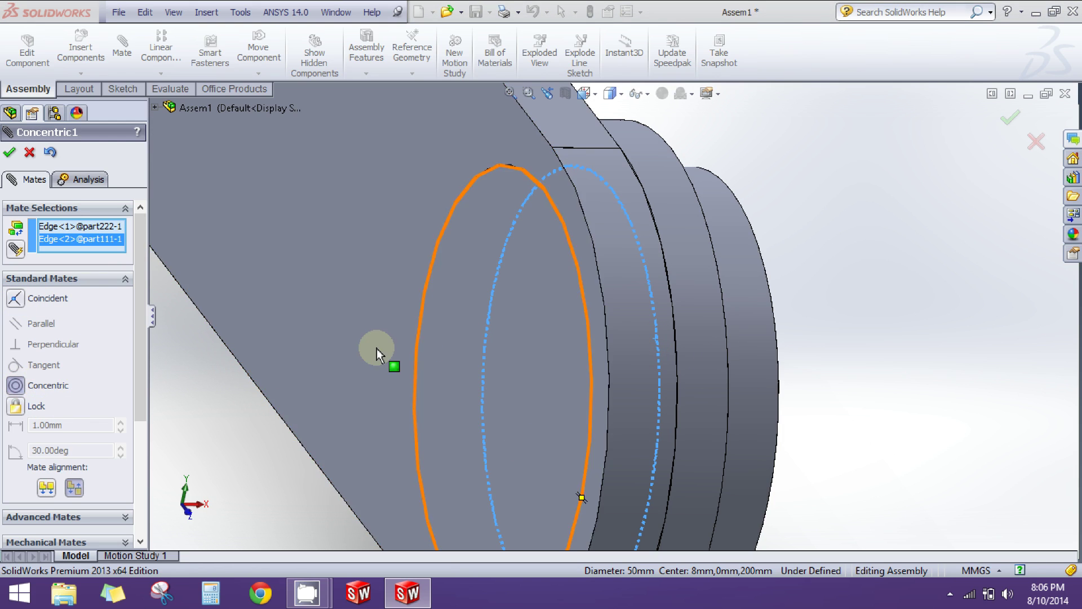
scroll(394, 347, up, 5)
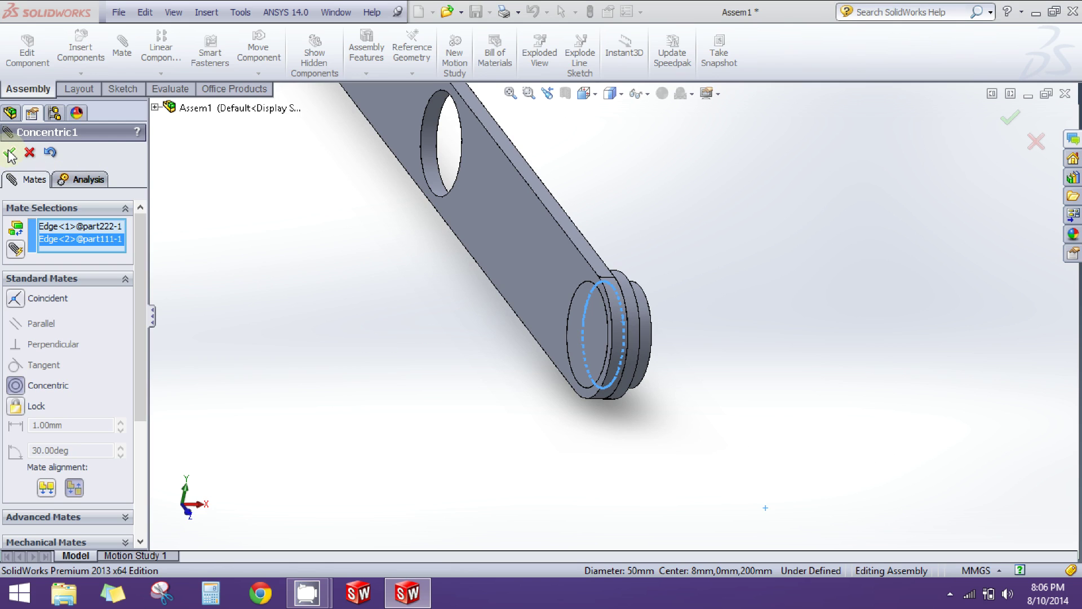
click(9, 153)
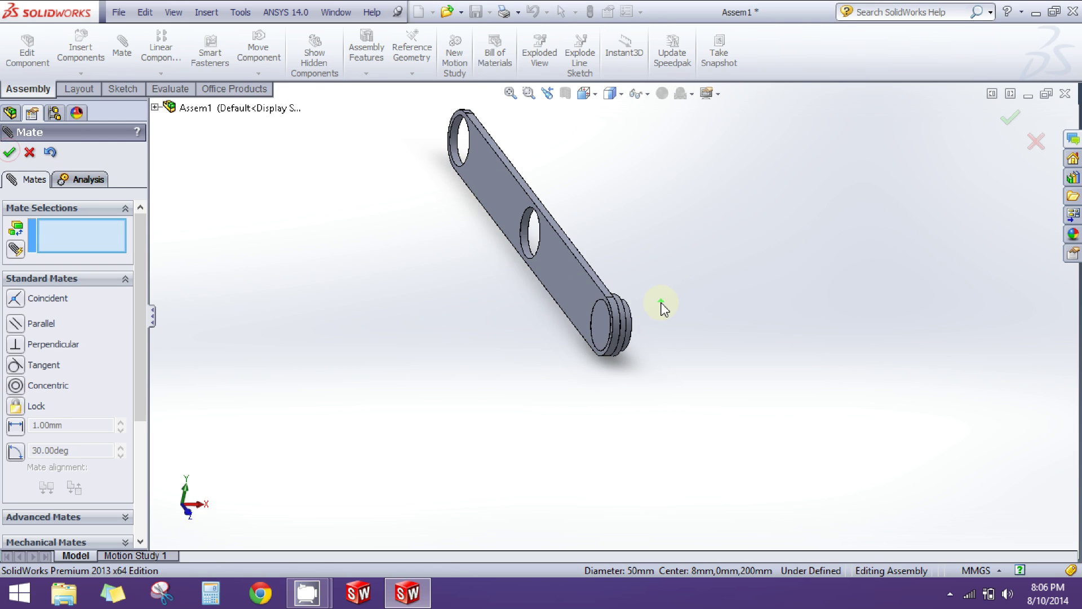
click(29, 152)
Examine the fixed or floating status of part111 and part222 and the options available for each component
middle_drag(801, 419, 695, 385)
scroll(645, 234, down, 3)
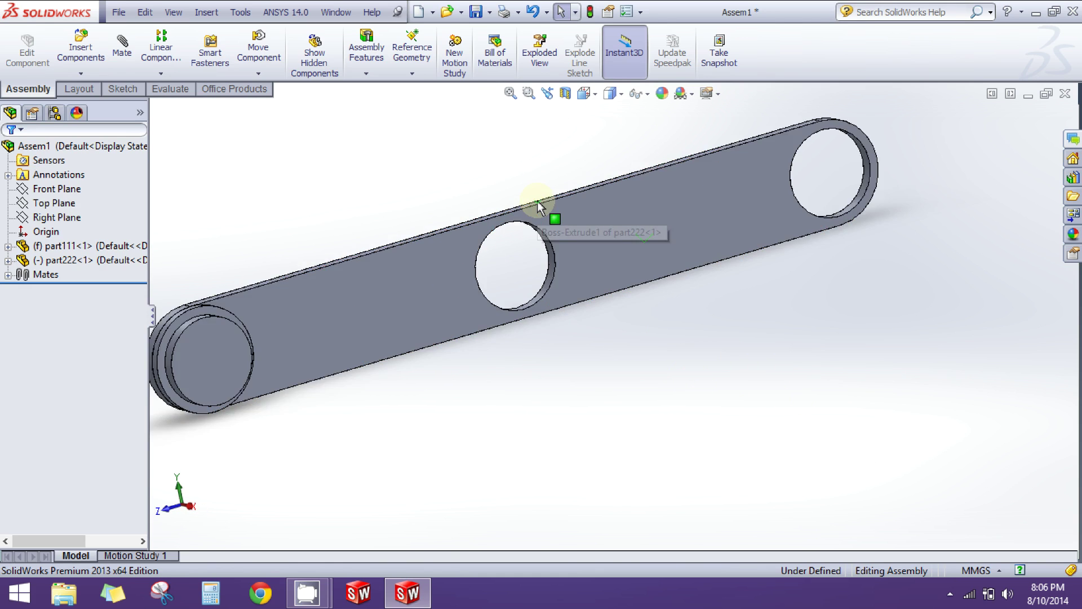
scroll(543, 212, up, 4)
click(59, 246)
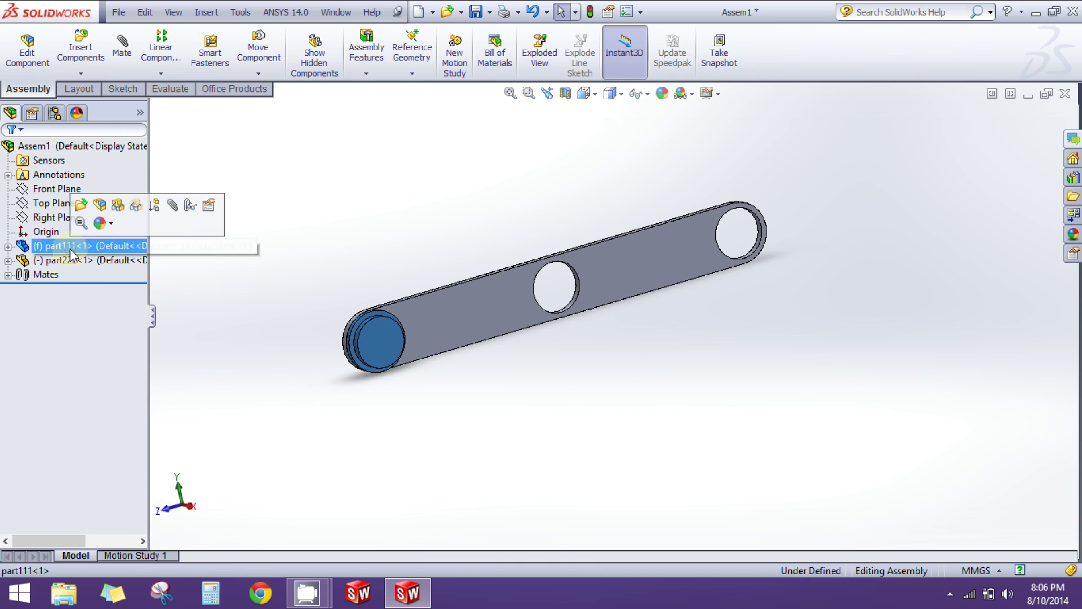
click(309, 276)
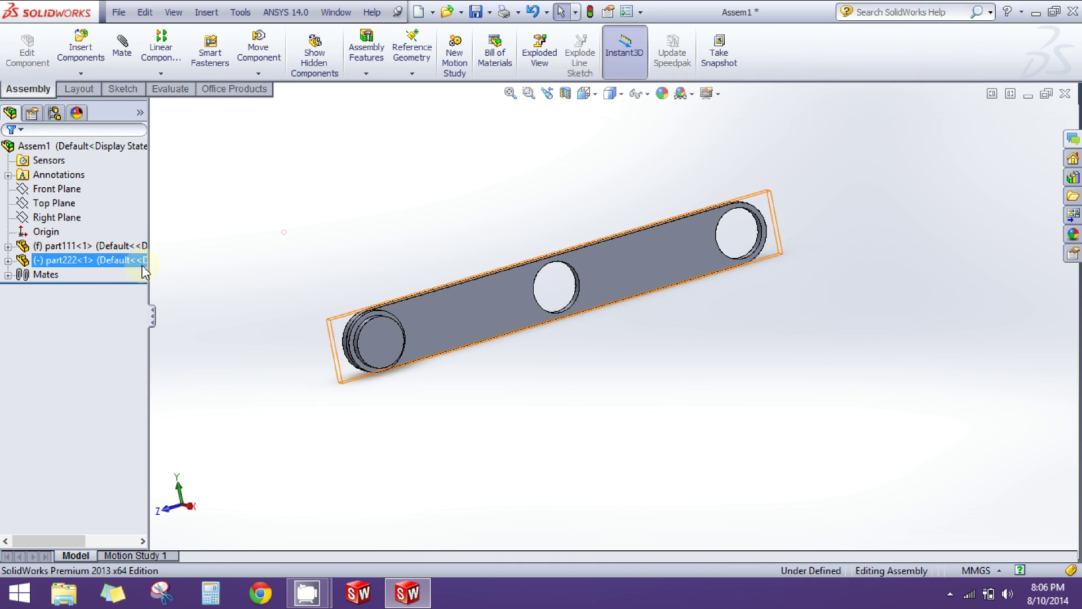
click(106, 250)
right_click(106, 251)
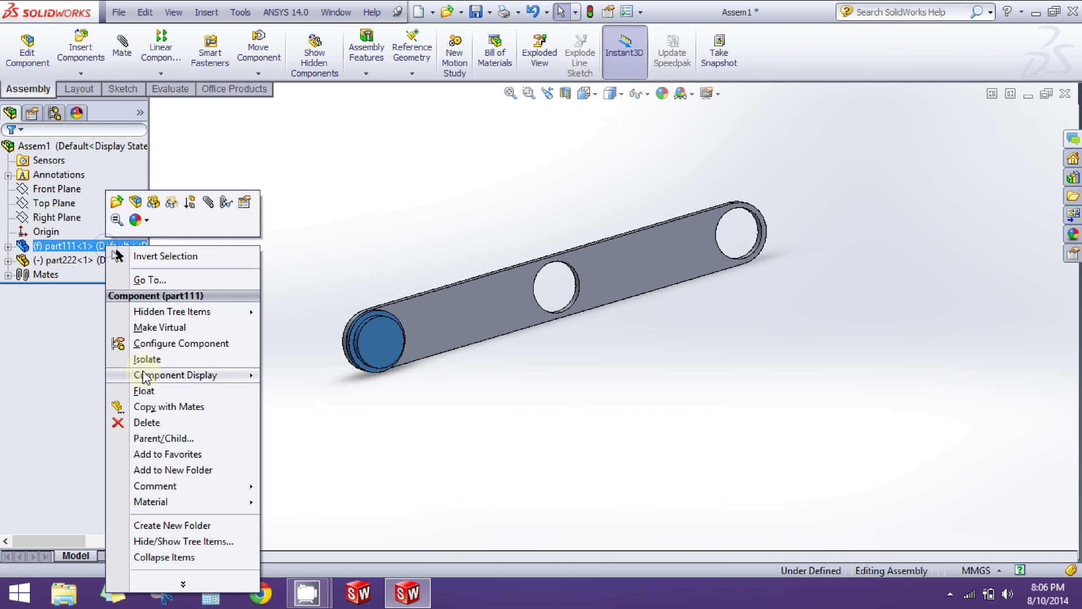
click(73, 261)
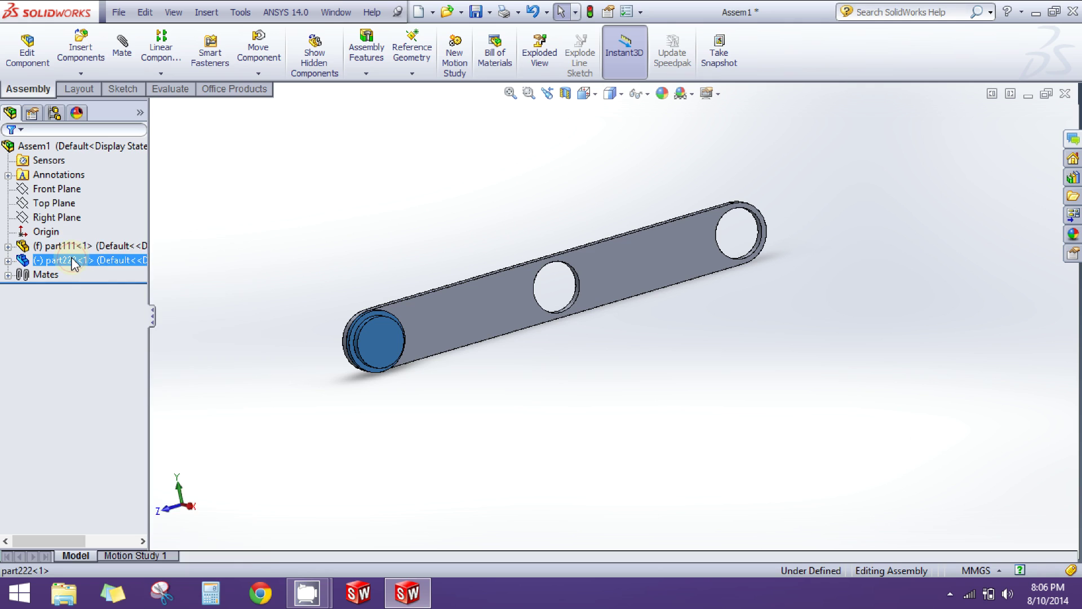
right_click(73, 261)
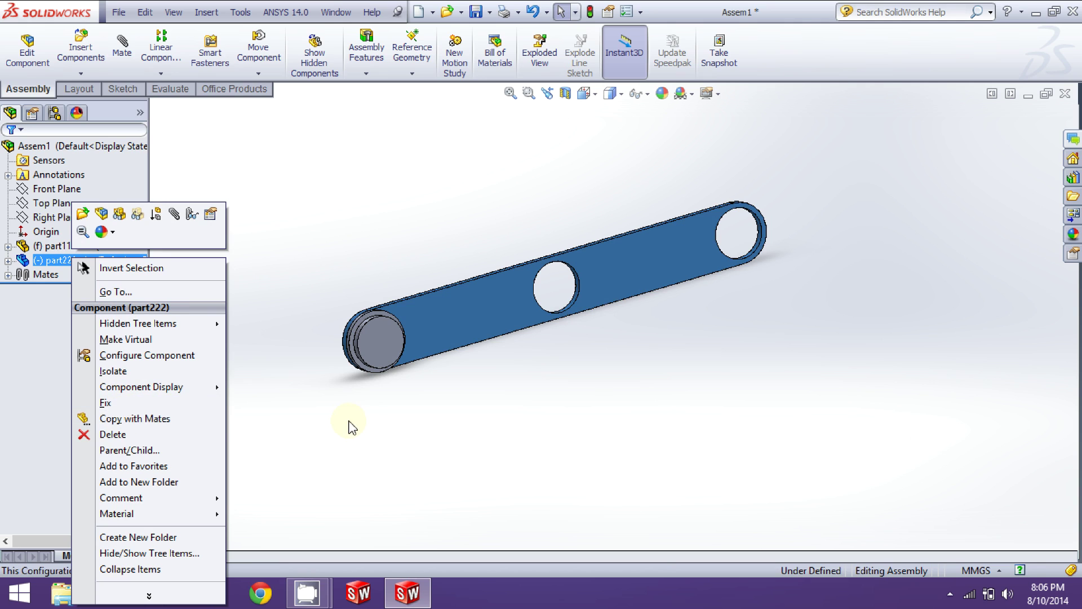
click(171, 403)
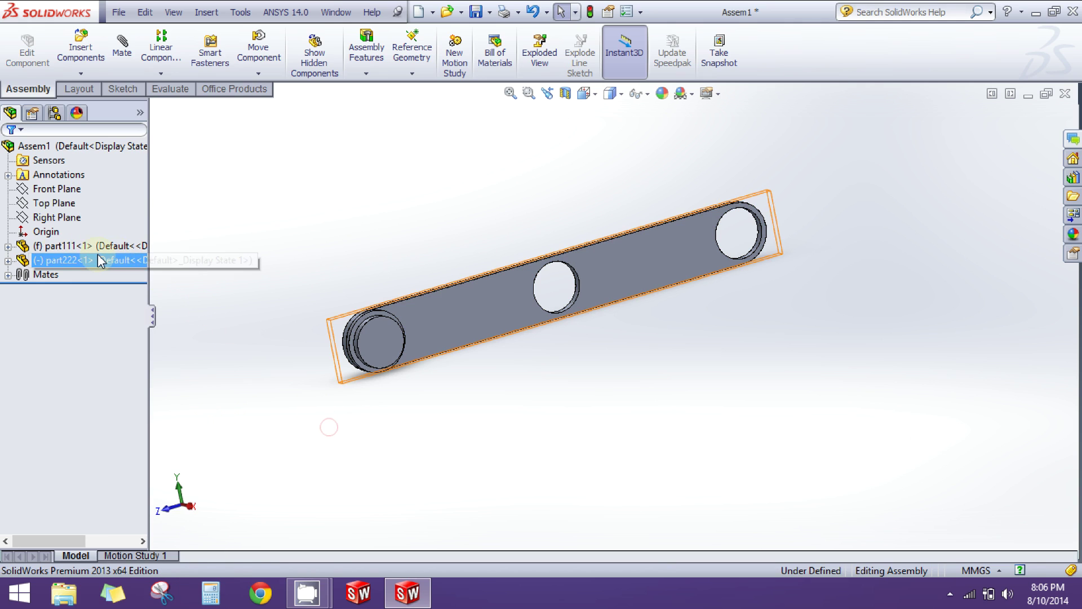
click(227, 297)
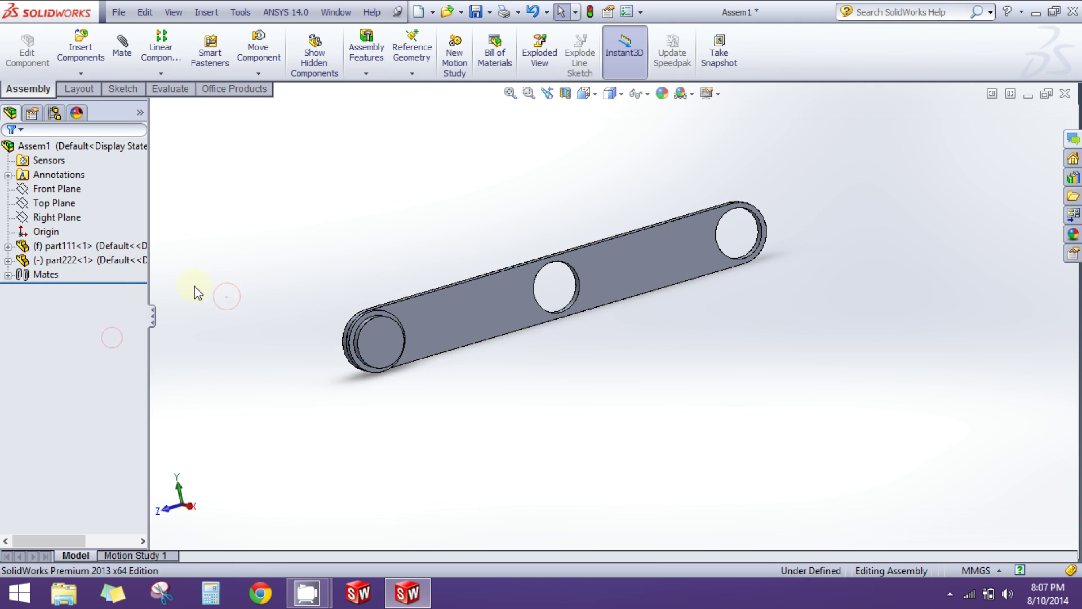
click(49, 246)
ctrl+click(56, 260)
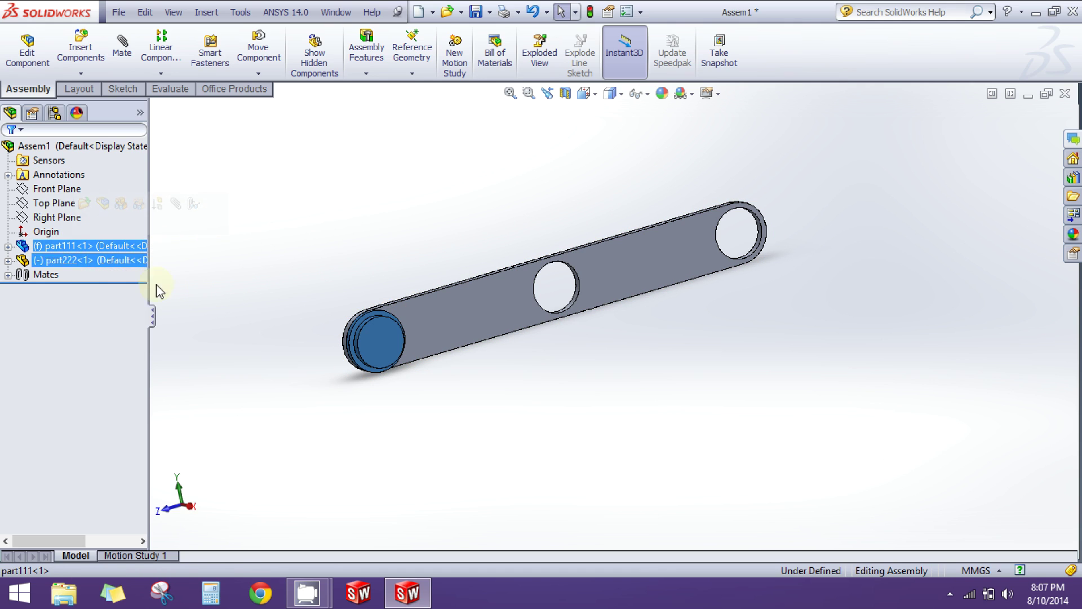
click(160, 290)
click(47, 248)
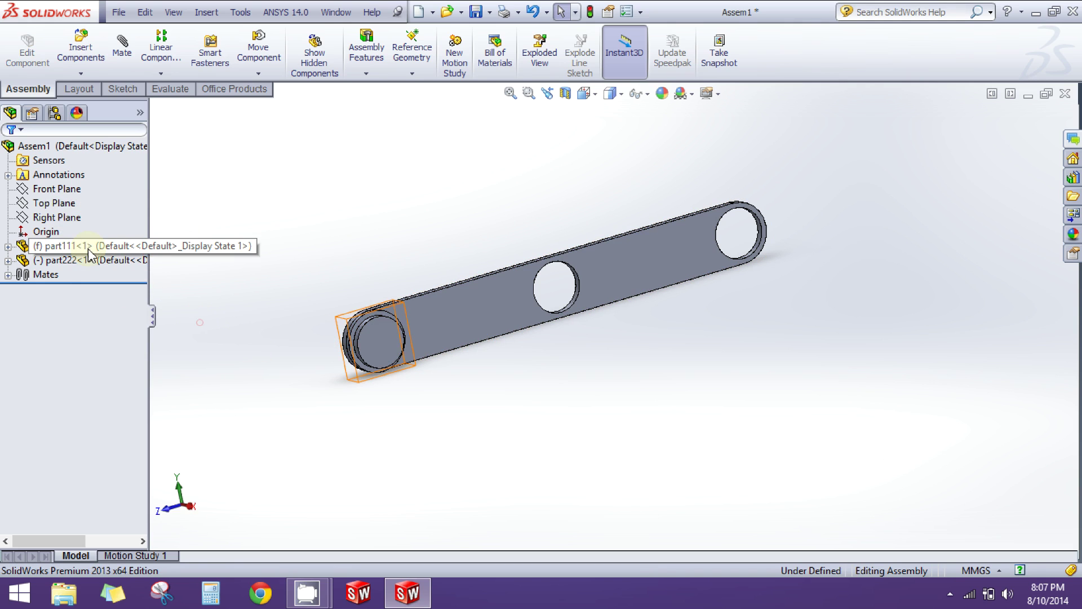
click(209, 299)
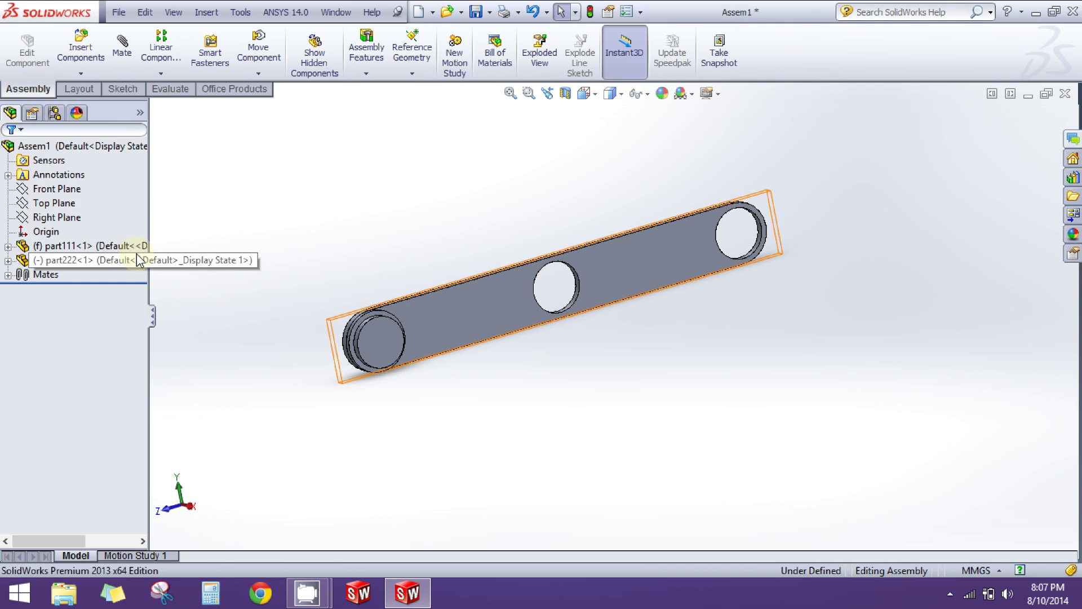
scroll(429, 244, up, 2)
Swing the link around the pin to test its rotation, and try to move the pin itself
ctrl+middle_drag(533, 215, 551, 234)
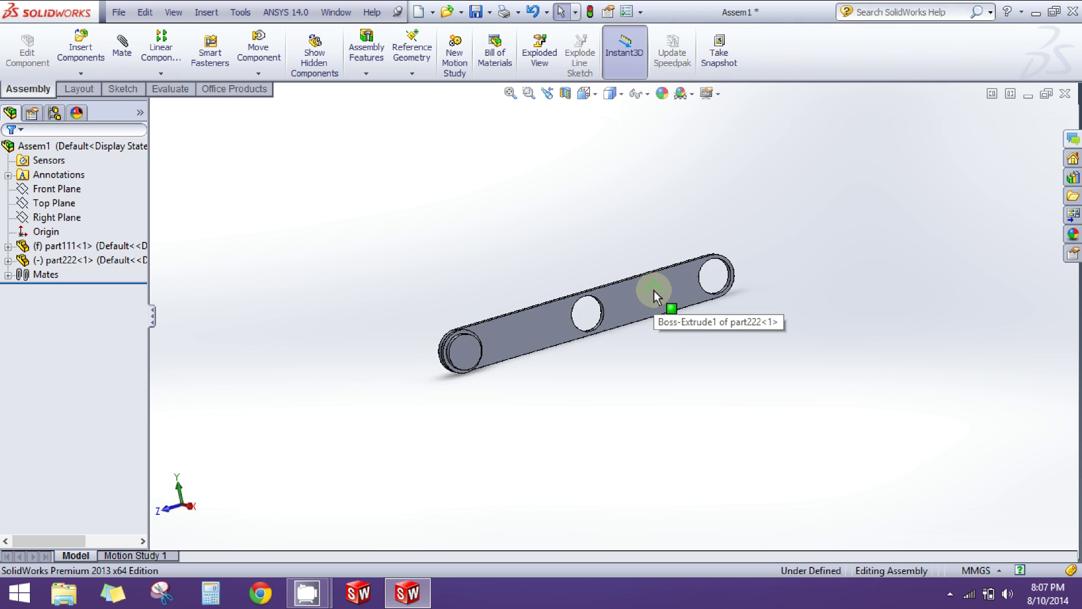
drag(647, 302, 505, 398)
click(465, 350)
drag(465, 351, 533, 402)
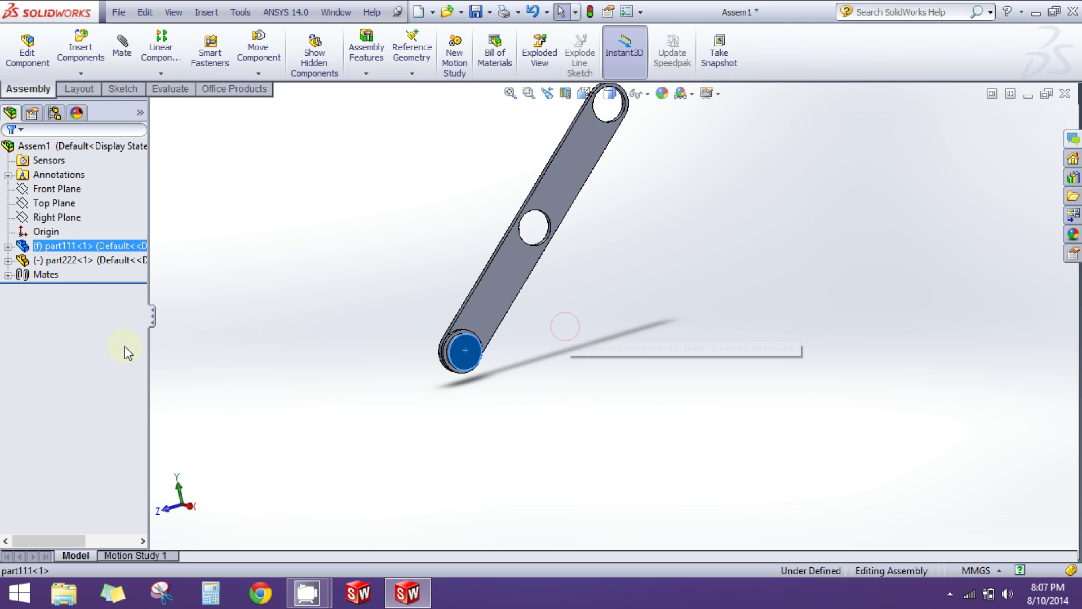
click(68, 259)
click(241, 318)
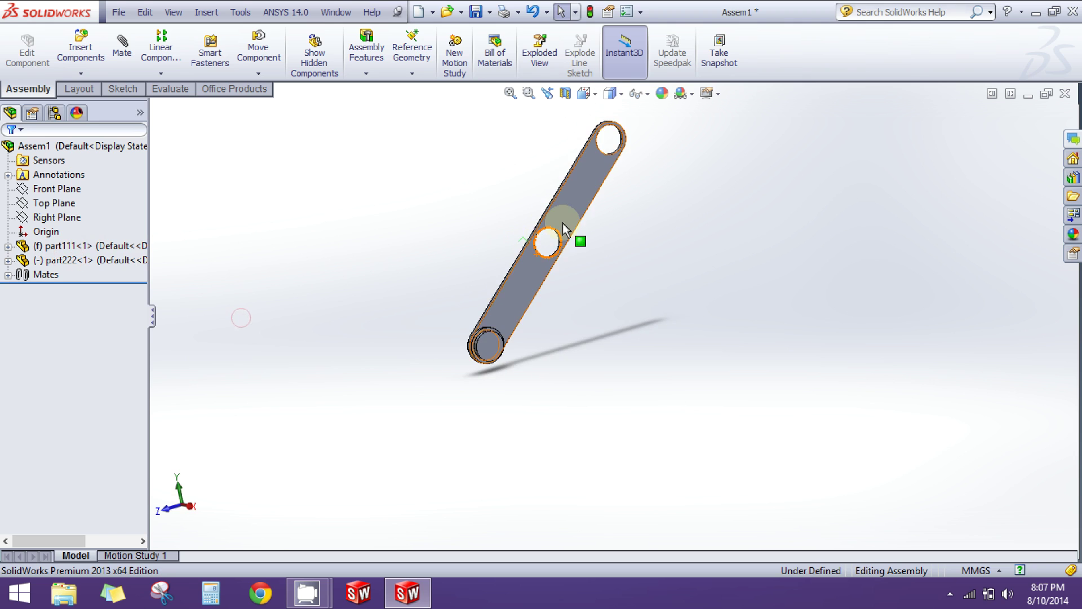
drag(573, 205, 669, 338)
Examine the faces of the mated link and pin from both sides of the joint
middle_drag(571, 407, 684, 429)
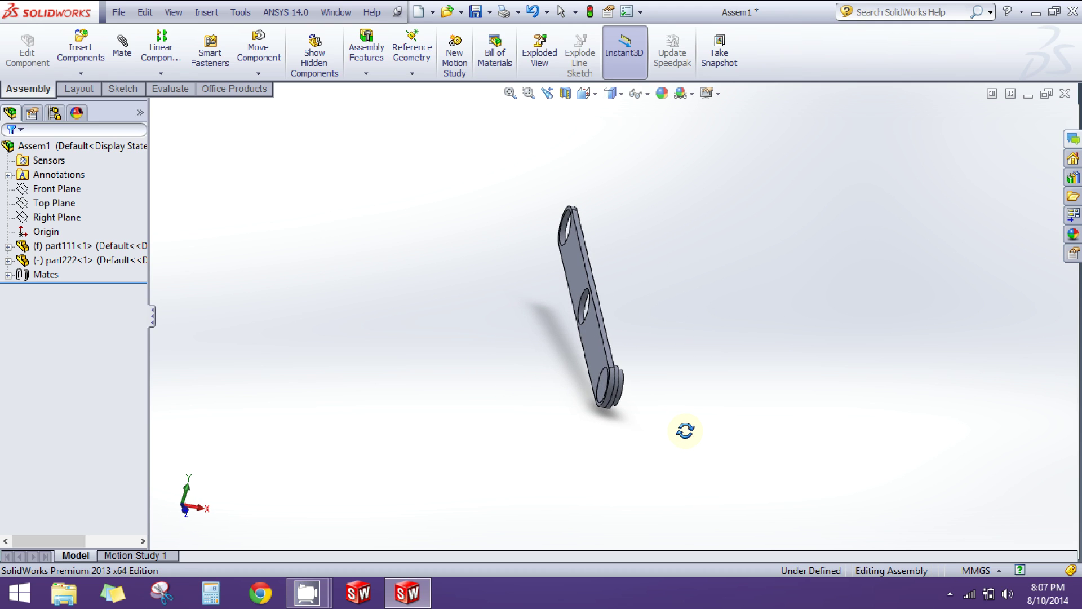
scroll(586, 321, down, 1)
click(600, 344)
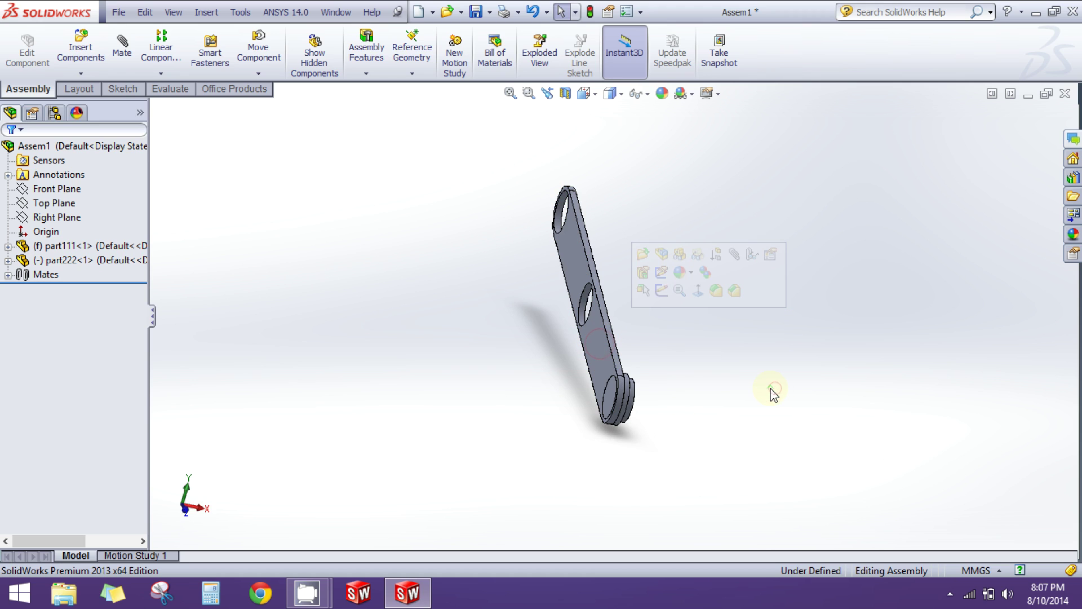
click(599, 337)
click(687, 418)
middle_drag(686, 418, 612, 409)
scroll(530, 394, down, 3)
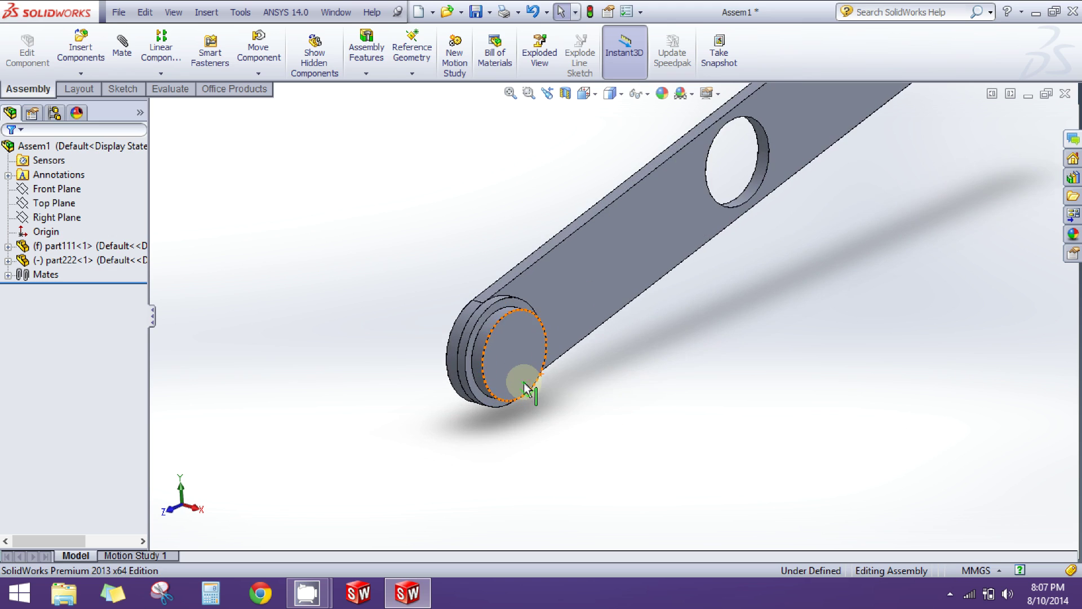
click(517, 350)
click(599, 436)
scroll(624, 429, up, 2)
scroll(624, 429, up, 2)
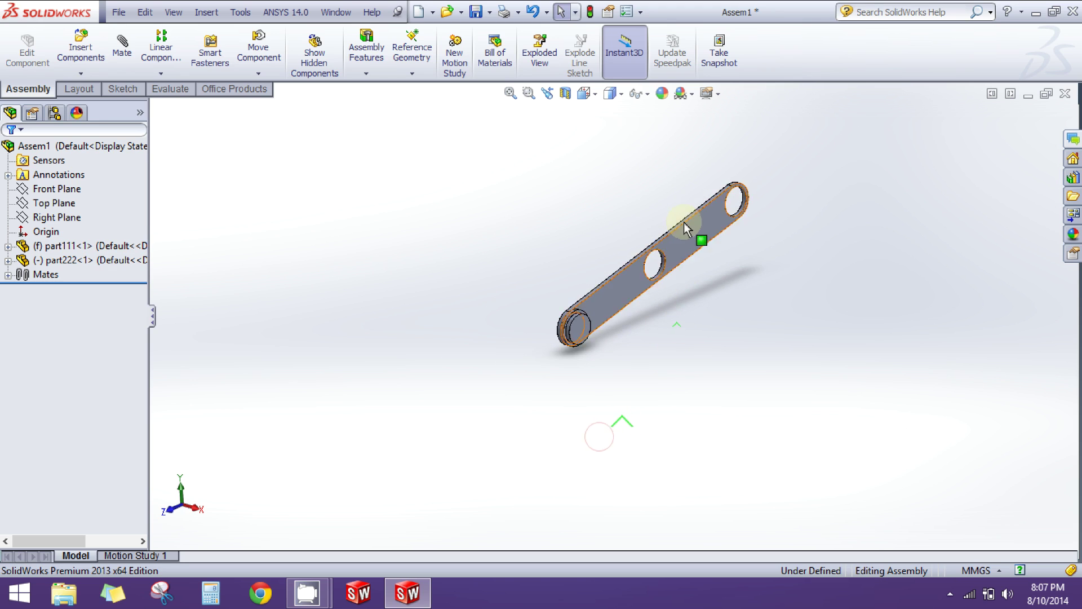
scroll(686, 221, down, 2)
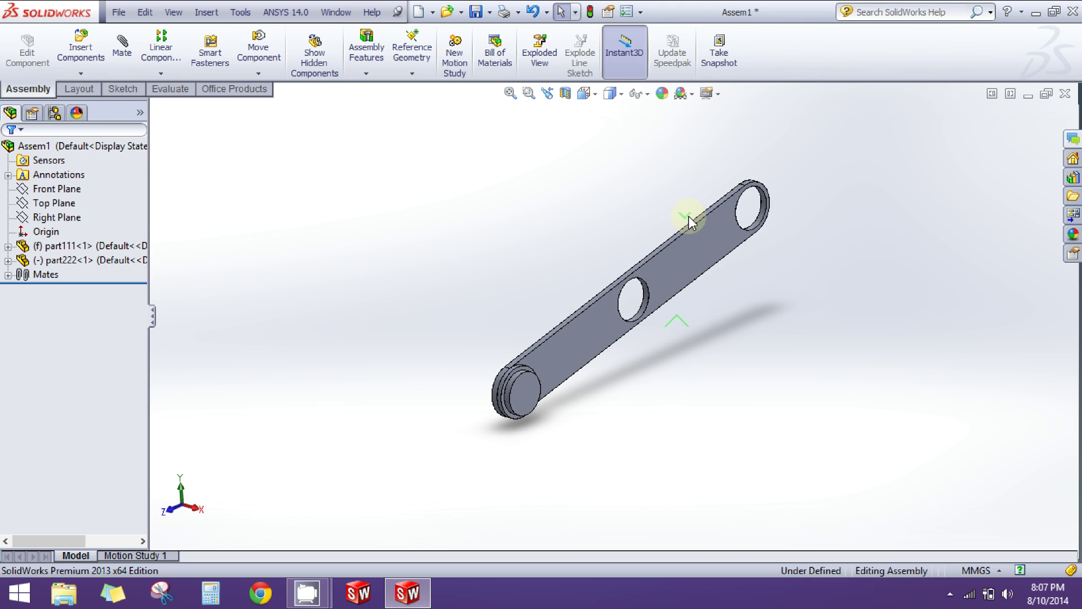
Copy part222 and paste a second instance of it into the assembly beside the first link
click(85, 260)
click(319, 353)
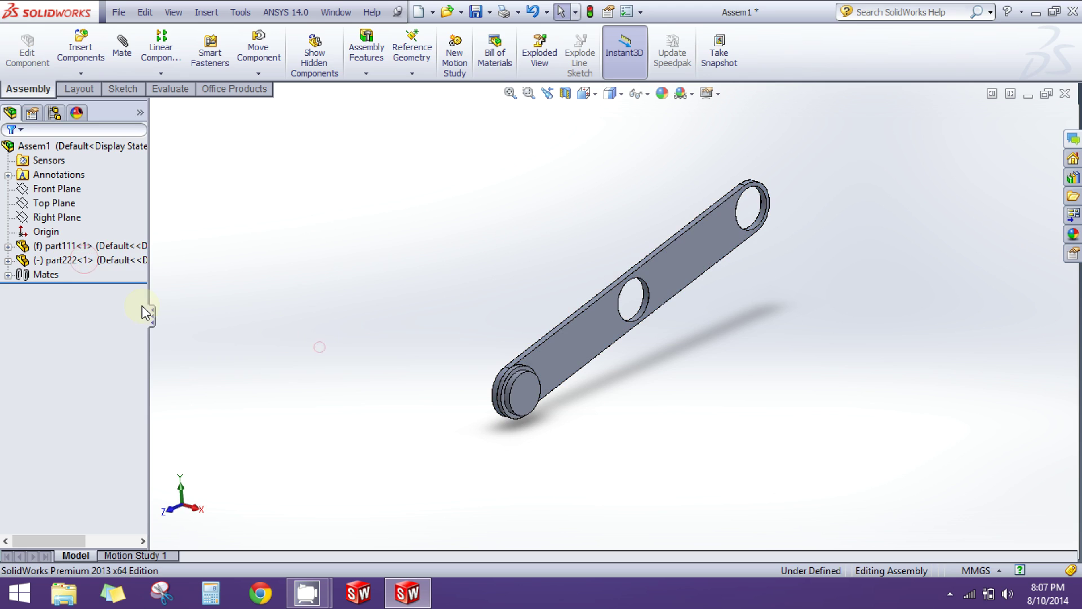
click(107, 260)
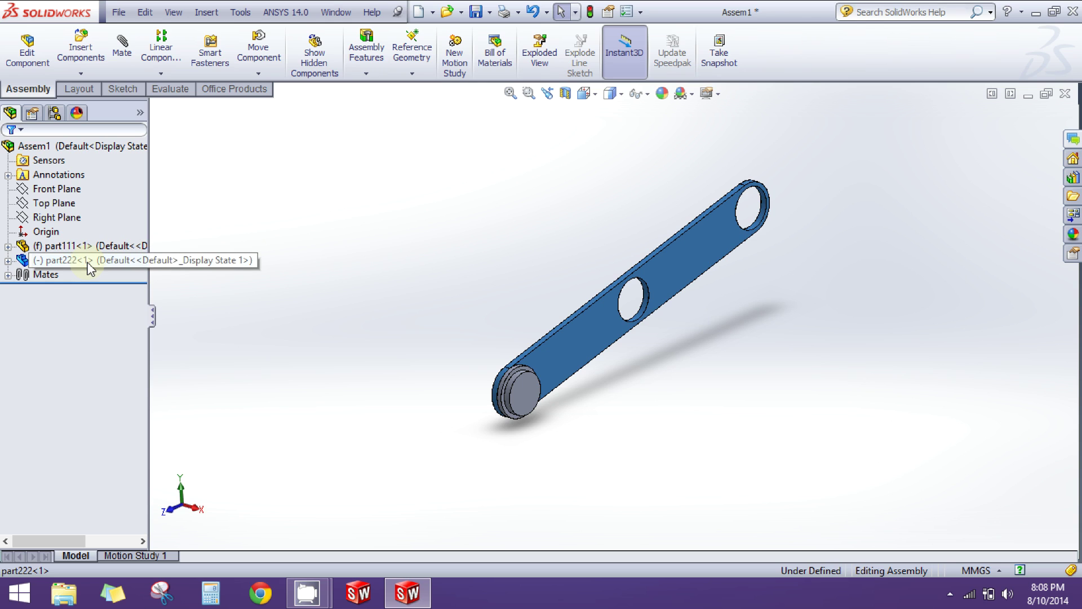
click(291, 281)
key(ctrl+v)
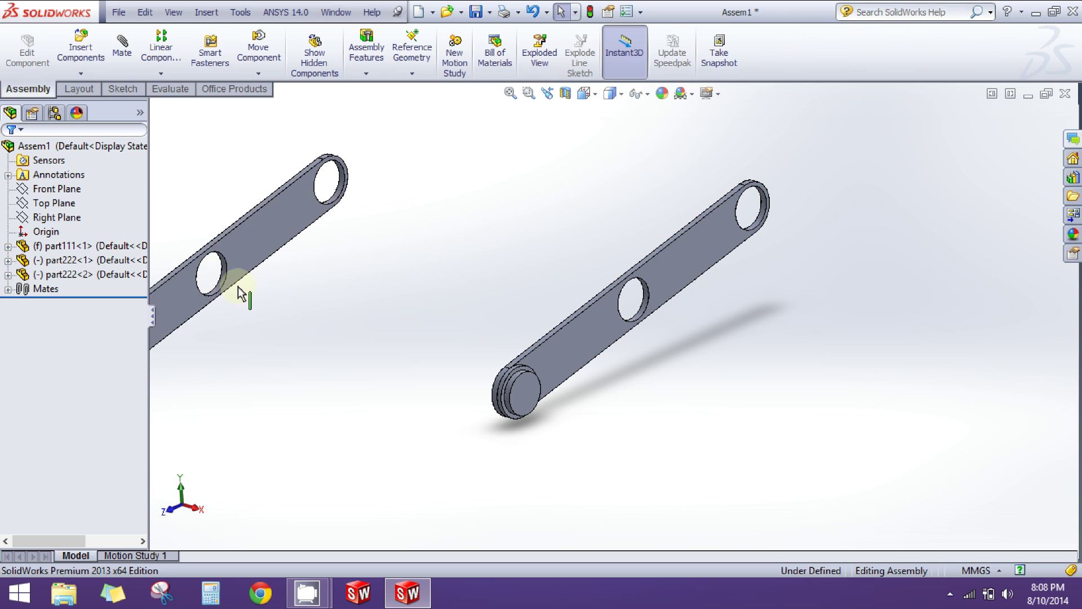
Paste two more instances of part222 into the assembly around the loose link
key(f)
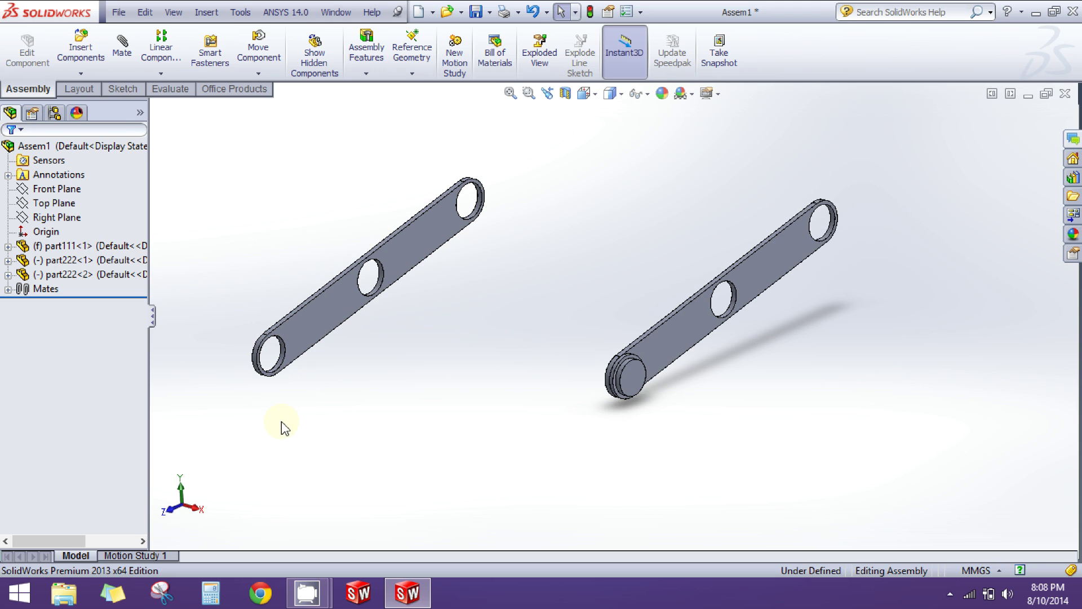
click(252, 457)
key(ctrl+v)
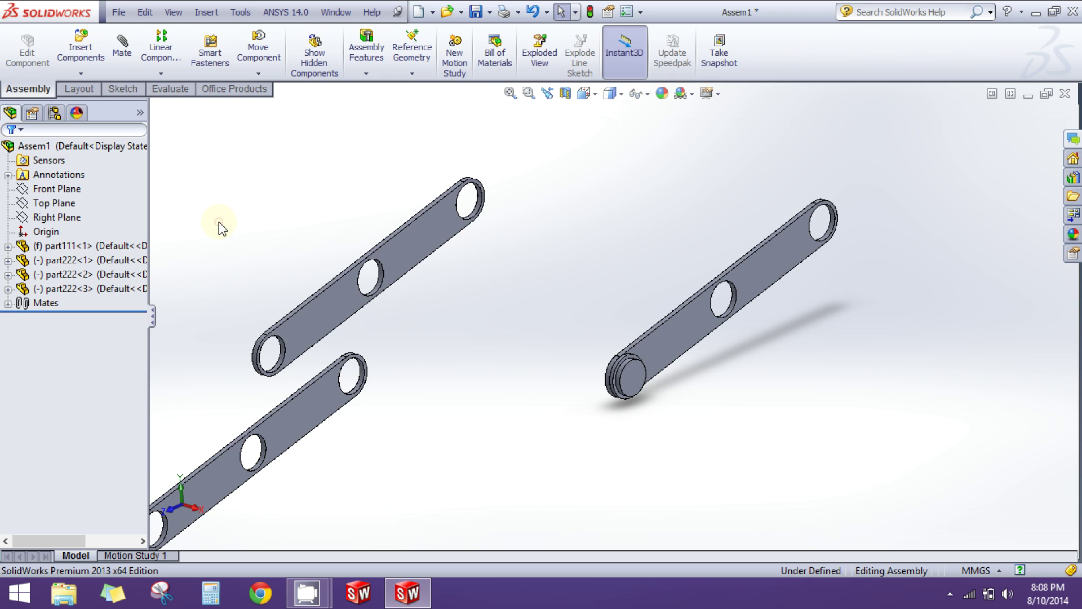
key(ctrl+v)
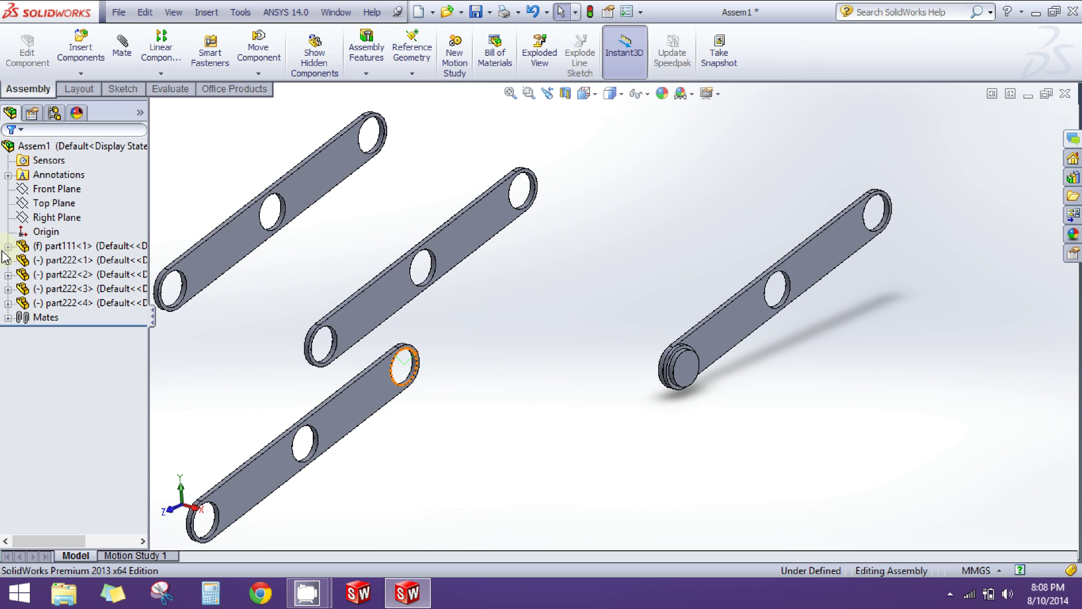
Copy the part111 pin and paste four more instances of it among the loose links
click(68, 246)
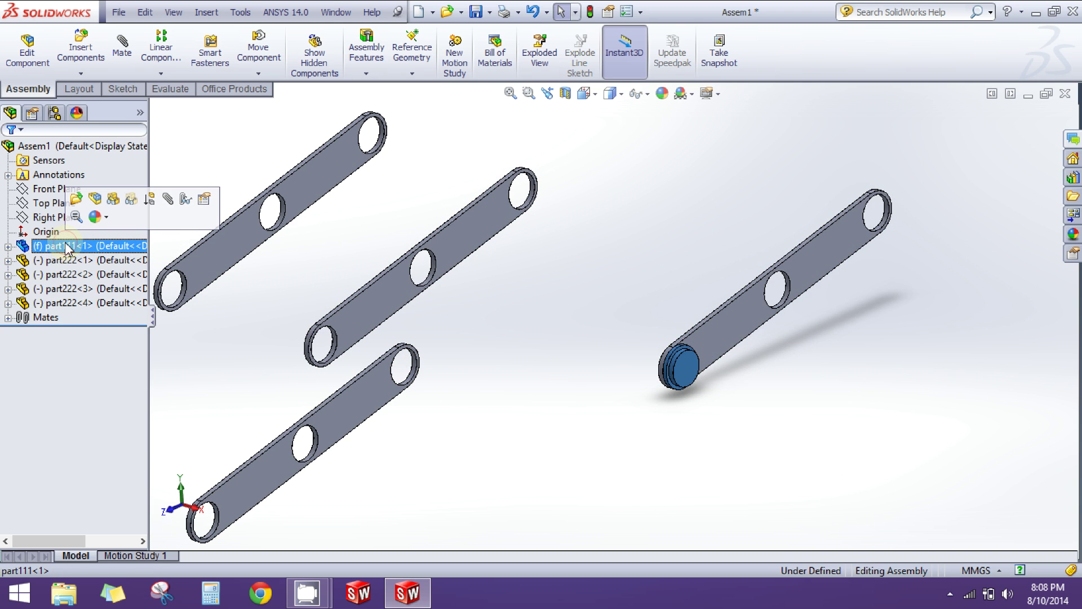
key(ctrl+c)
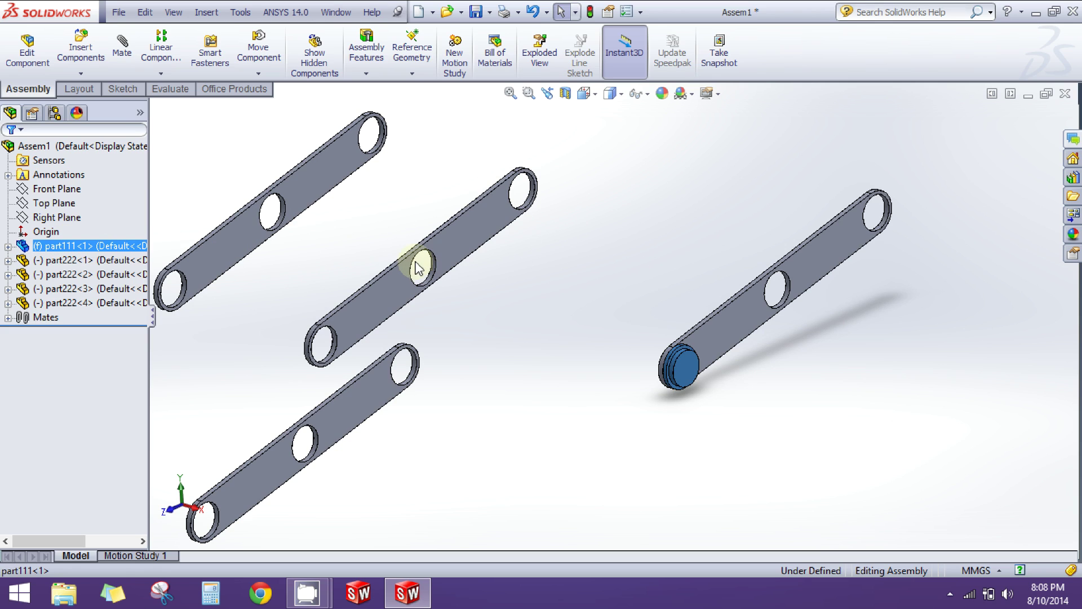
click(374, 213)
key(ctrl+v)
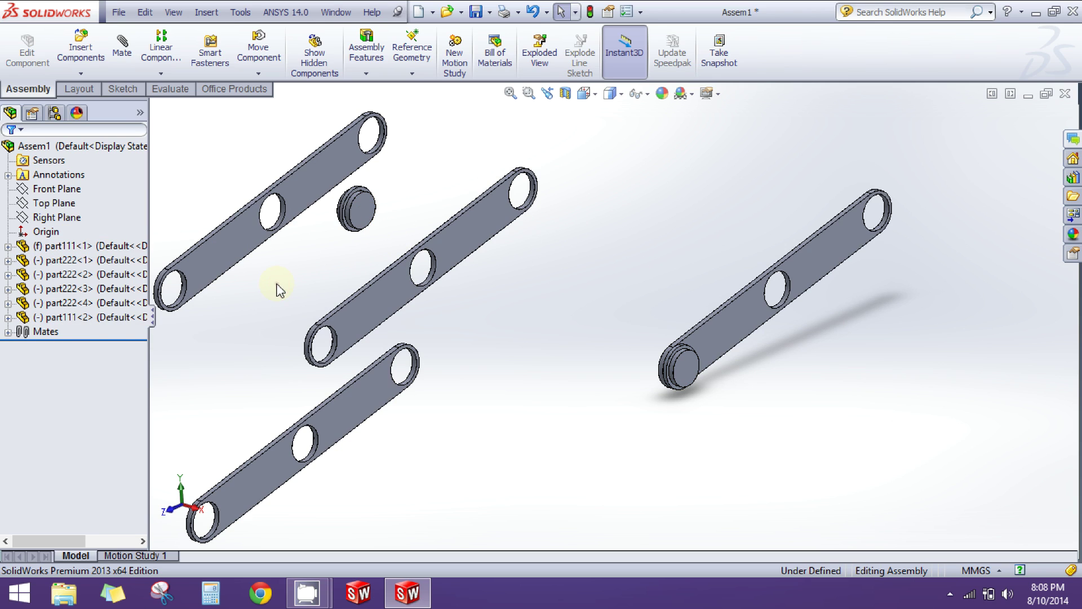
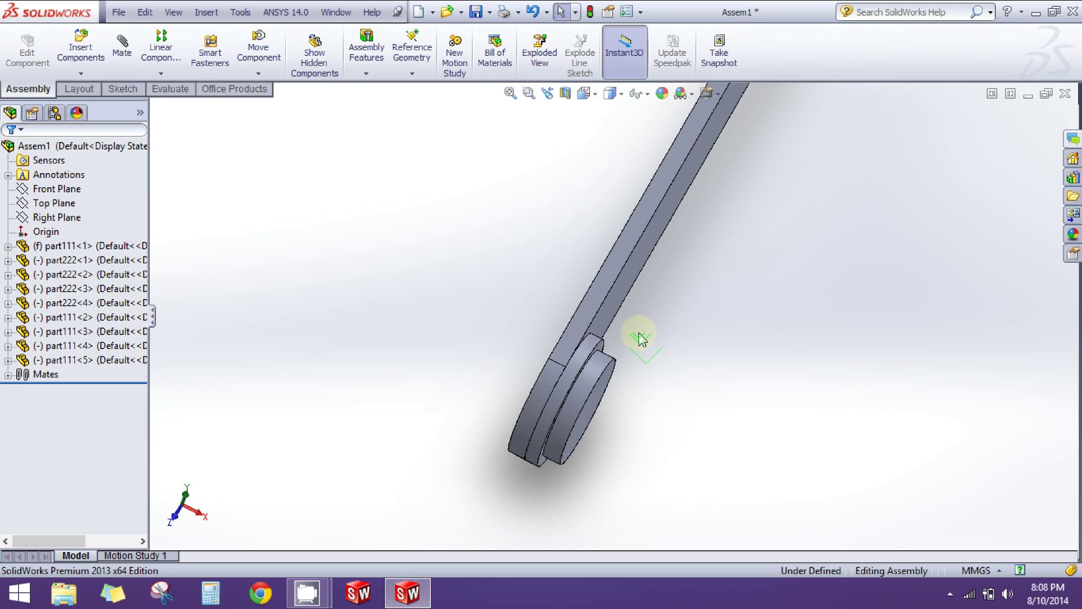
Add a coincident mate between the front face of the pinned link part222<1> and the collar face of the loose pin part111<4>
scroll(648, 315, up, 5)
middle_drag(684, 272, 588, 237)
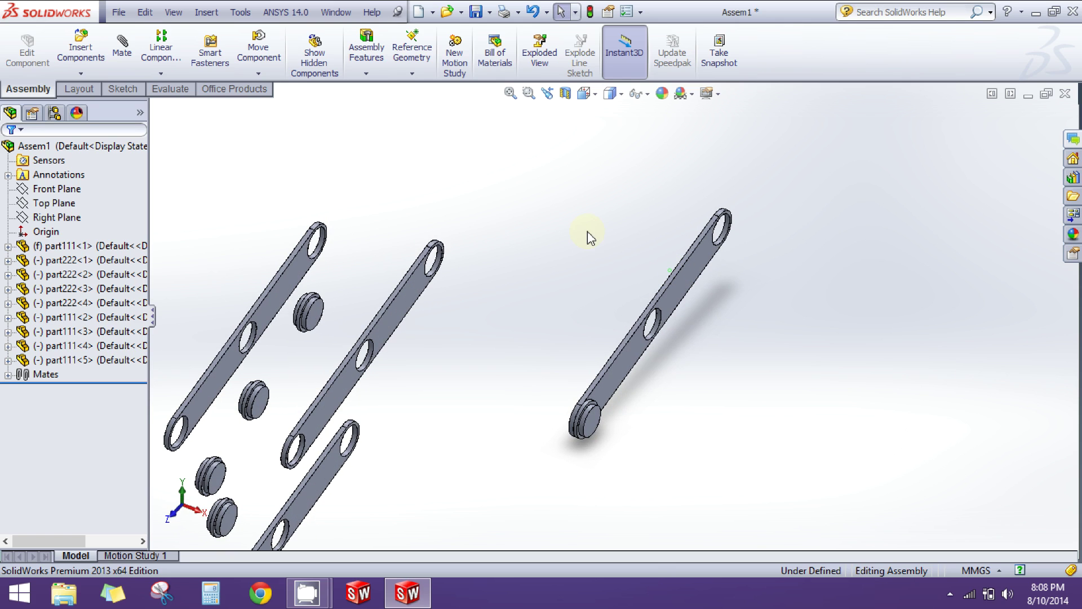
click(125, 49)
middle_drag(591, 387, 681, 431)
scroll(665, 315, down, 2)
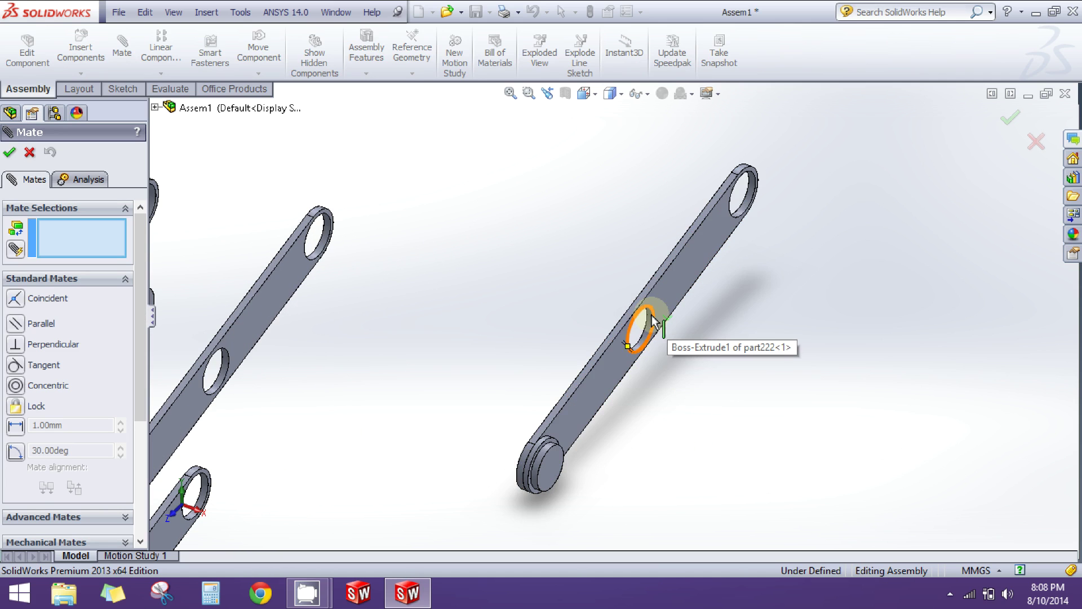
click(660, 303)
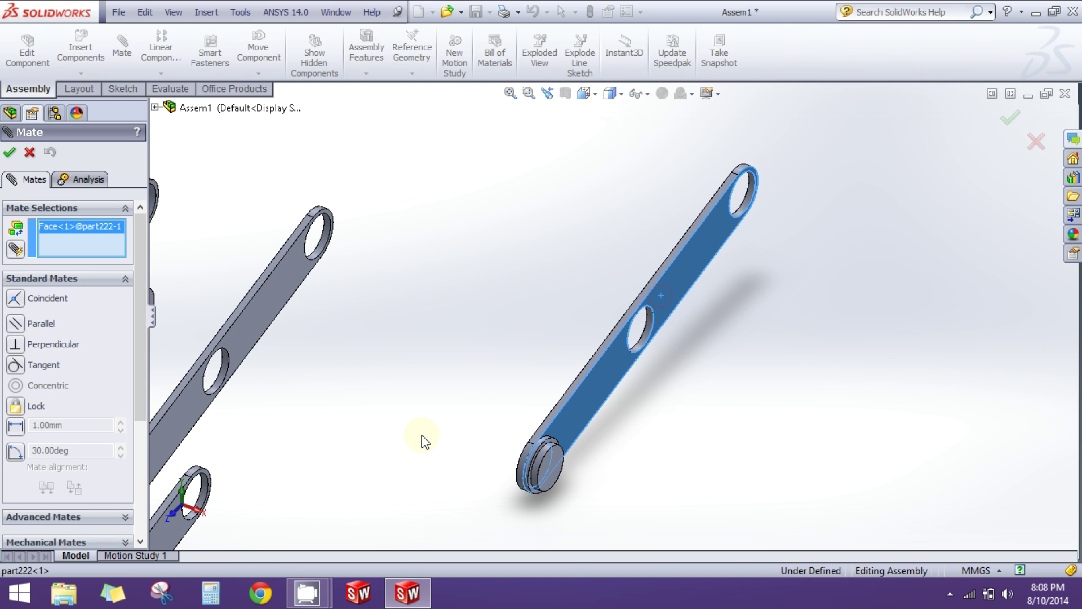
scroll(424, 436, up, 3)
middle_drag(423, 435, 506, 426)
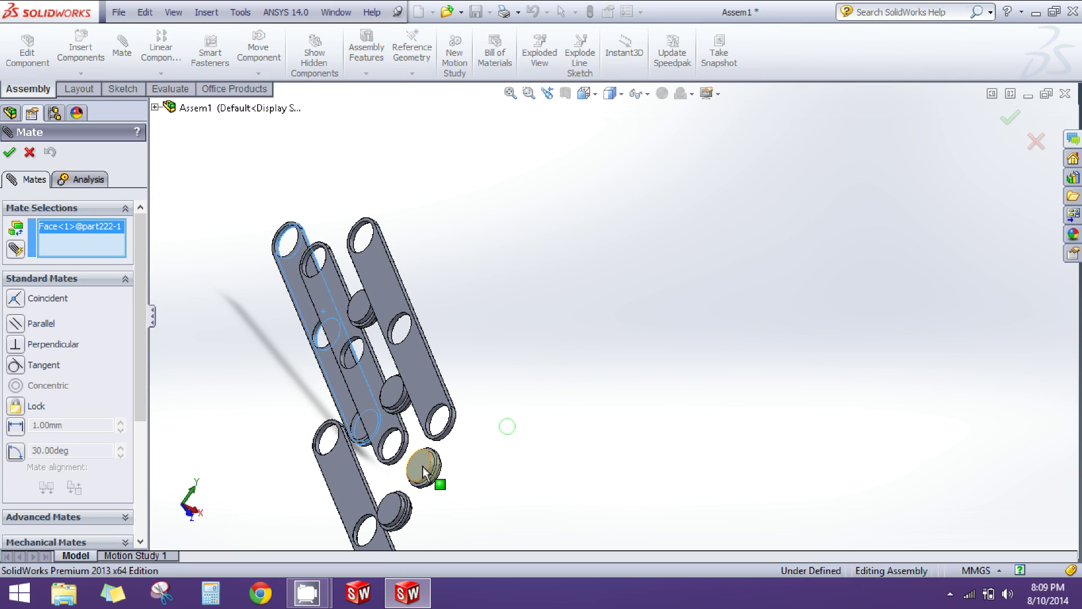
scroll(423, 466, down, 5)
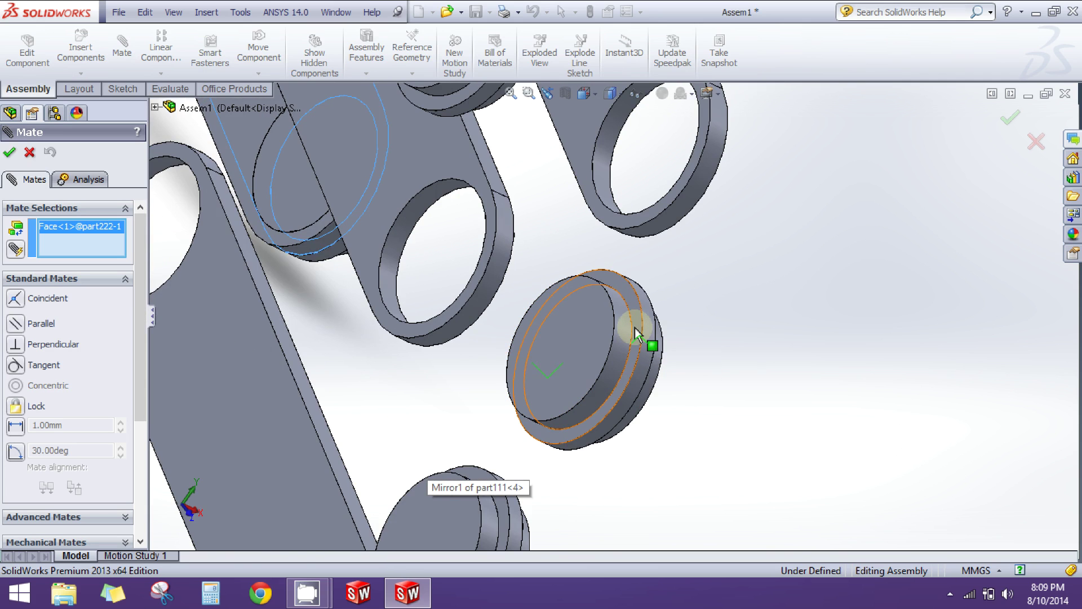
scroll(636, 329, down, 2)
click(619, 296)
scroll(676, 321, up, 8)
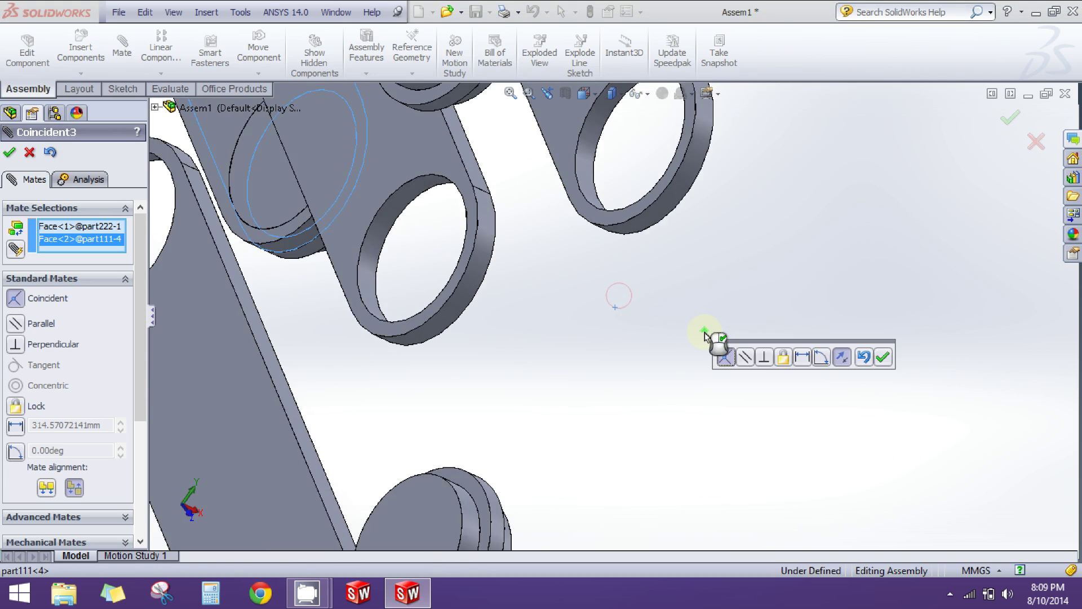
scroll(777, 431, down, 5)
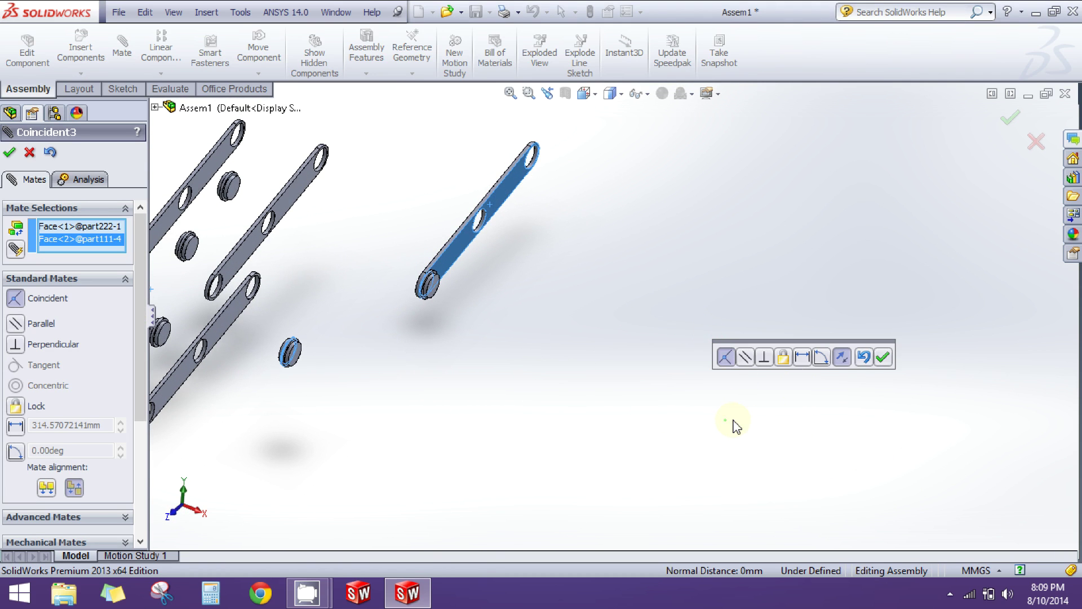
click(878, 363)
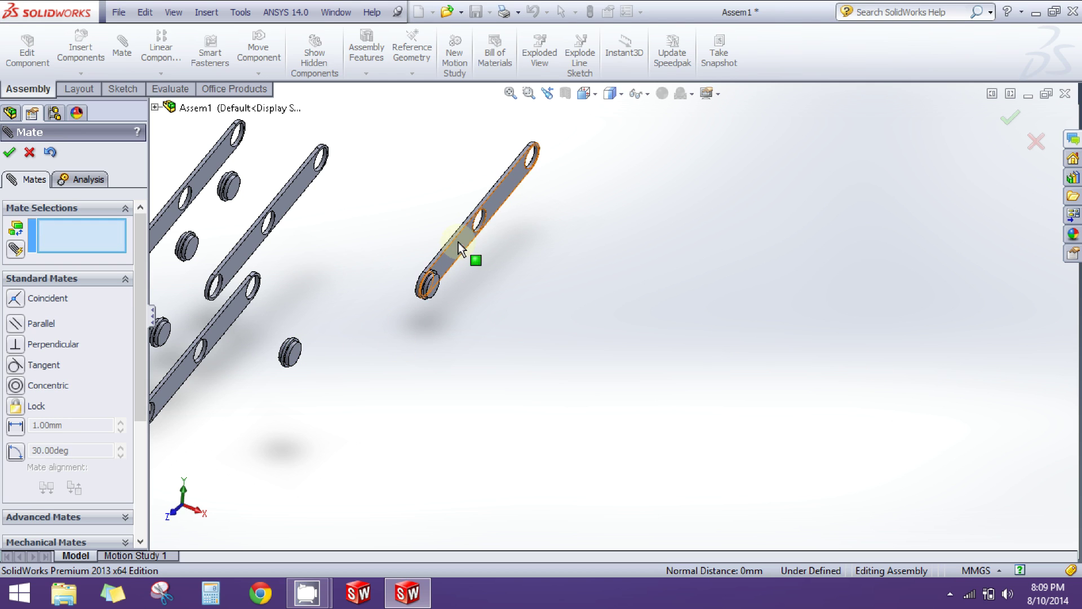
Add a concentric mate between the middle hole edge of part222<1> and the boss edge of pin part111<4>, and finish mating
scroll(460, 248, down, 4)
scroll(514, 220, down, 3)
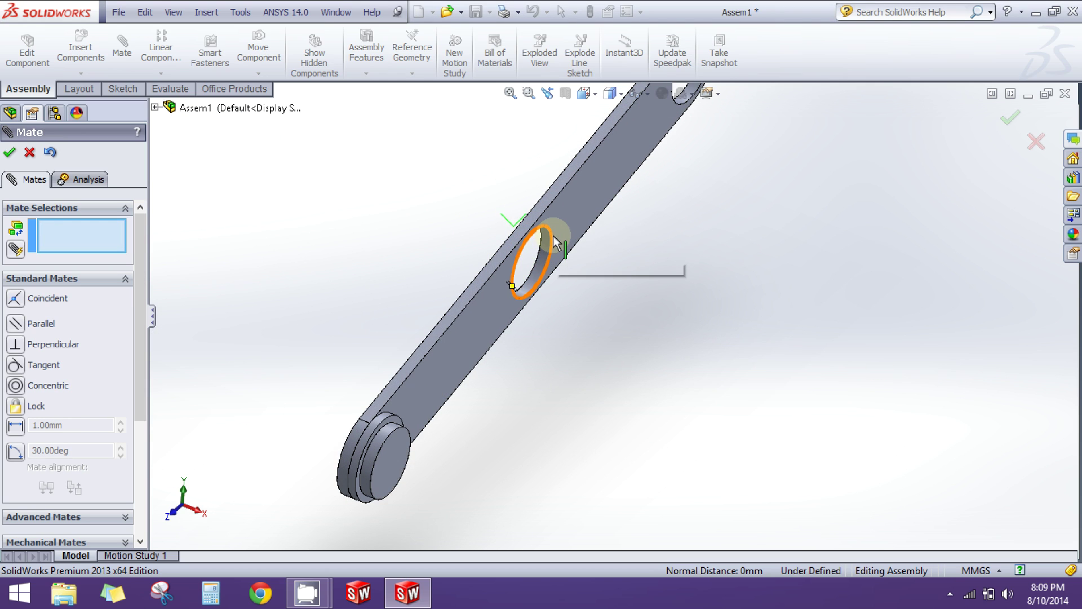
click(555, 243)
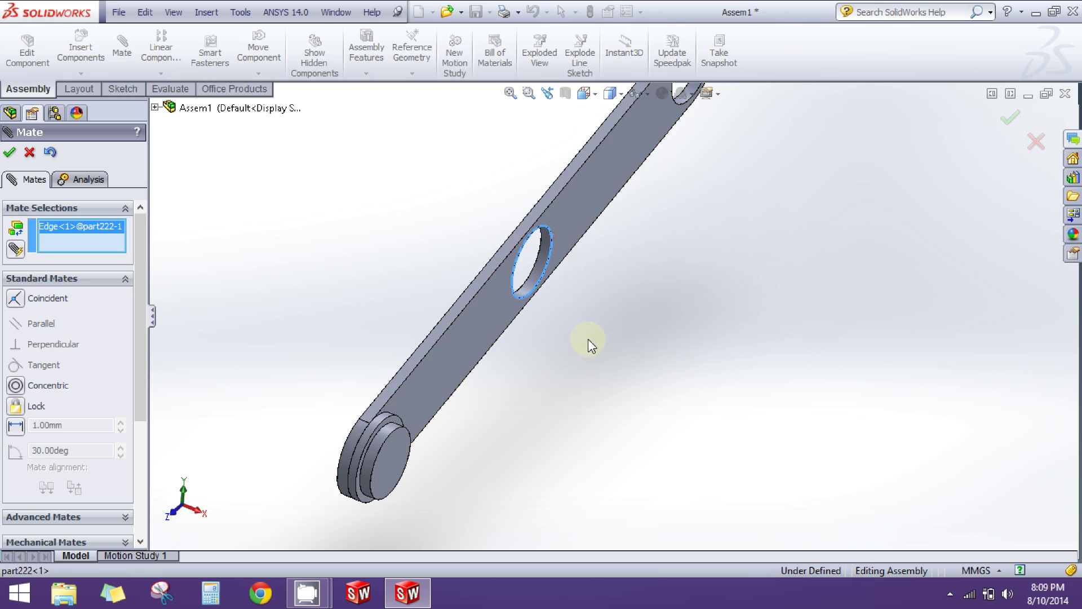
scroll(587, 339, up, 5)
middle_drag(585, 338, 536, 492)
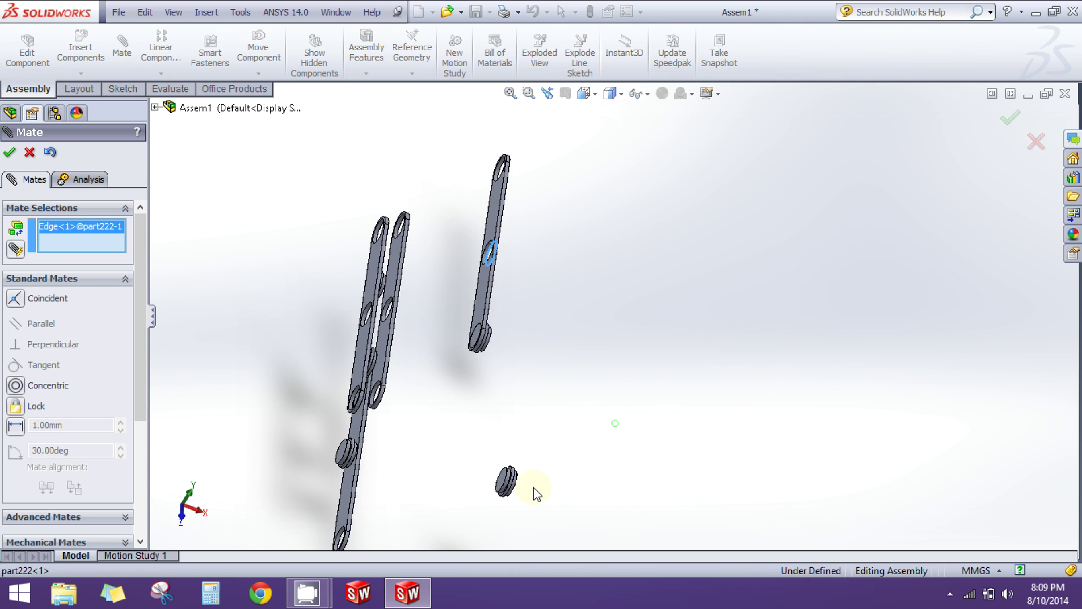
scroll(536, 492, down, 6)
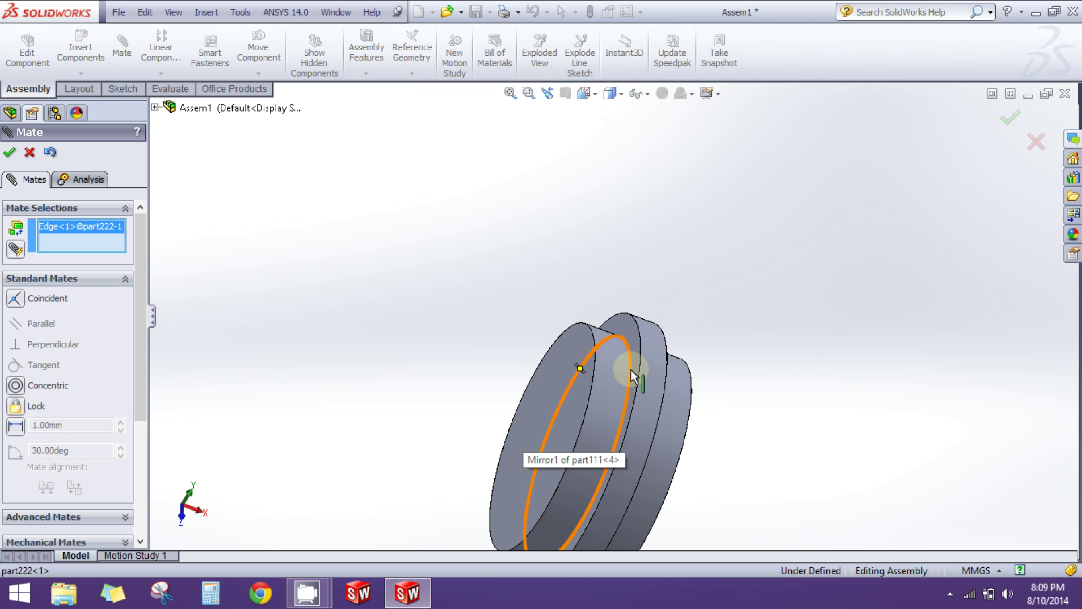
scroll(628, 370, up, 3)
scroll(641, 316, down, 5)
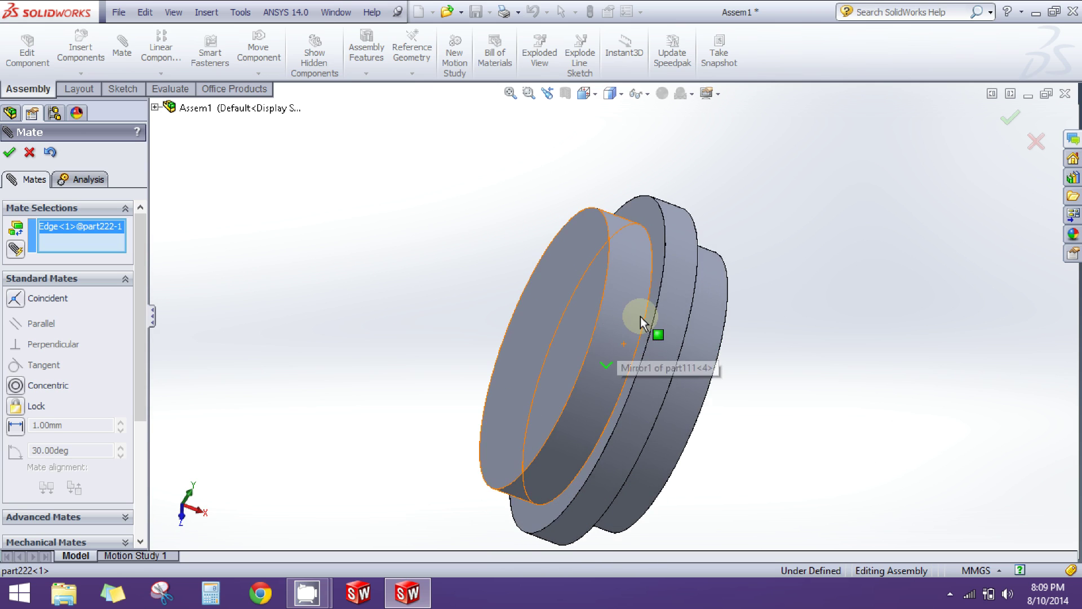
click(645, 315)
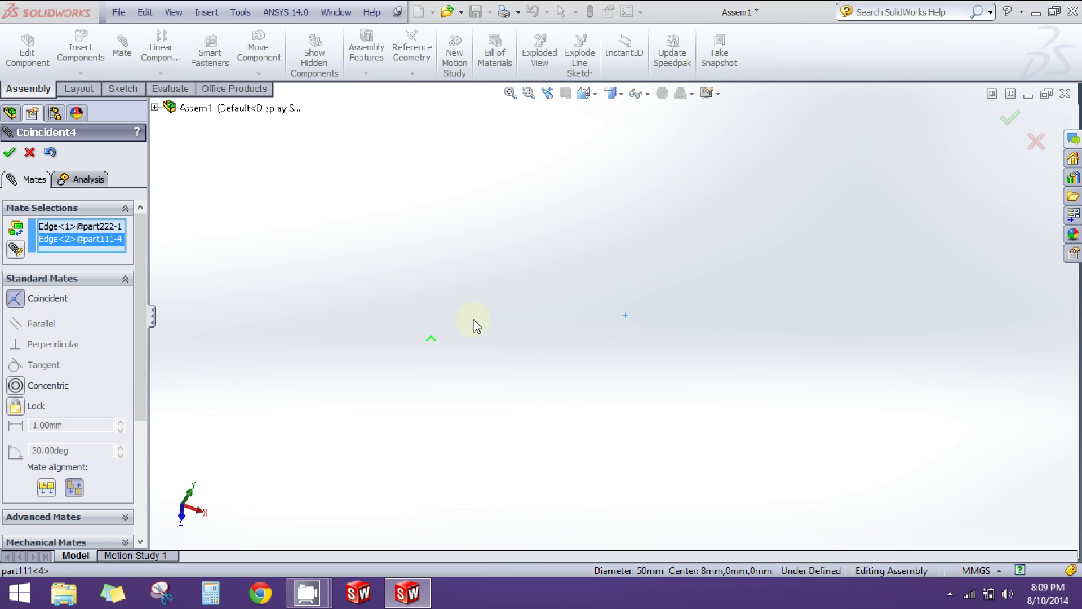
scroll(540, 270, up, 3)
middle_drag(540, 269, 558, 248)
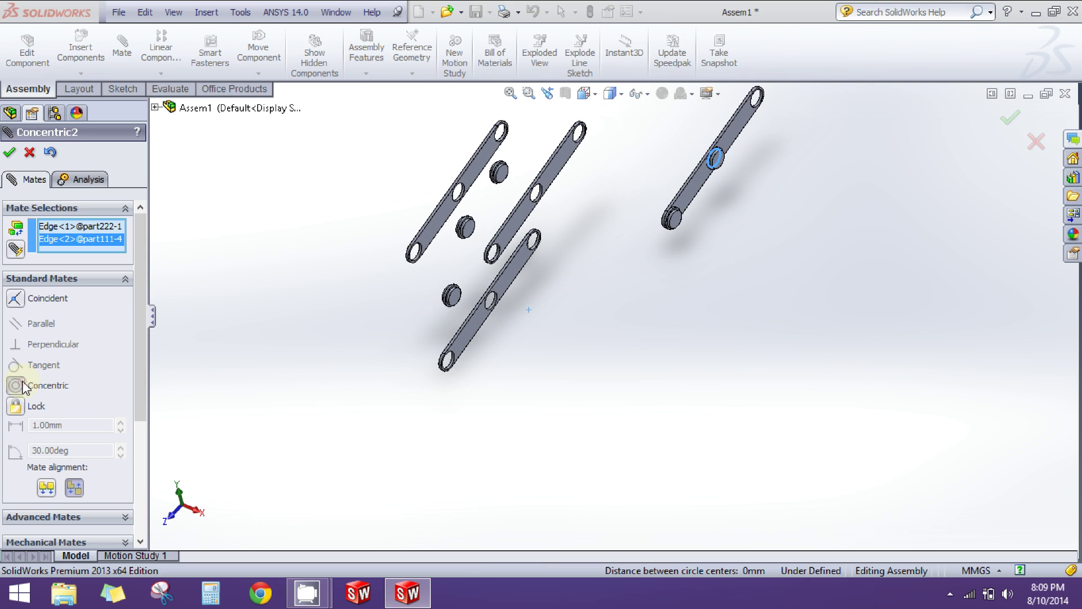
click(10, 152)
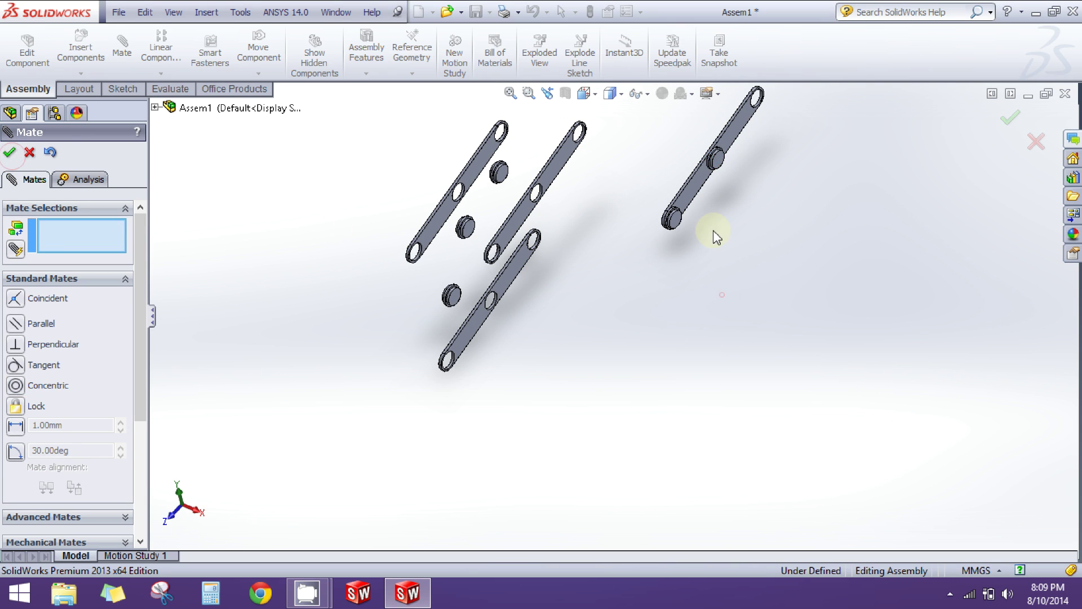
scroll(720, 145, down, 5)
scroll(654, 293, down, 2)
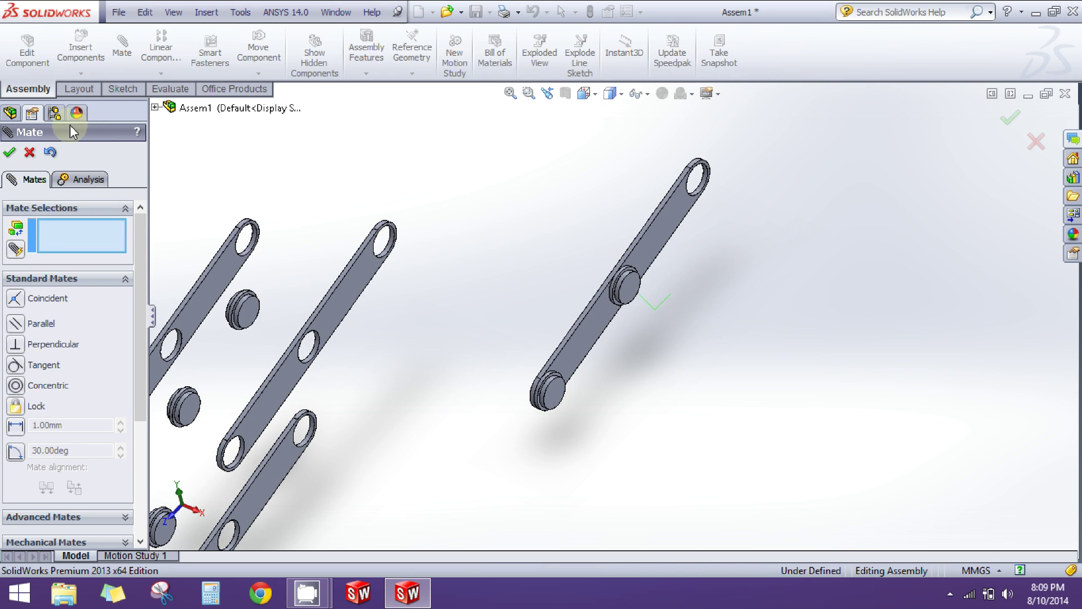
click(29, 152)
Add a coincident mate between the flat face of the second link part222<2> and the exposed collar face of middle pin part111<4>
middle_drag(630, 427, 621, 315)
key(z)
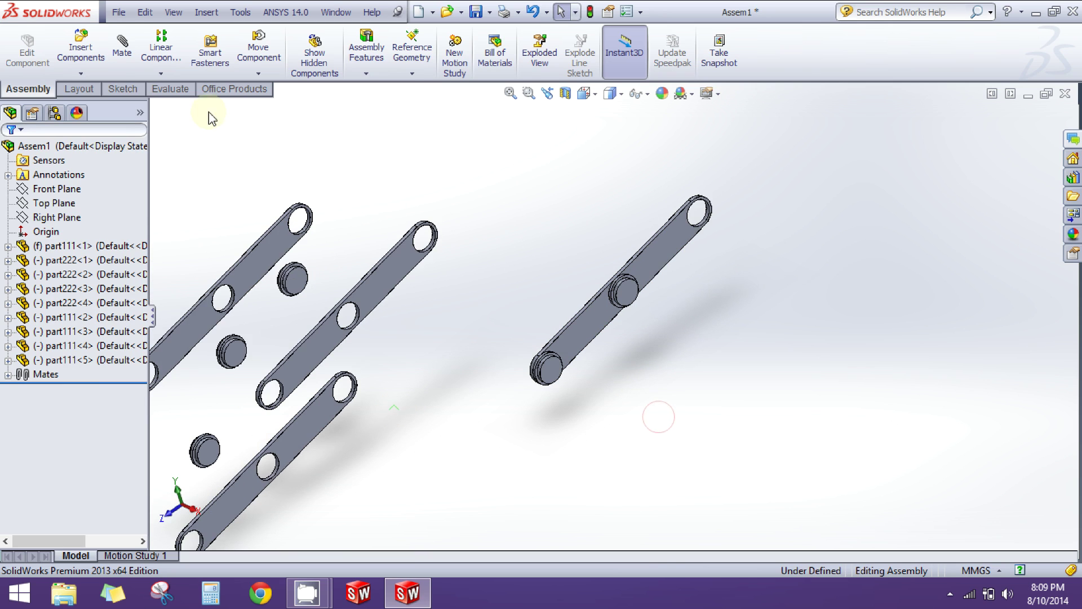
click(122, 54)
scroll(448, 372, up, 2)
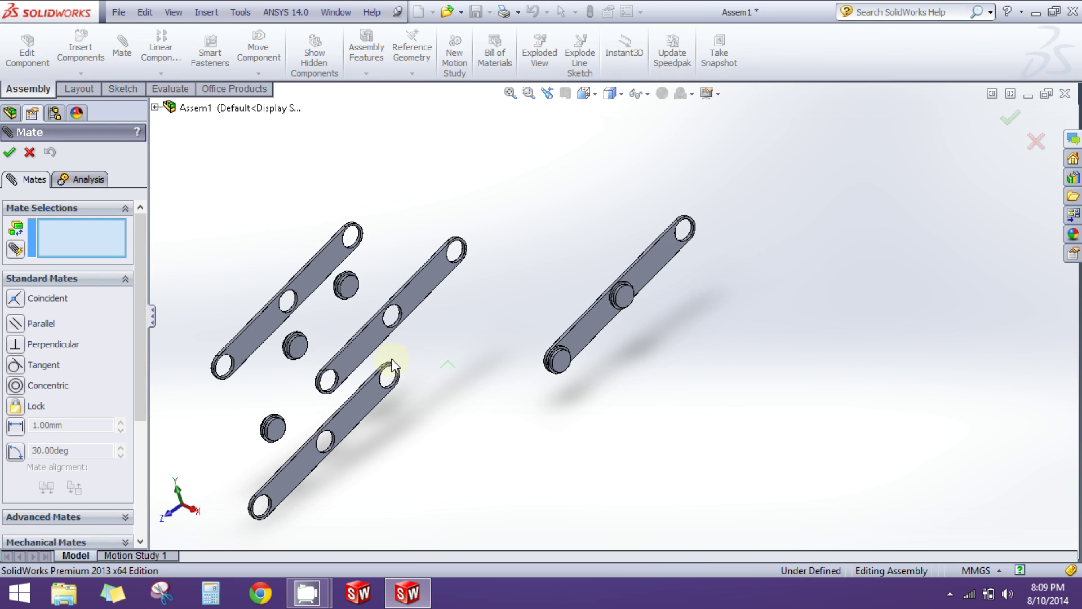
scroll(586, 383, down, 2)
middle_drag(395, 308, 469, 323)
click(400, 266)
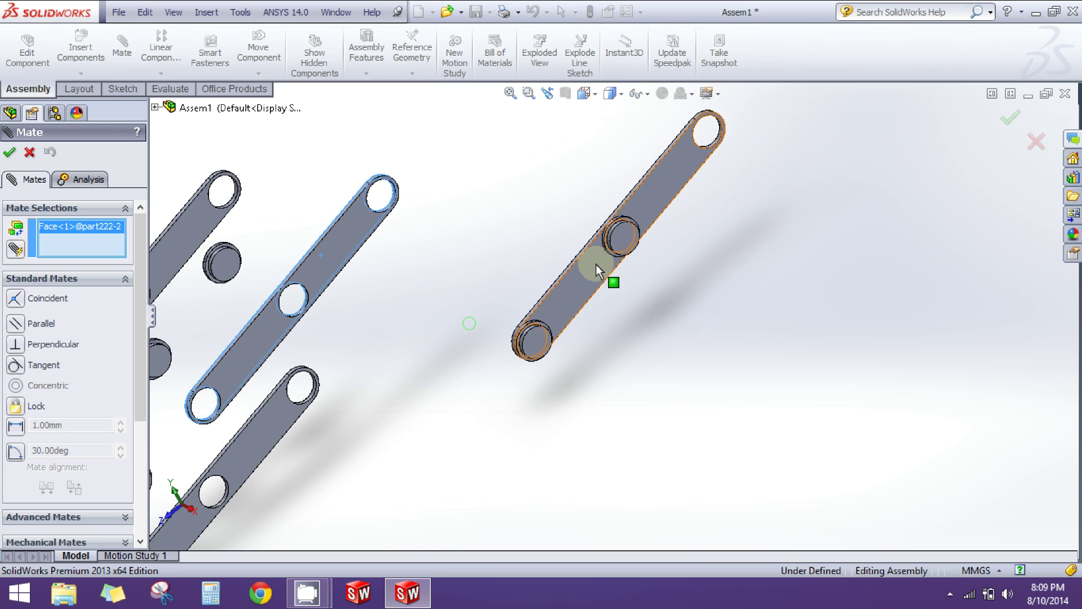
scroll(597, 264, down, 6)
click(582, 240)
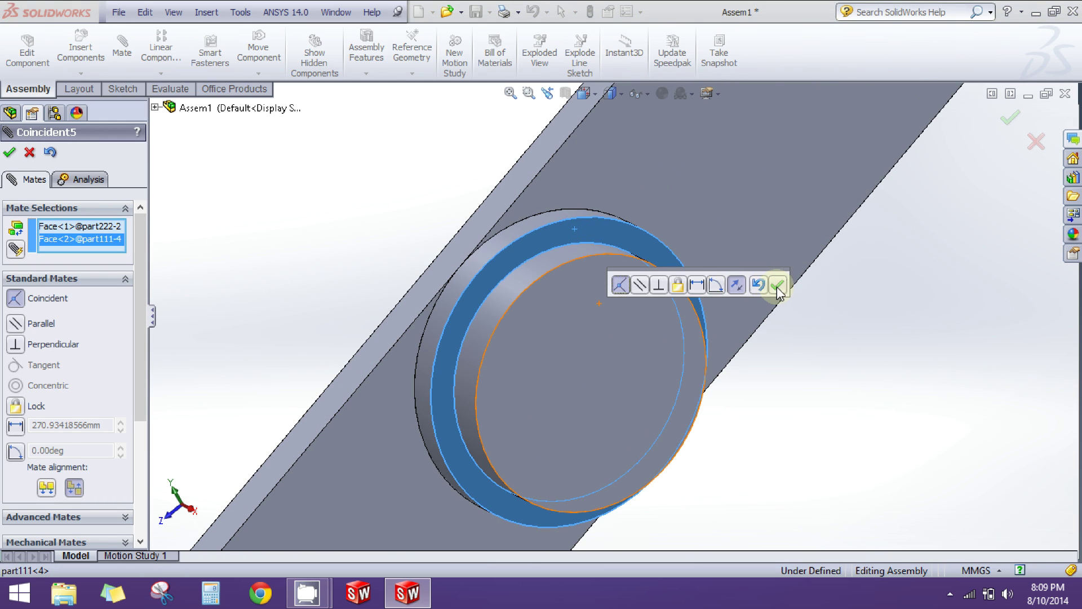
click(777, 286)
Add a concentric mate between the middle hole edge of part222<2> and the boss edge of pin part111<4>, and finish mating
scroll(752, 407, up, 10)
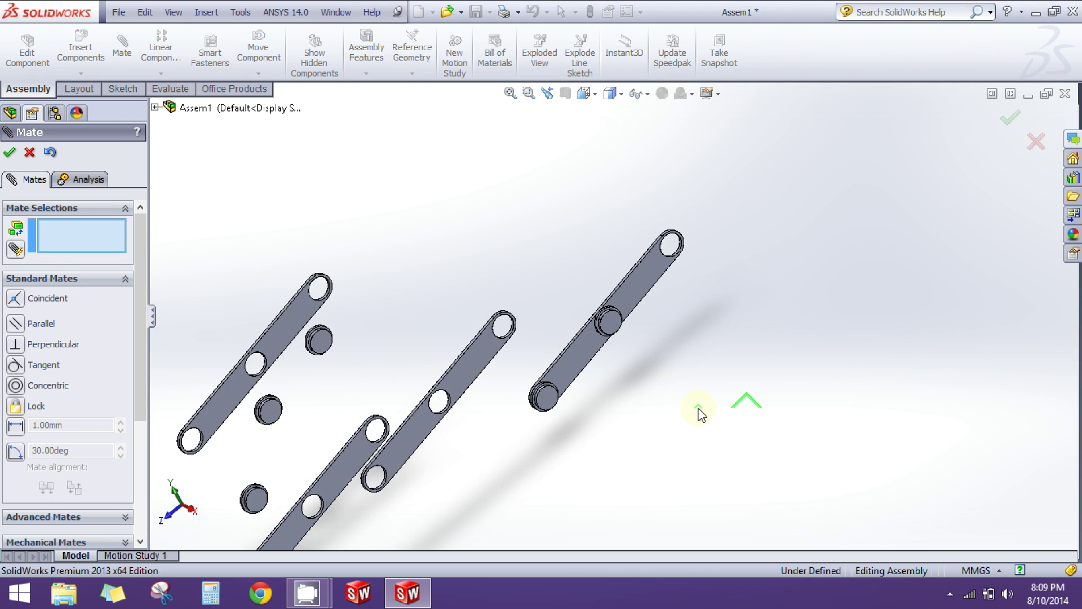
middle_drag(603, 430, 611, 403)
scroll(618, 386, down, 8)
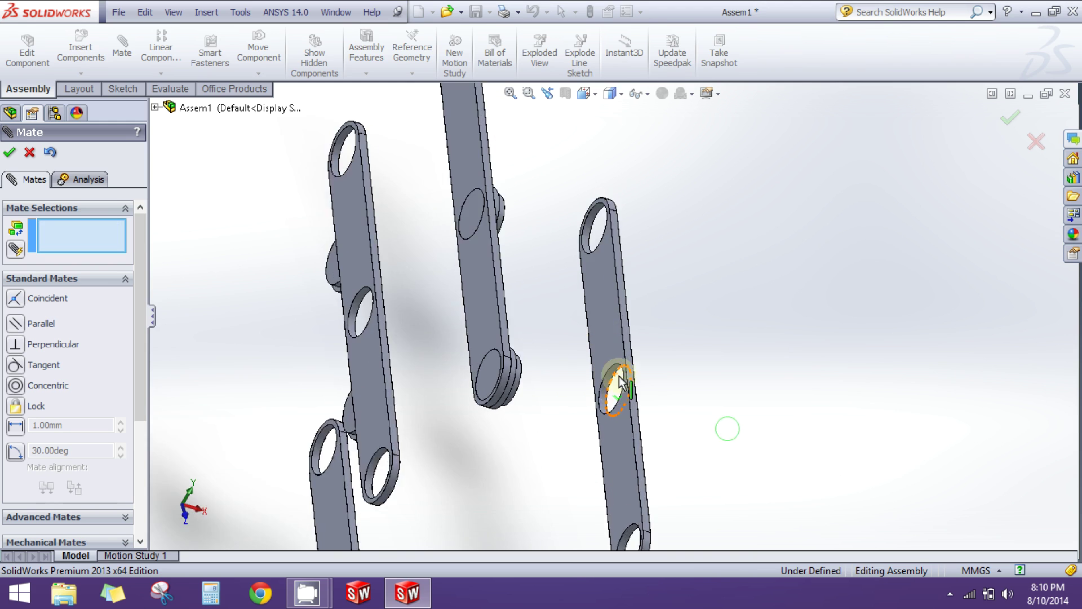
click(580, 331)
scroll(647, 366, up, 6)
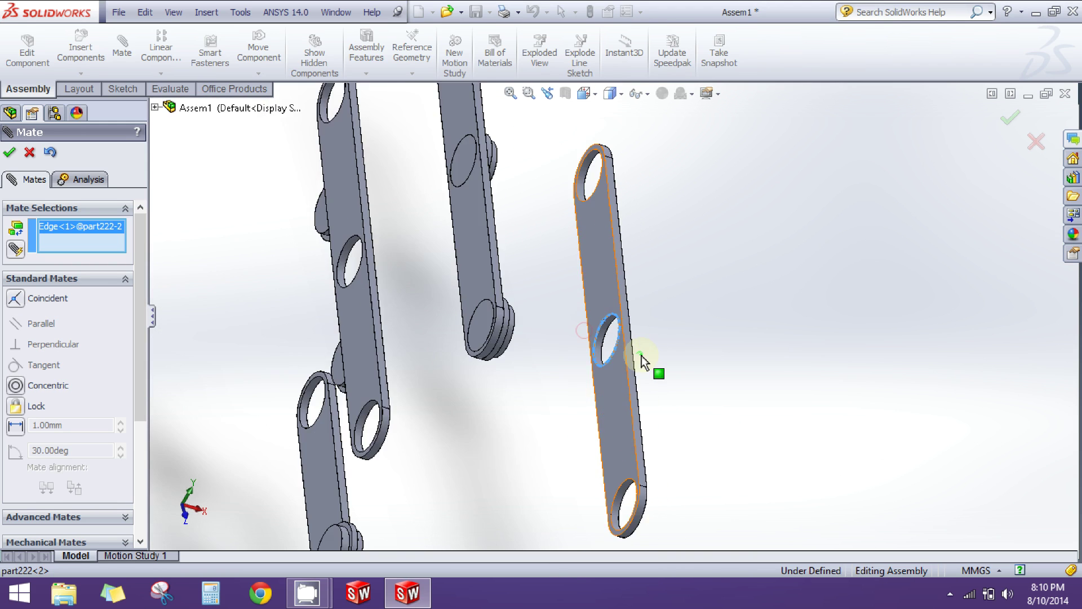
mouse_move(644, 360)
middle_down()
mouse_move(546, 331)
mouse_move(877, 258)
middle_up()
scroll(871, 251, down, 3)
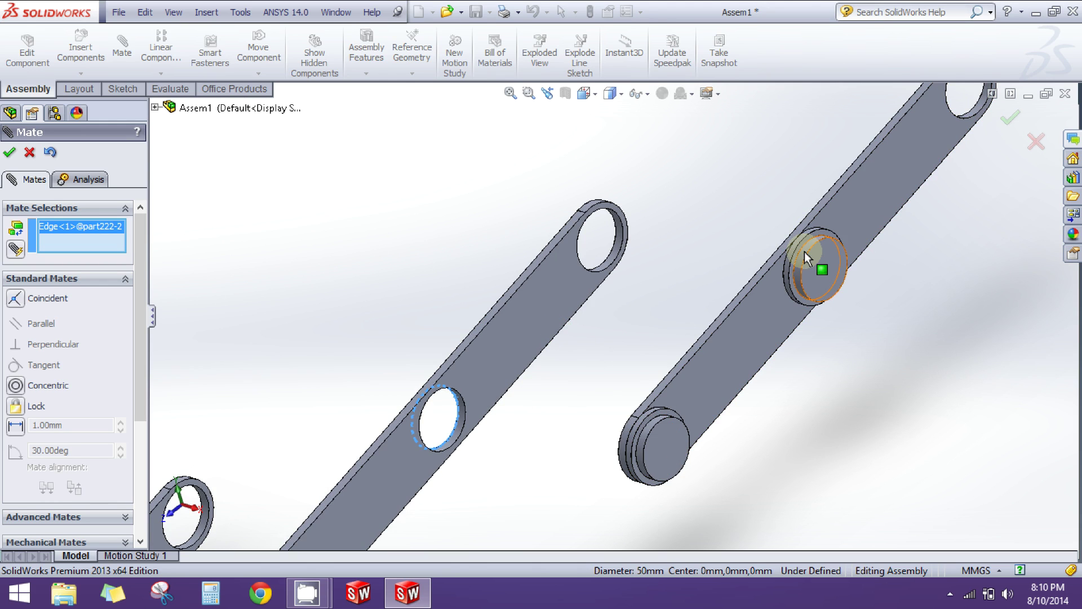
scroll(804, 251, down, 5)
click(739, 265)
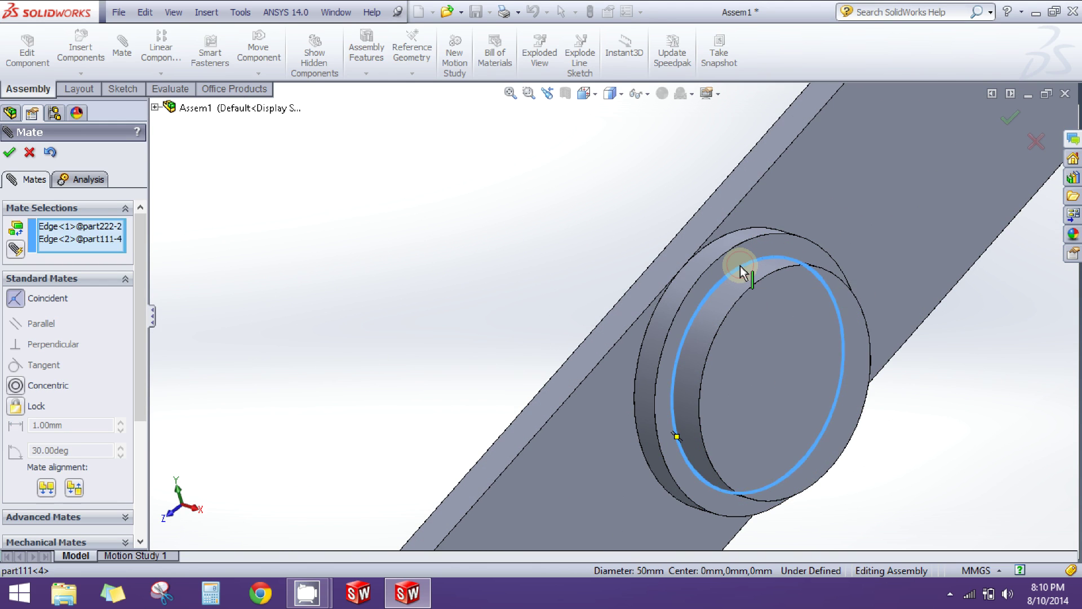
scroll(752, 292, up, 3)
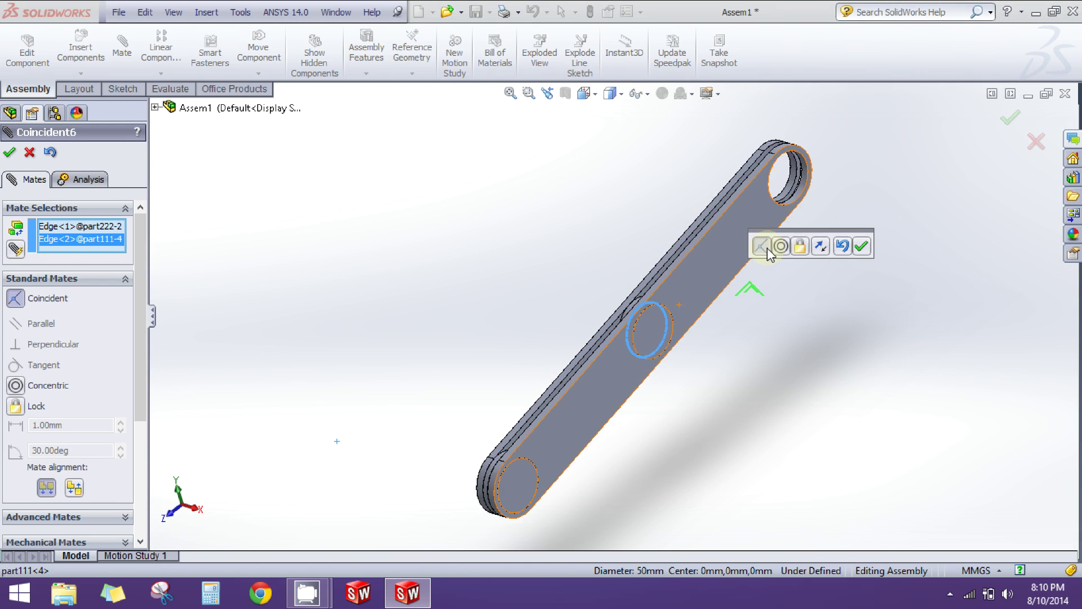
click(780, 247)
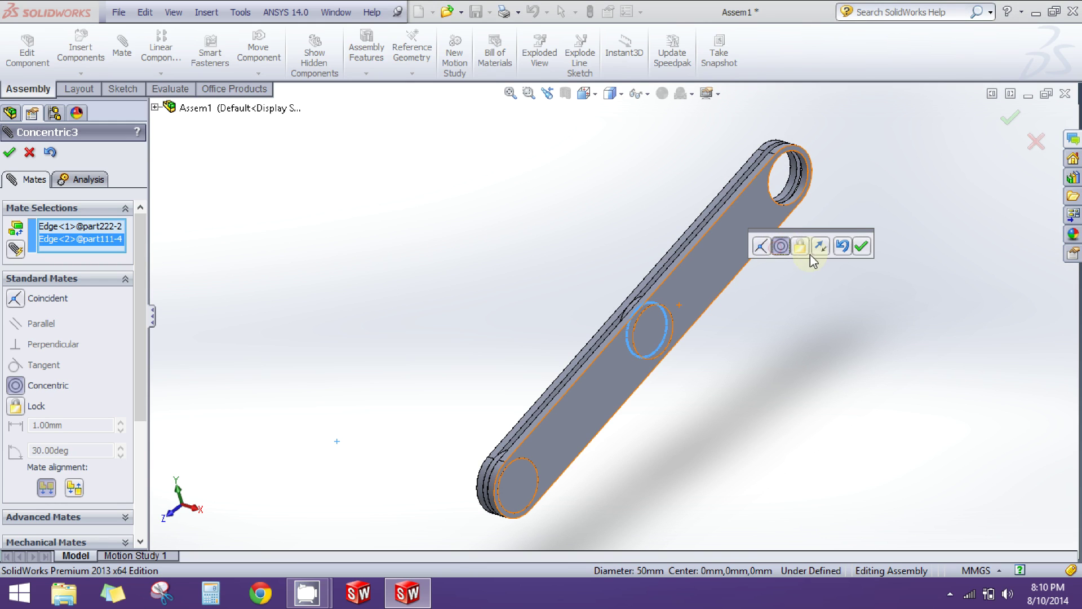
click(862, 247)
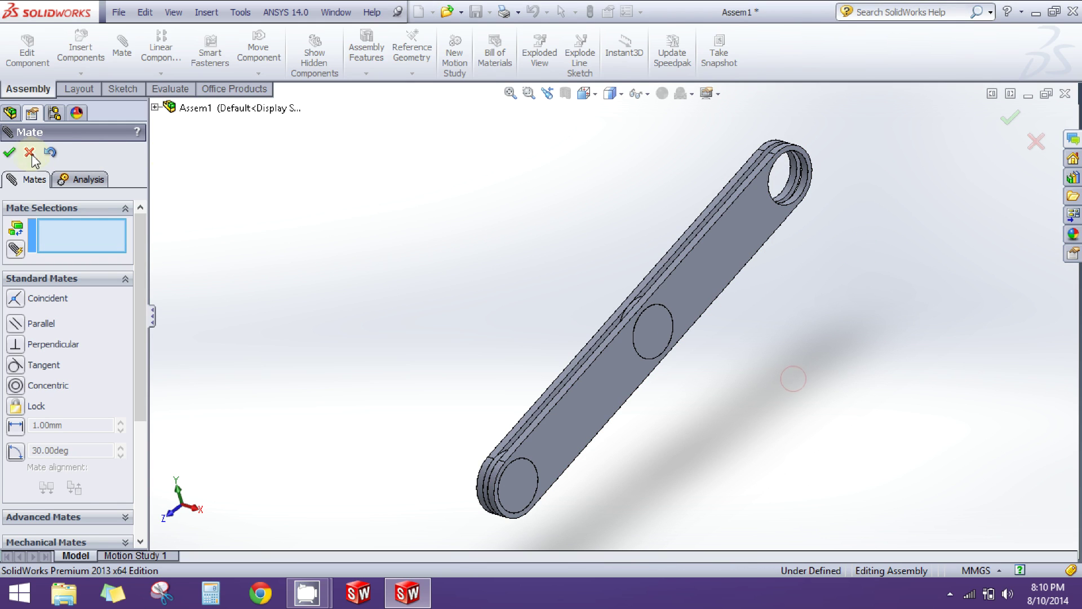
key(Escape)
Swing link part222<2> around the middle pin so that it crosses link part222<1>, and clear the selection
drag(541, 450, 502, 241)
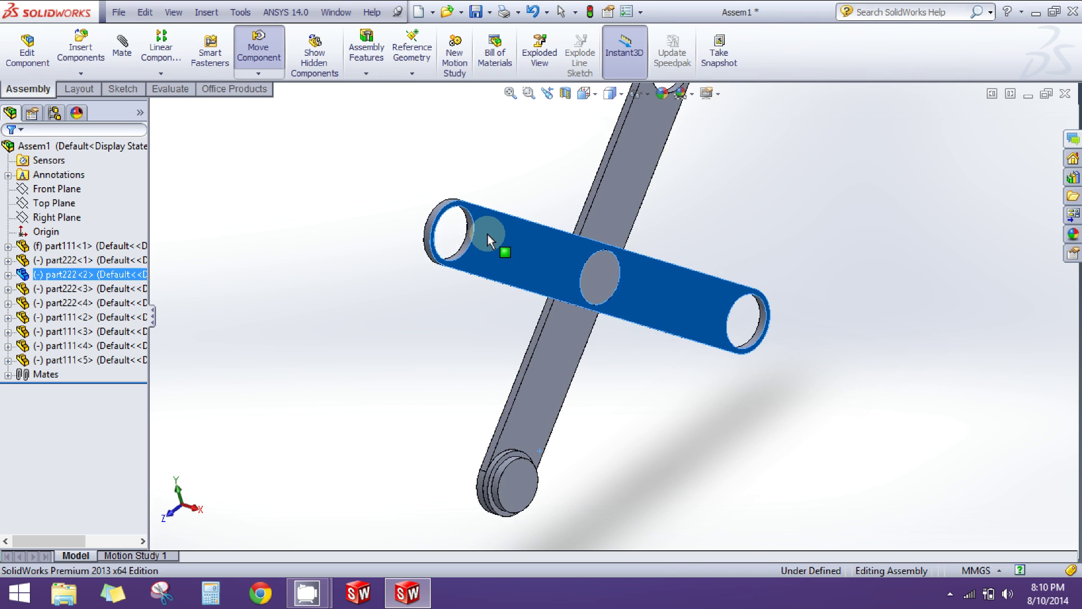
click(623, 362)
scroll(635, 367, up, 3)
middle_drag(636, 367, 749, 393)
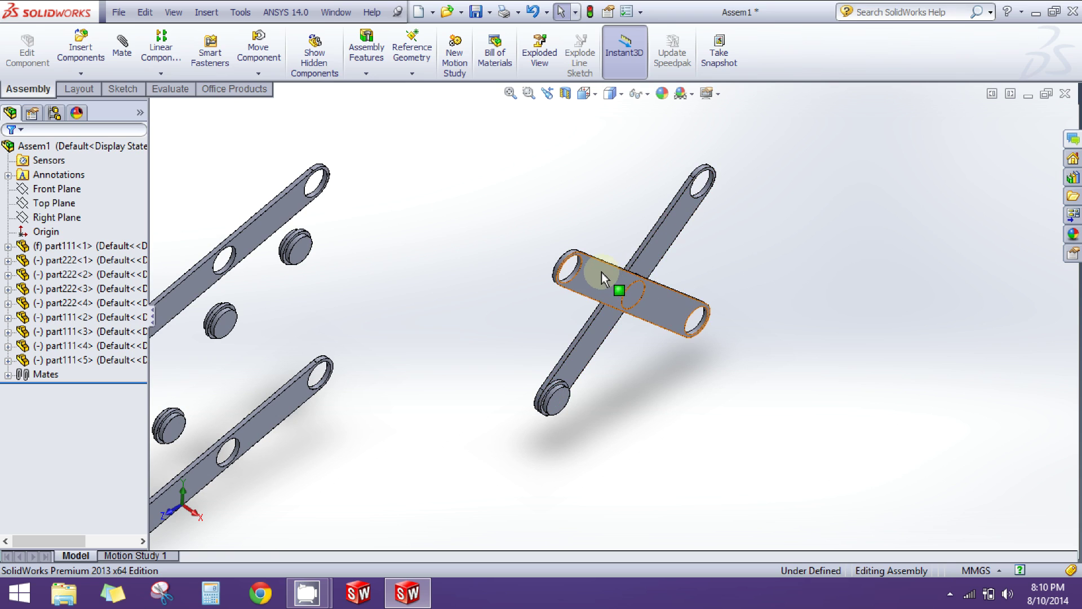
Add a coincident mate between the rear face of link part222<2> and the front collar face of loose pin part111<2>
click(123, 50)
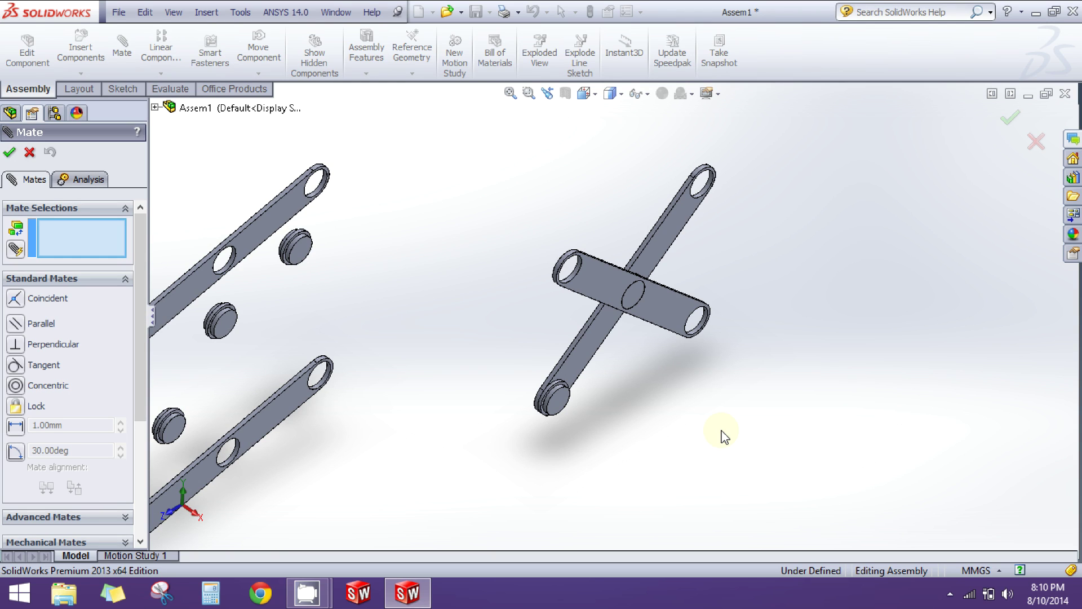
ctrl+middle_drag(698, 408, 709, 344)
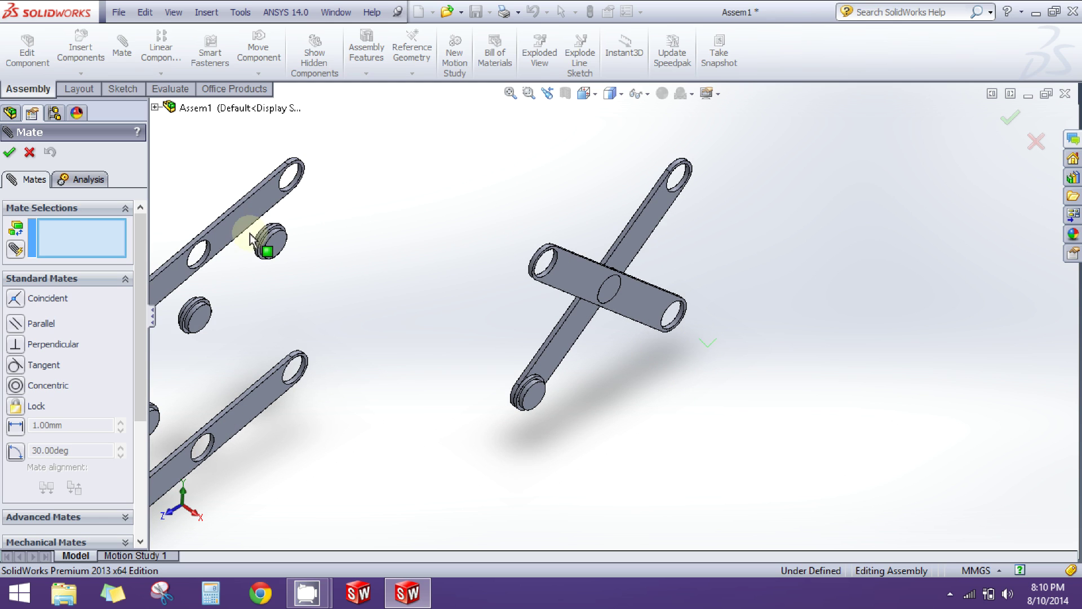
scroll(445, 266, down, 2)
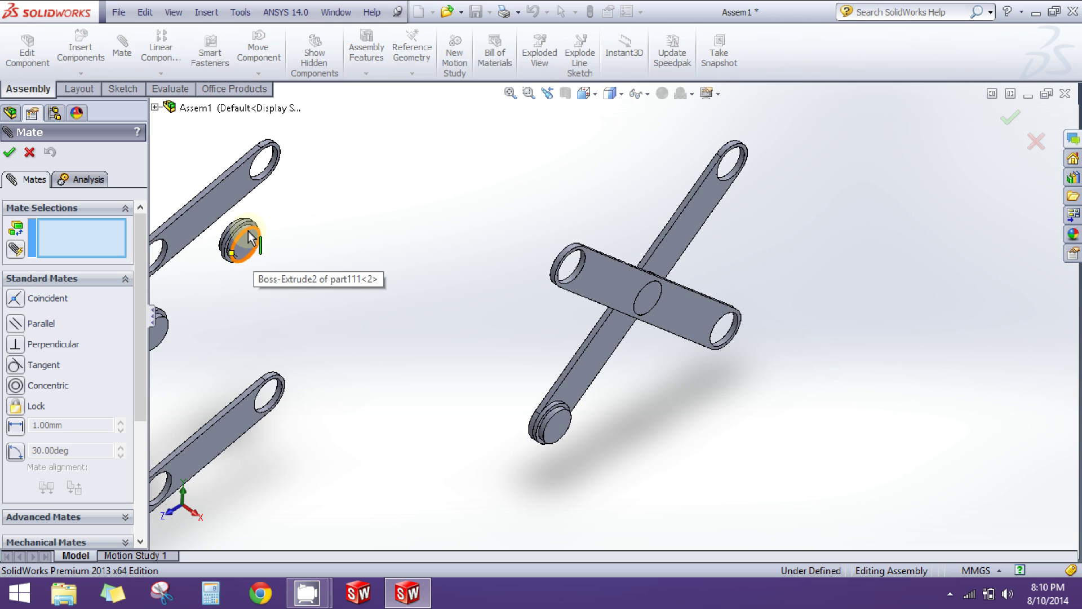
scroll(331, 273, down, 2)
scroll(490, 277, up, 2)
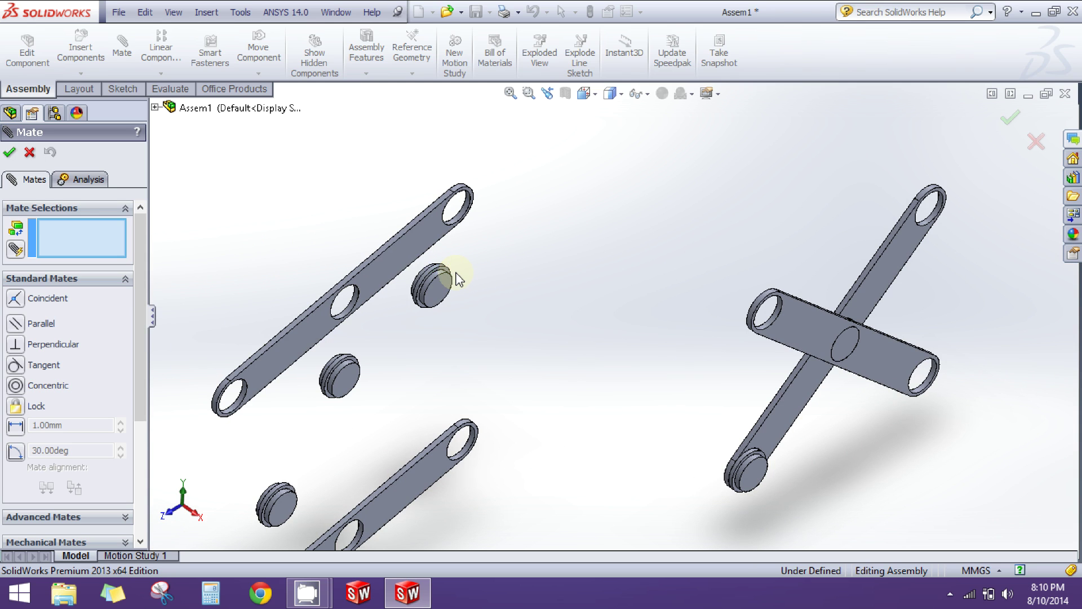
scroll(450, 278, down, 2)
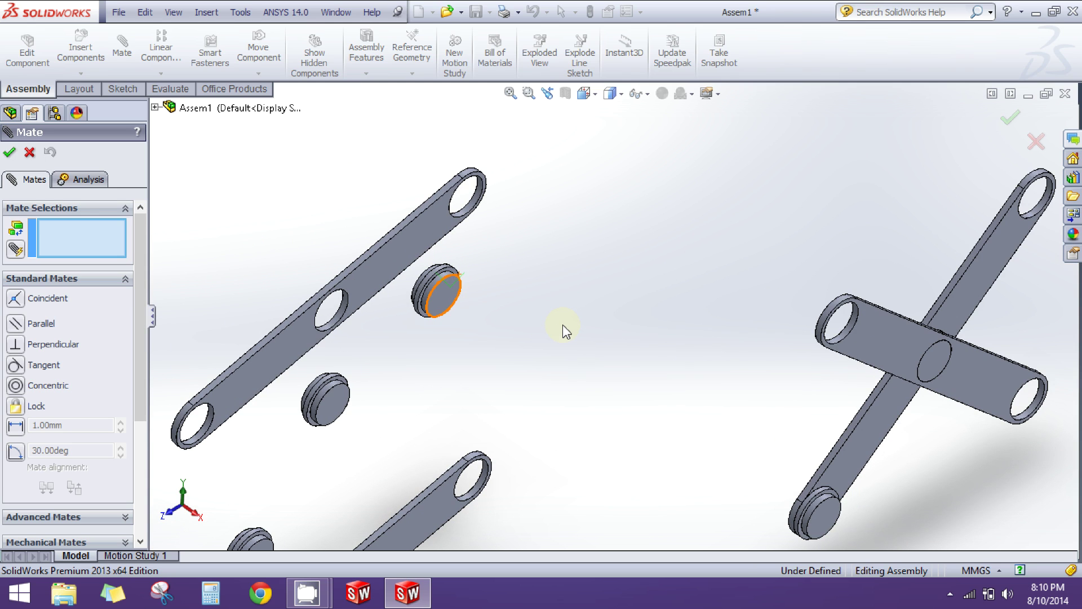
scroll(607, 336, up, 3)
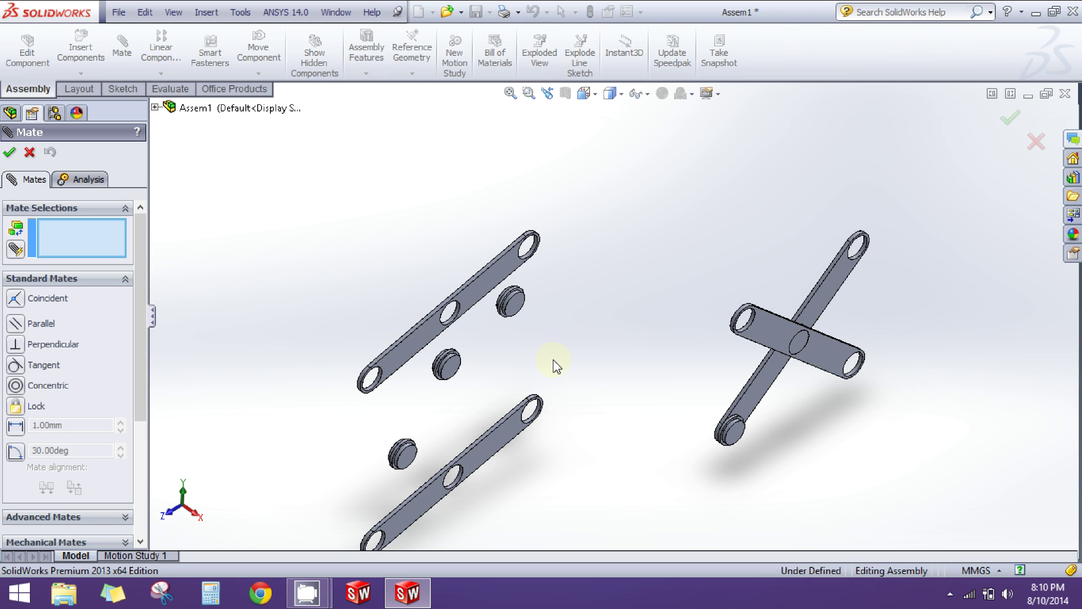
scroll(612, 366, down, 2)
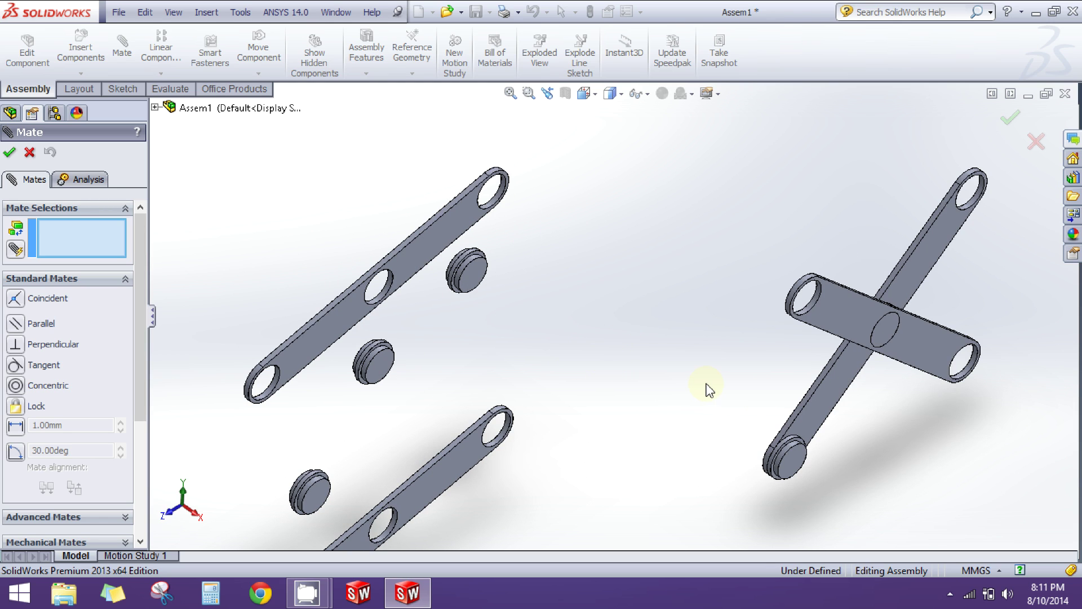
middle_drag(690, 403, 752, 440)
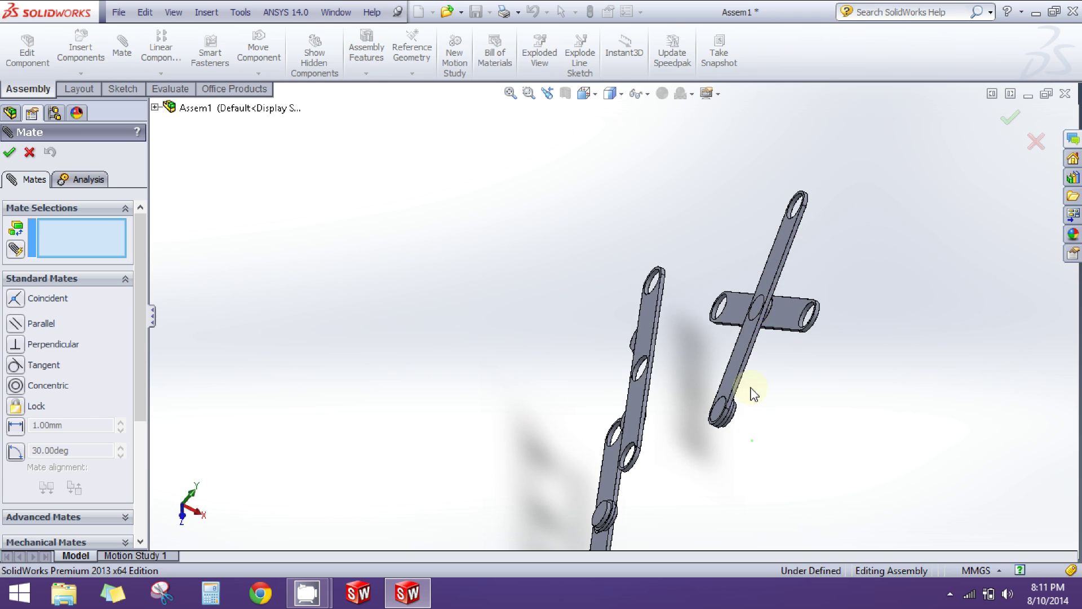
click(793, 313)
middle_drag(814, 458, 517, 305)
scroll(502, 304, down, 5)
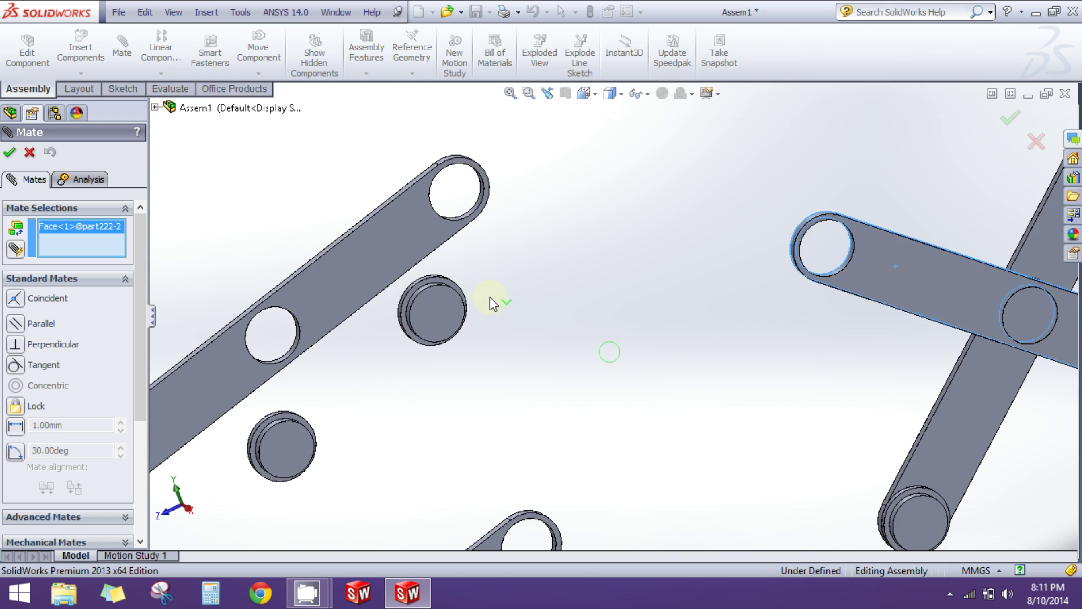
scroll(490, 298, up, 5)
middle_drag(616, 365, 560, 326)
scroll(428, 261, down, 10)
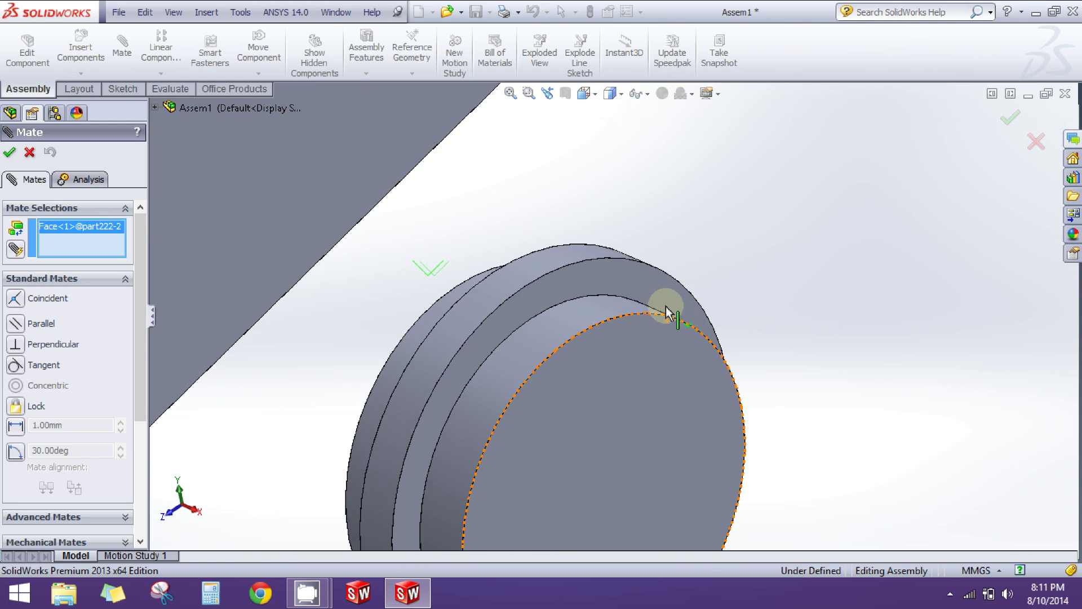
click(667, 314)
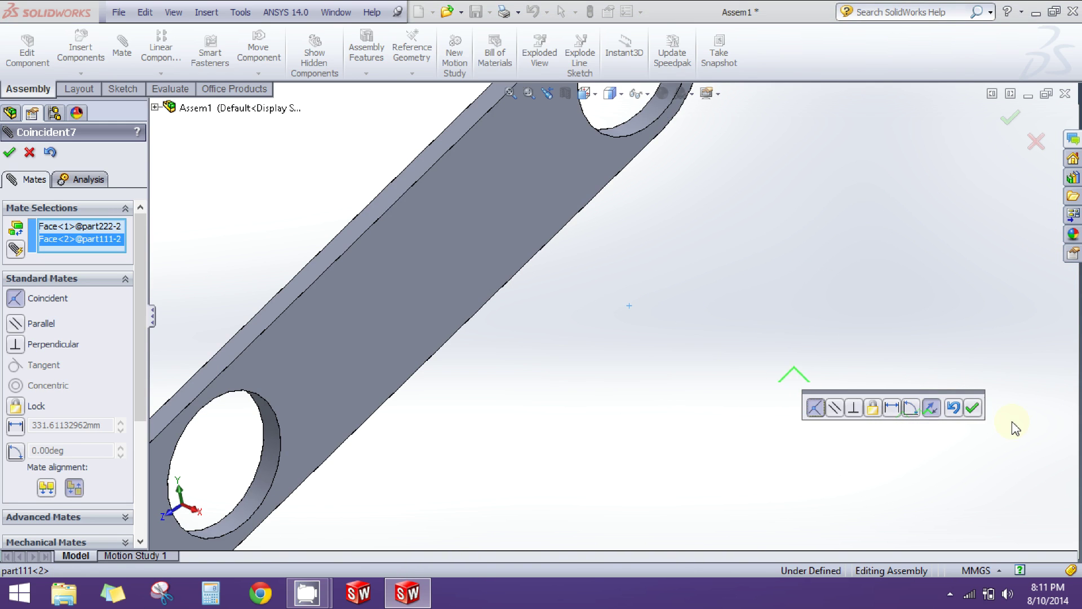
scroll(949, 442, up, 10)
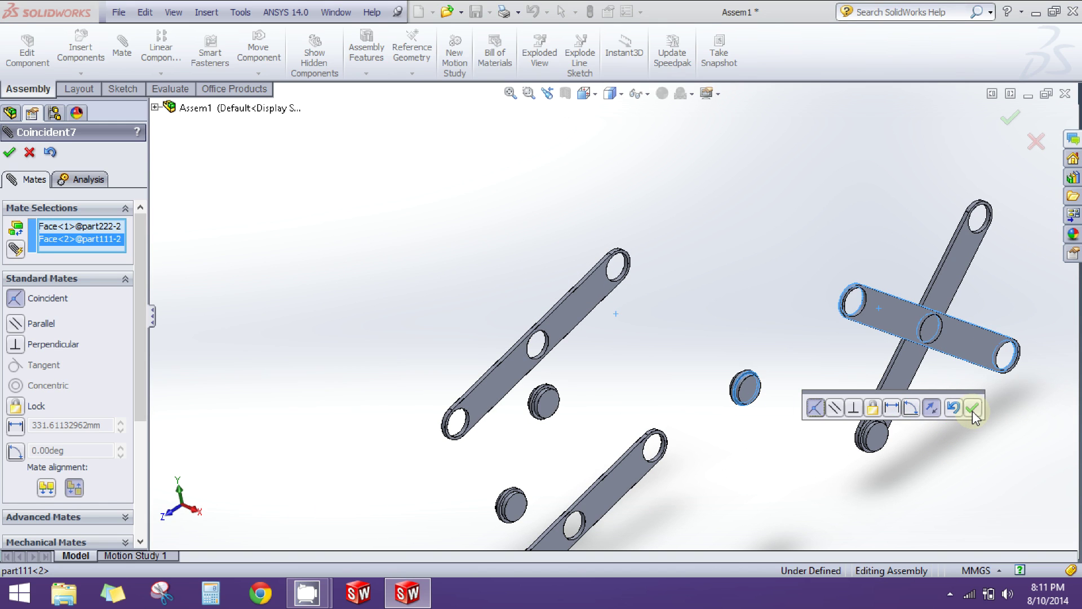
click(973, 411)
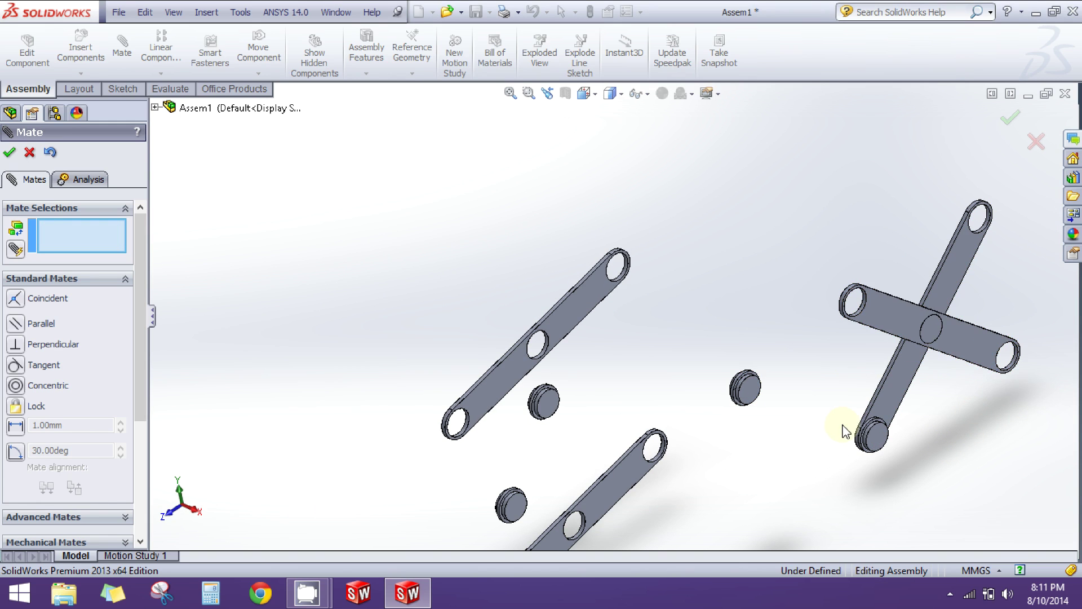
Add a concentric mate between the upper end hole edge of part222<2> and the boss edge of pin part111<2>
middle_drag(846, 432, 888, 447)
scroll(877, 302, down, 6)
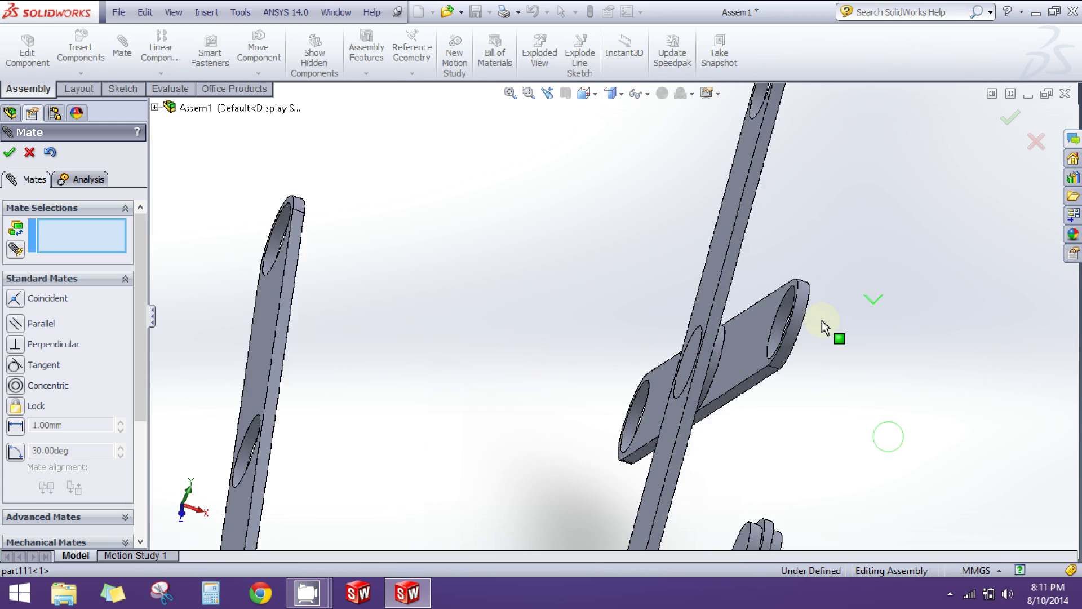
scroll(822, 323, down, 4)
click(756, 303)
scroll(812, 397, up, 6)
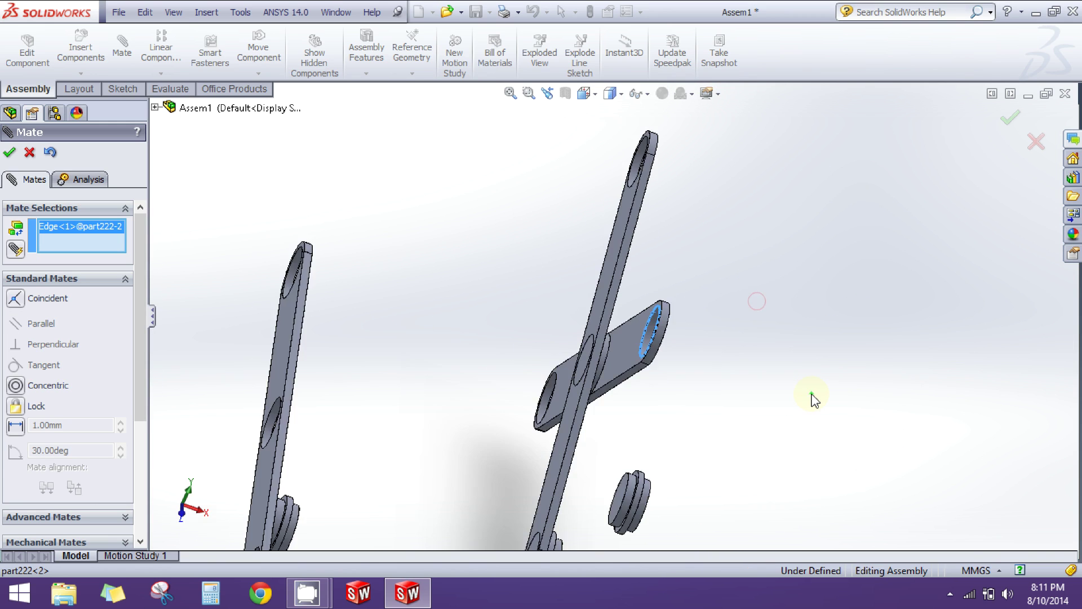
scroll(812, 397, up, 5)
middle_drag(715, 437, 679, 363)
scroll(642, 341, down, 5)
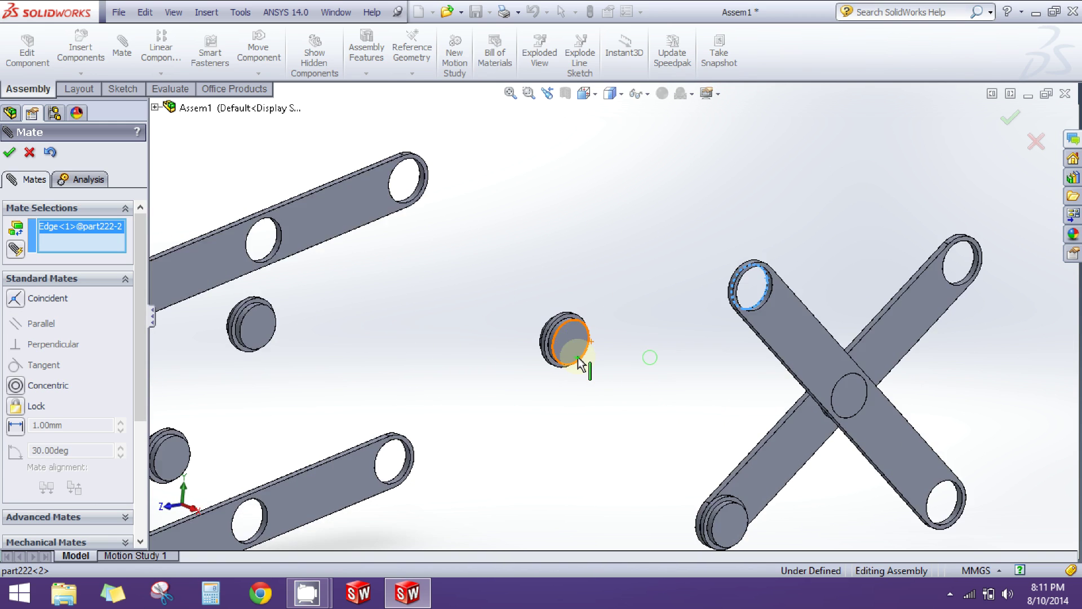
scroll(579, 363, down, 6)
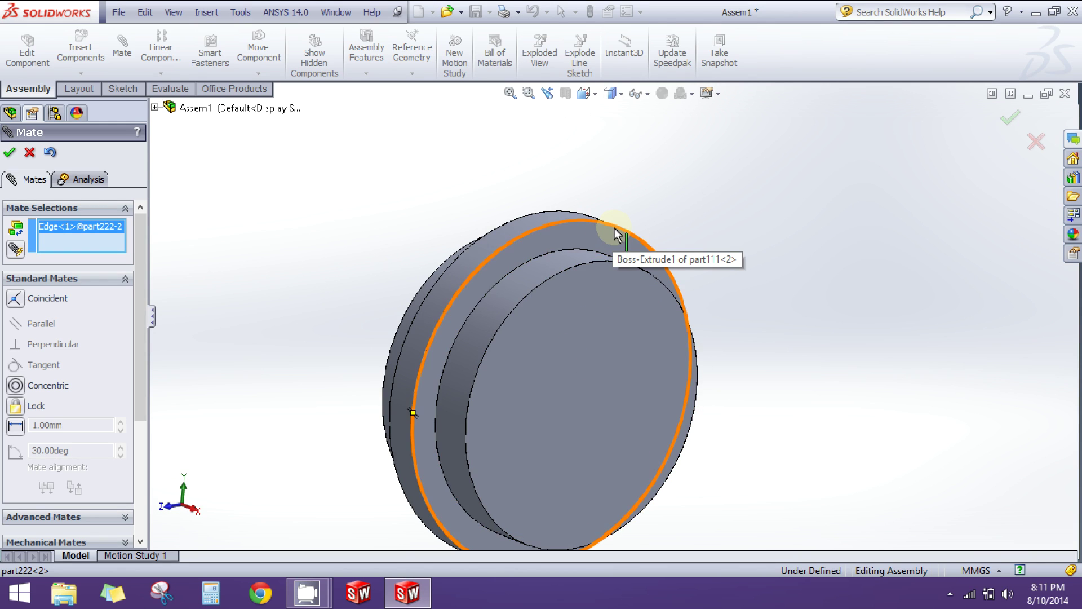
click(574, 249)
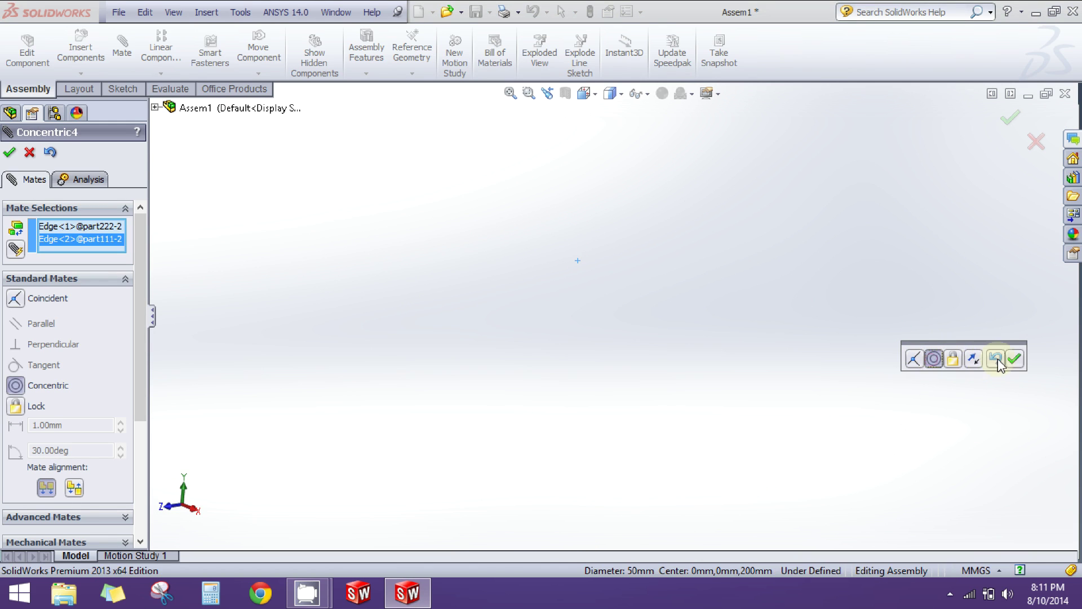
click(1015, 358)
Add a coincident mate between the front face of link part222<1> and the rear collar face of loose pin part111<3>
scroll(1033, 380, up, 5)
middle_drag(942, 390, 857, 362)
scroll(927, 354, up, 3)
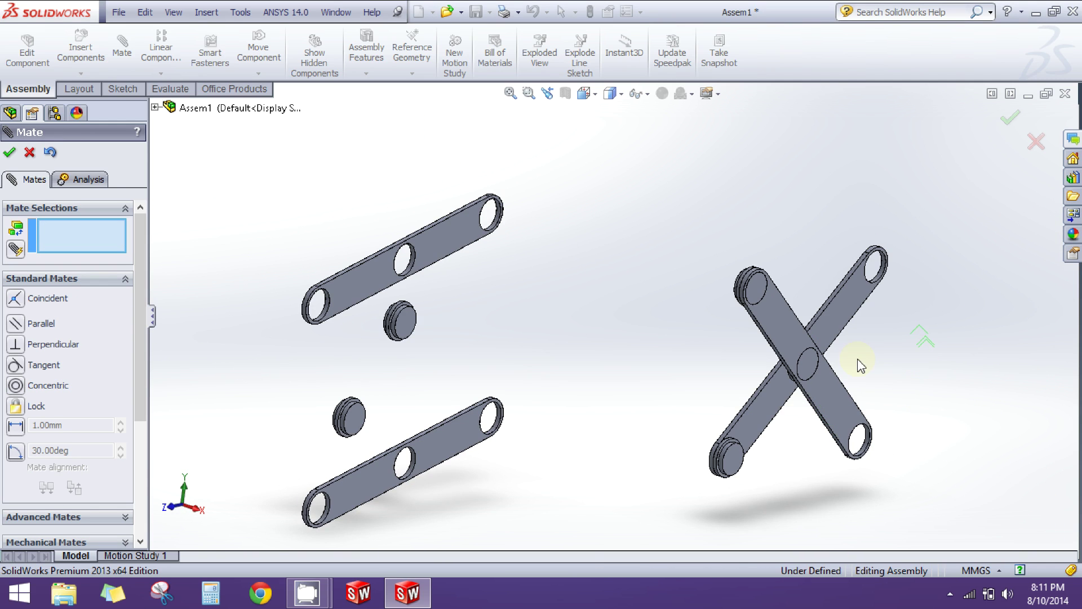
scroll(893, 360, down, 2)
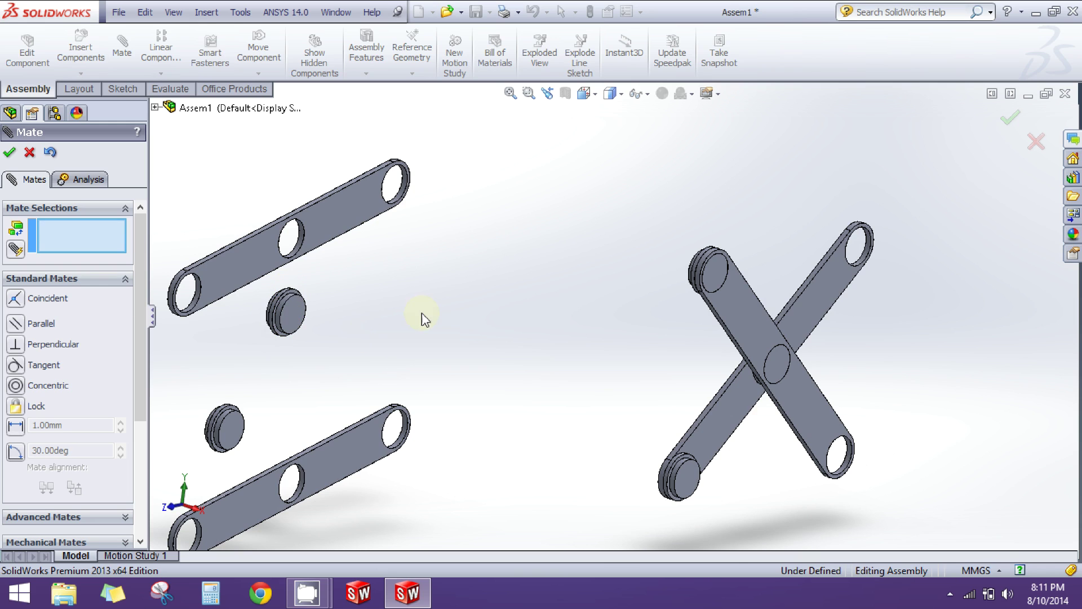
mouse_move(538, 345)
middle_down()
mouse_move(560, 372)
mouse_move(544, 364)
middle_up()
click(799, 252)
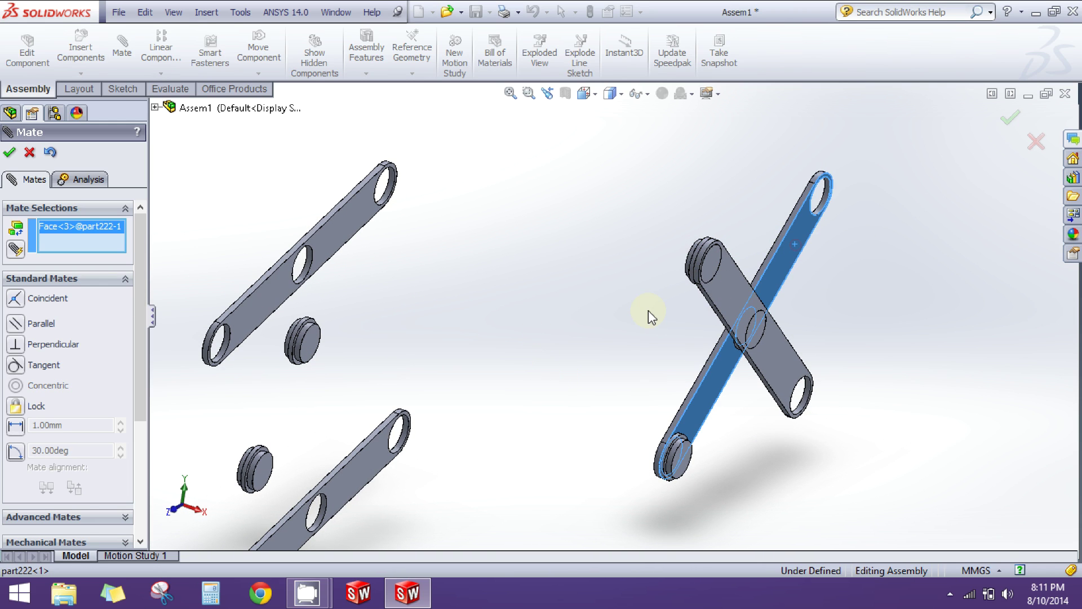
mouse_move(500, 333)
middle_down()
mouse_move(541, 346)
mouse_move(545, 314)
mouse_move(513, 340)
middle_up()
scroll(499, 355, down, 10)
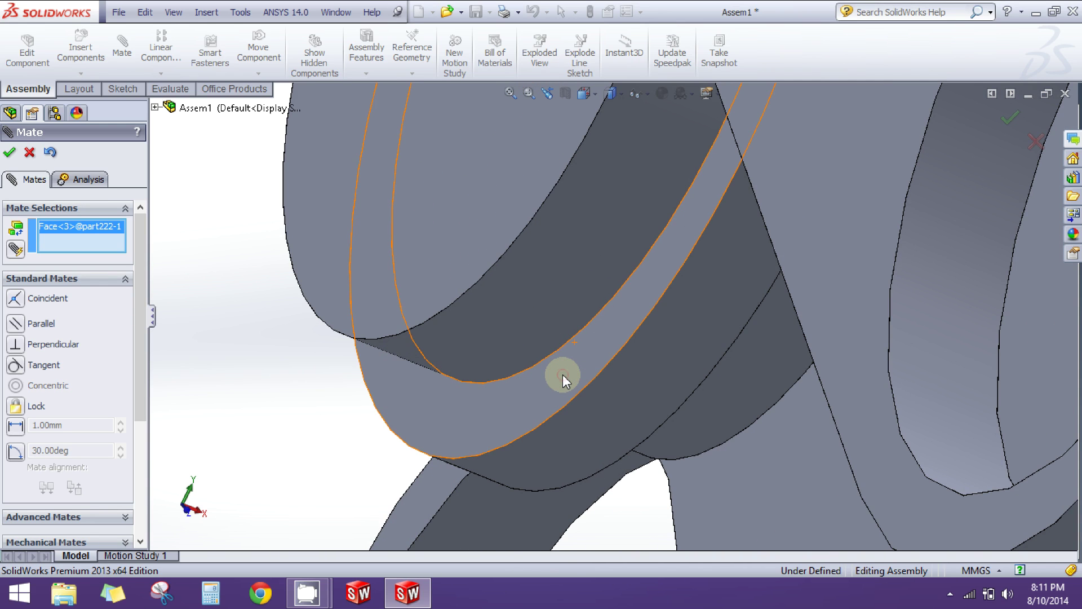
click(457, 404)
scroll(763, 376, up, 10)
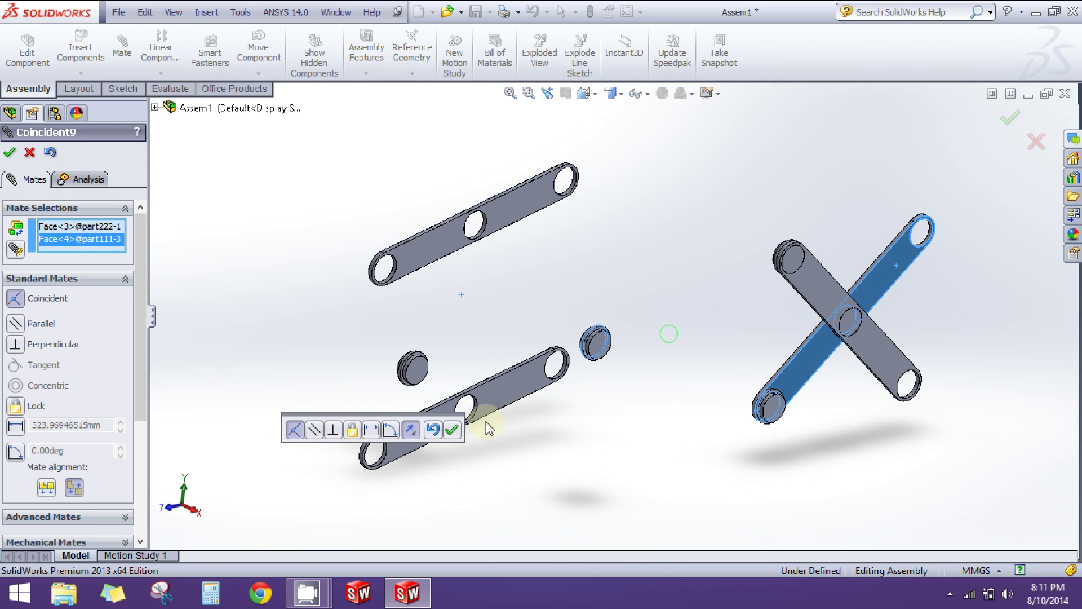
click(451, 430)
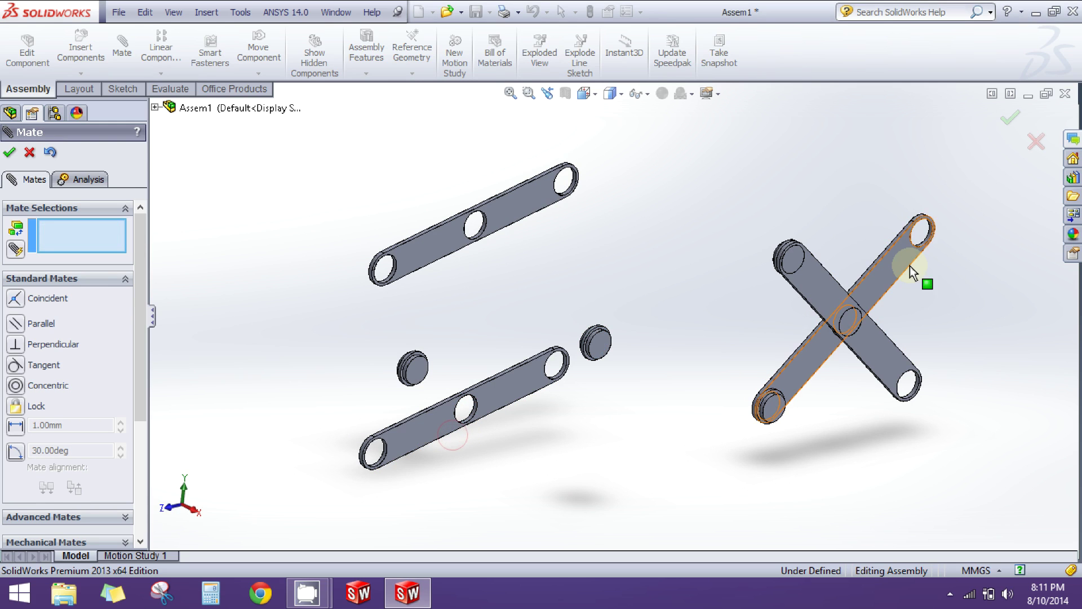
Add a coincident mate between the rear boss edge of pin part111<3> and the upper end hole edge of link part222<1>
middle_drag(910, 265, 840, 340)
scroll(793, 468, down, 10)
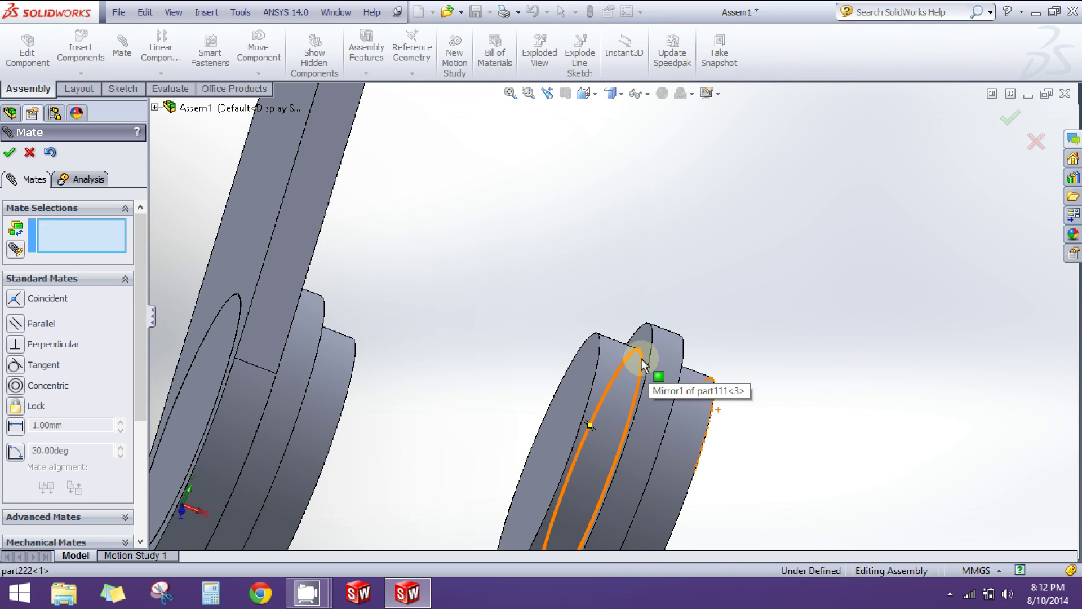
click(642, 359)
scroll(699, 315, up, 10)
middle_drag(709, 273, 704, 206)
scroll(692, 168, down, 5)
scroll(692, 168, down, 3)
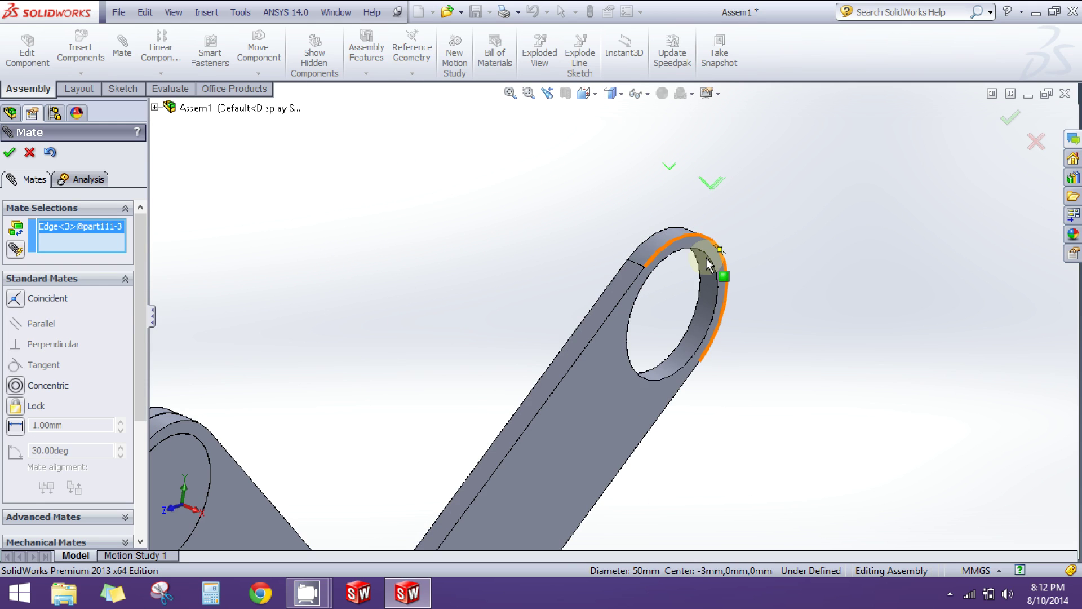
click(713, 270)
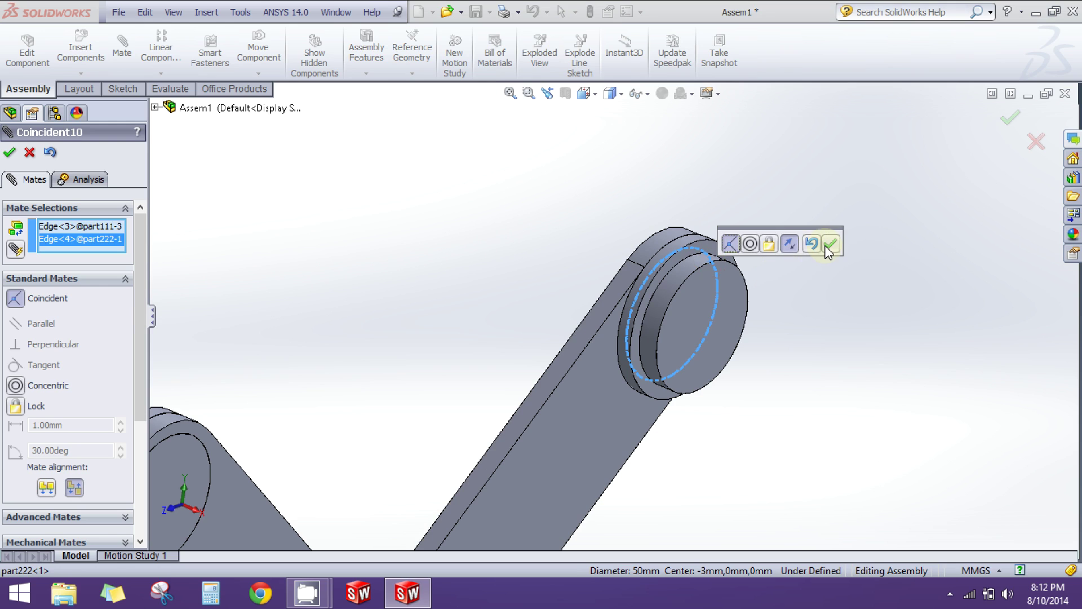
click(828, 248)
Add a coincident mate between the front face of link part222<4> and the rear collar face of pin part111<2>
scroll(828, 316, up, 8)
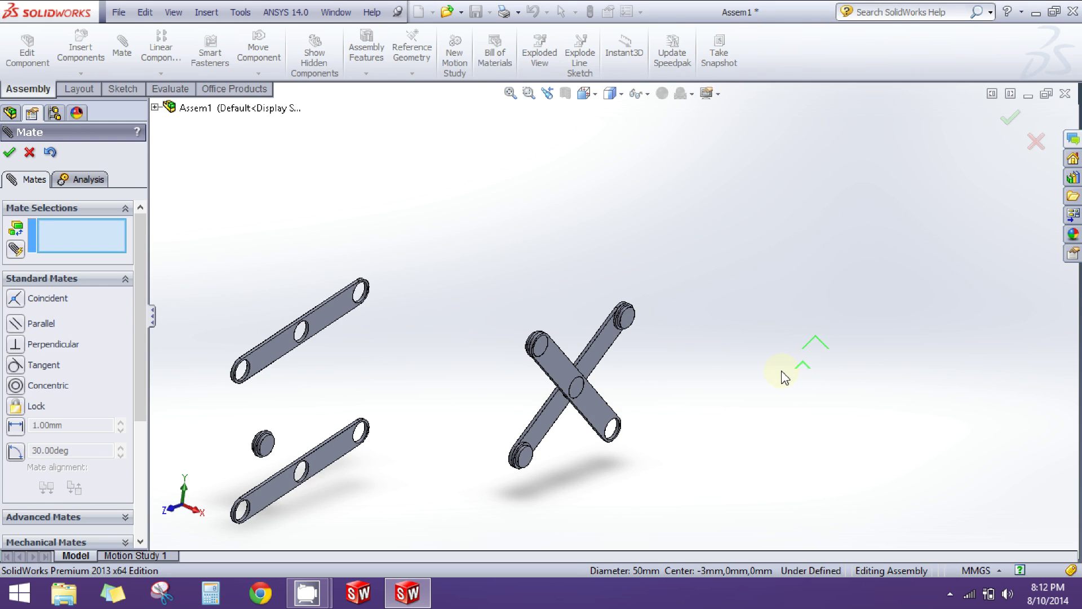
middle_drag(782, 378, 733, 341)
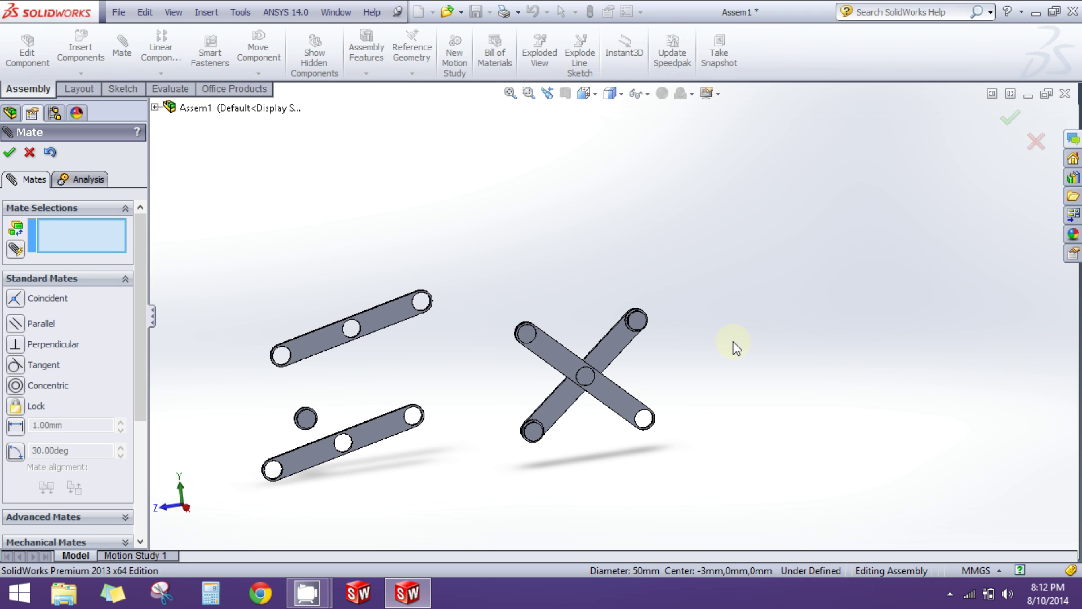
scroll(622, 378, down, 2)
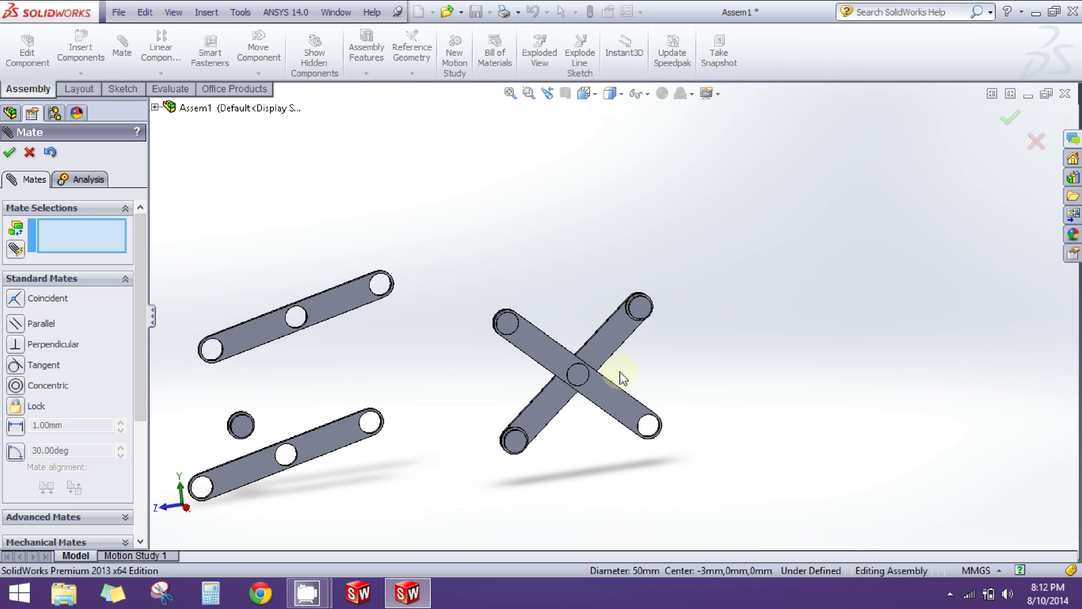
middle_drag(525, 401, 570, 387)
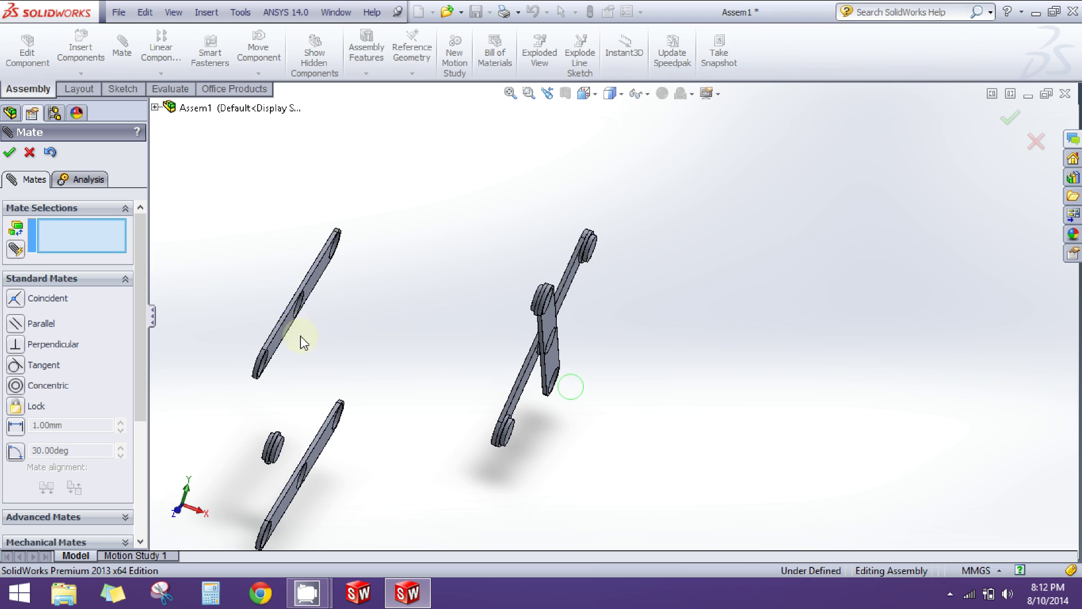
scroll(304, 342, down, 5)
click(391, 350)
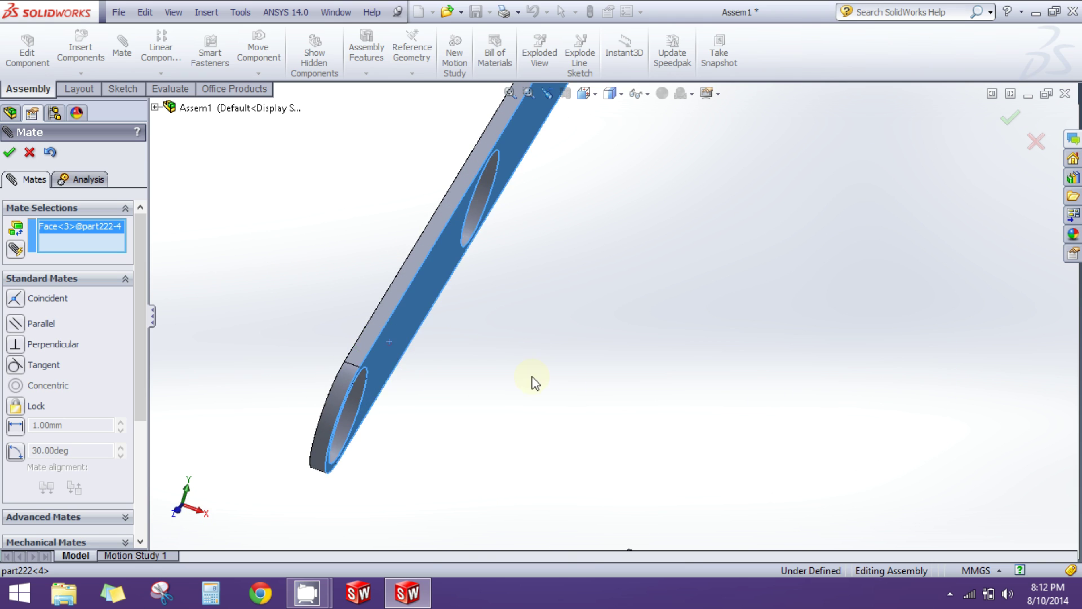
scroll(614, 380, up, 5)
middle_drag(614, 379, 654, 378)
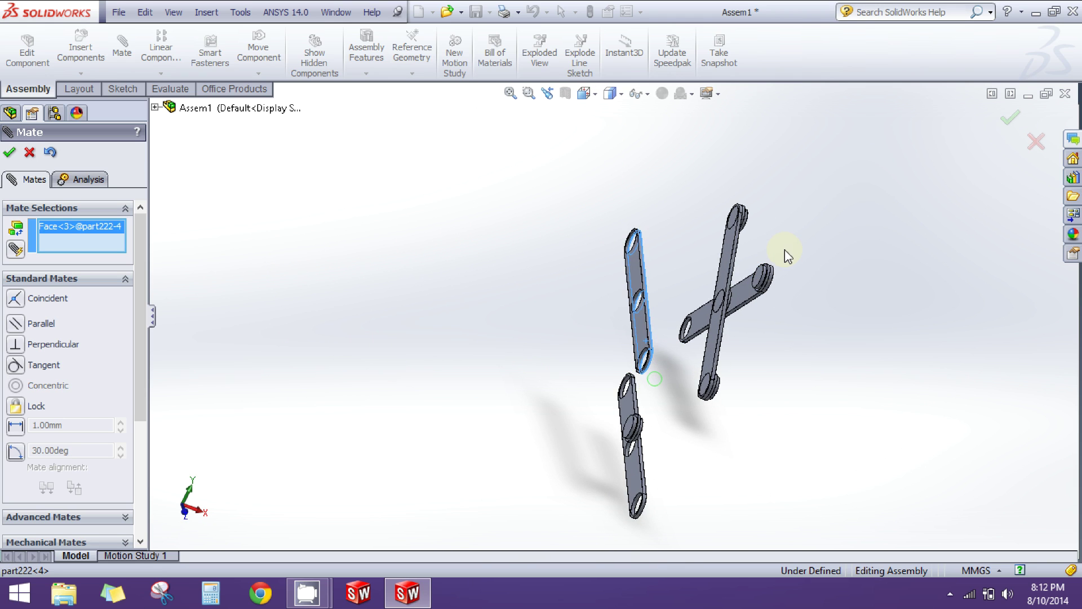
scroll(719, 288, down, 8)
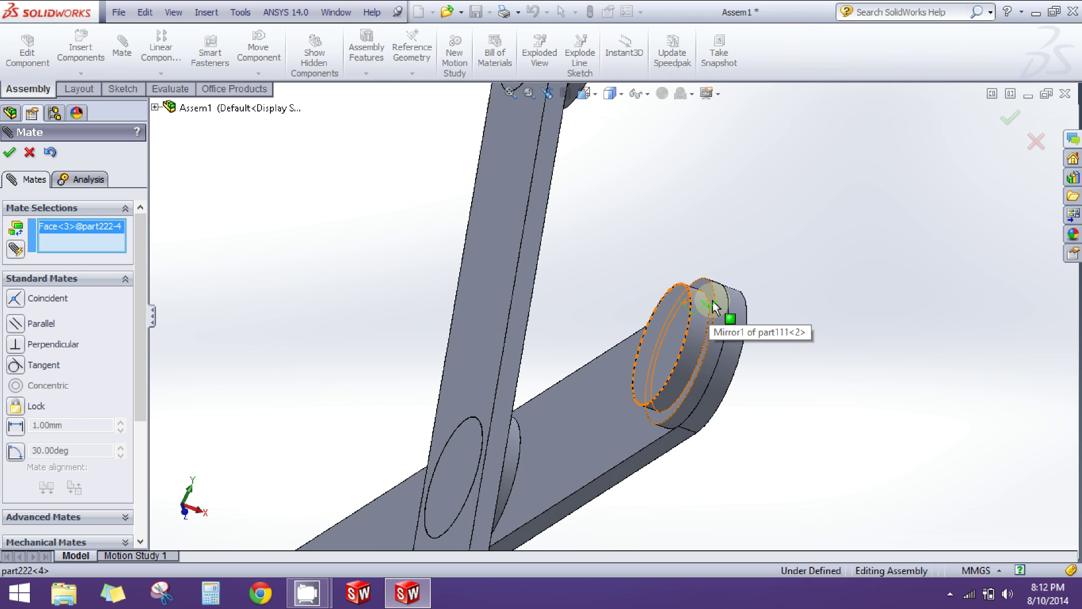
scroll(713, 307, down, 4)
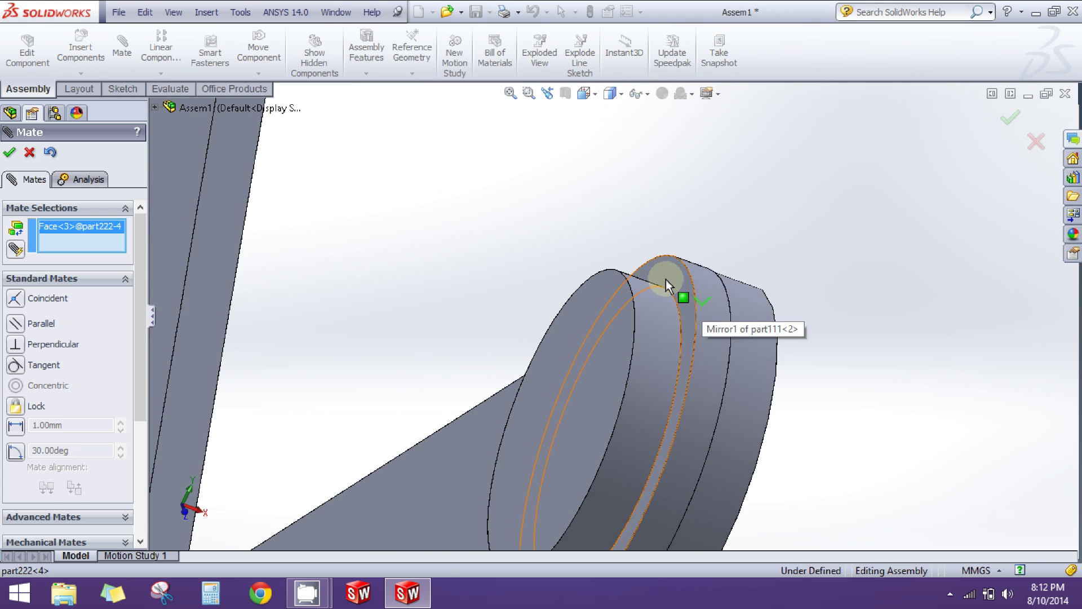
click(666, 280)
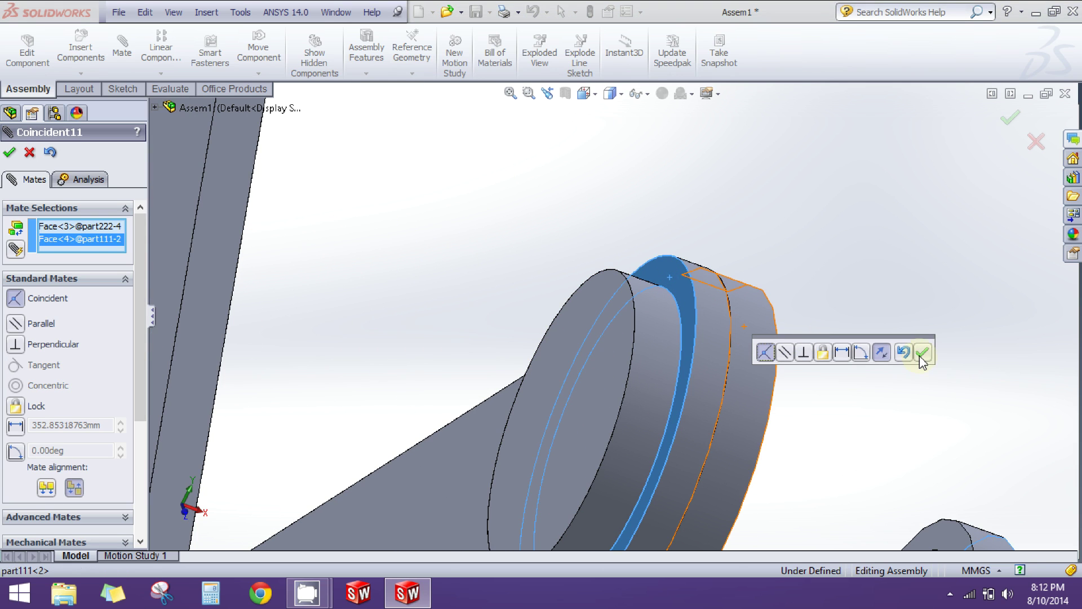
click(922, 353)
Add a concentric mate between the end hole edge of link part222<4> nearest the cross and the rear boss edge of pin part111<2>
scroll(918, 357, up, 10)
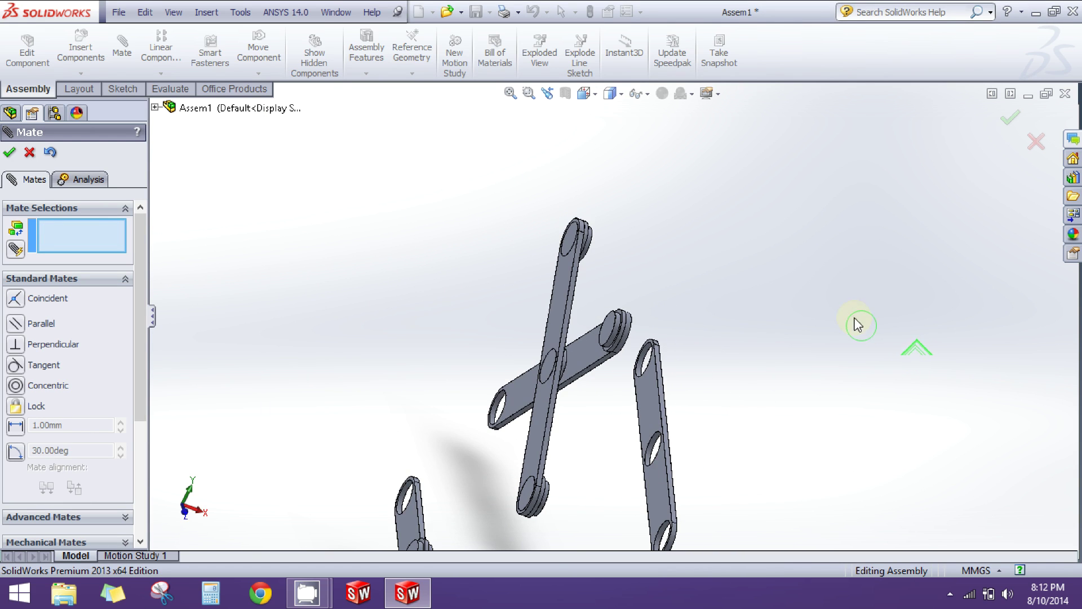
middle_drag(858, 325, 794, 367)
scroll(715, 406, down, 6)
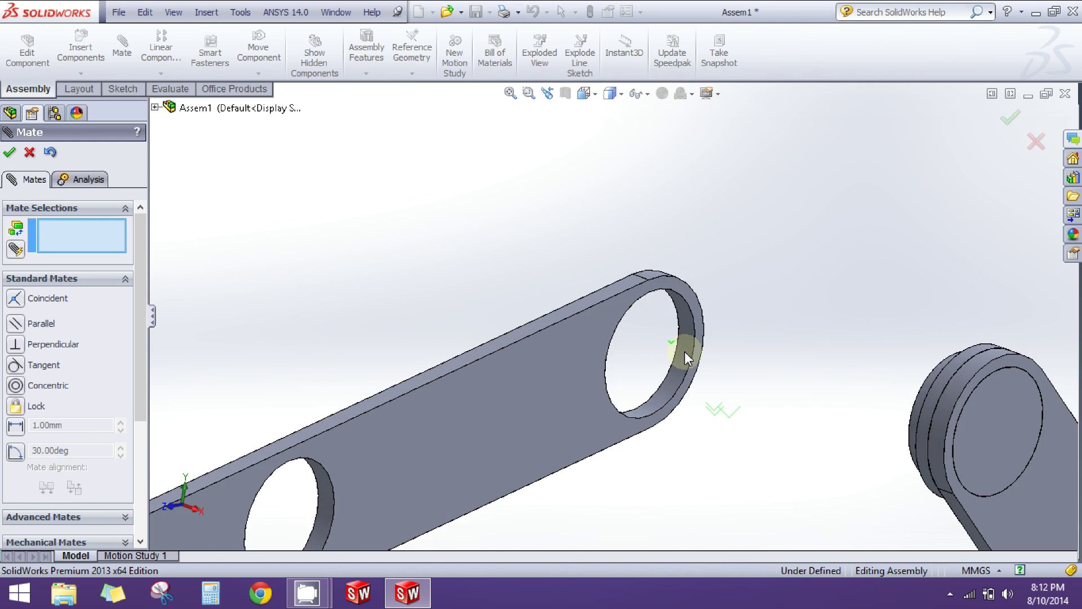
click(698, 364)
scroll(797, 357, up, 5)
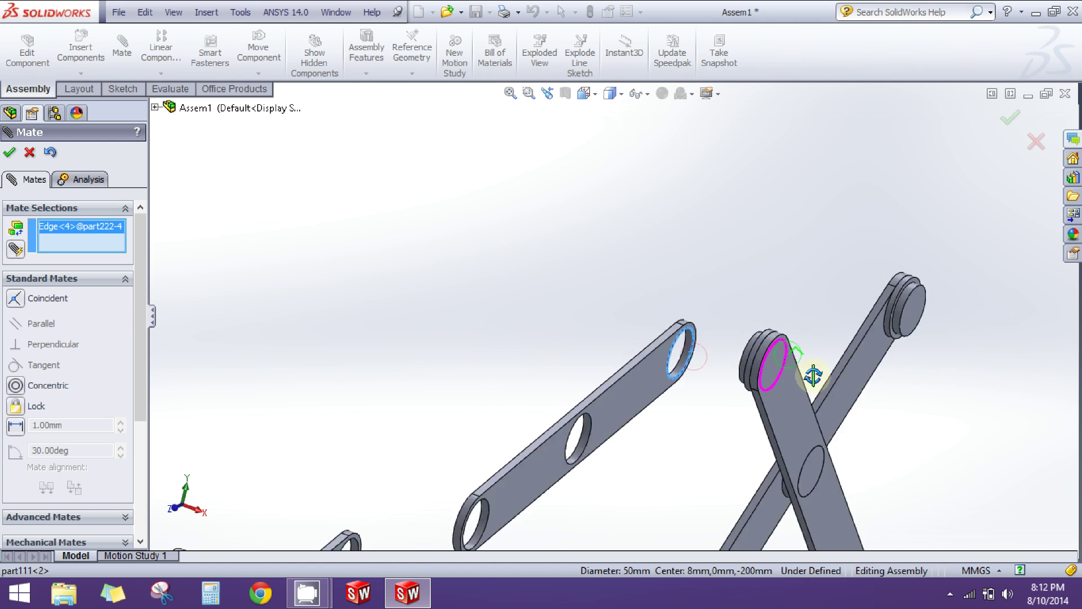
mouse_move(800, 360)
middle_down()
mouse_move(831, 374)
mouse_move(816, 373)
middle_up()
scroll(816, 373, down, 6)
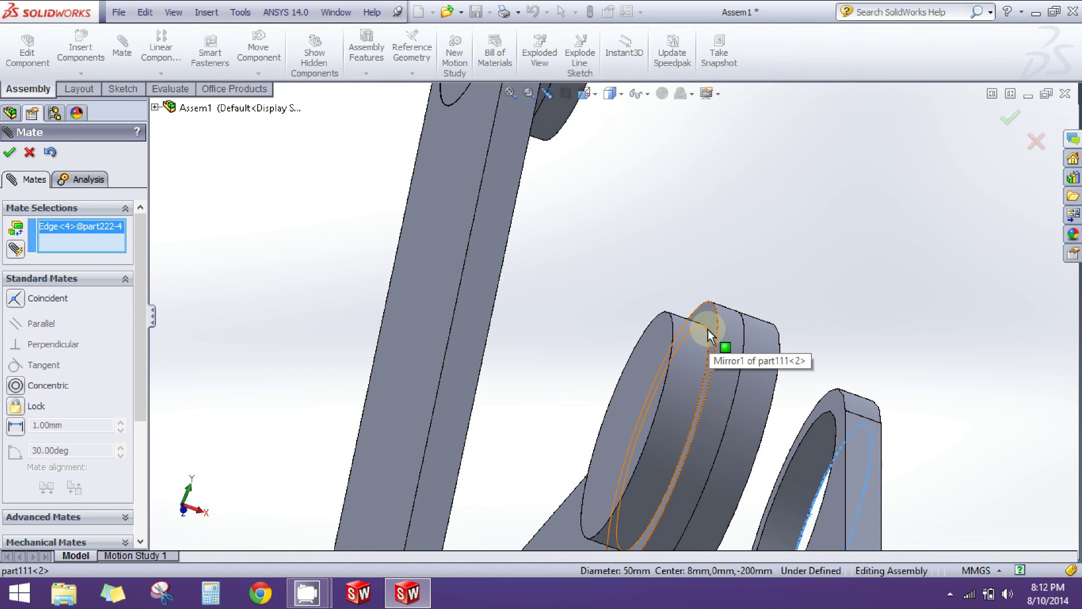
scroll(660, 355, down, 3)
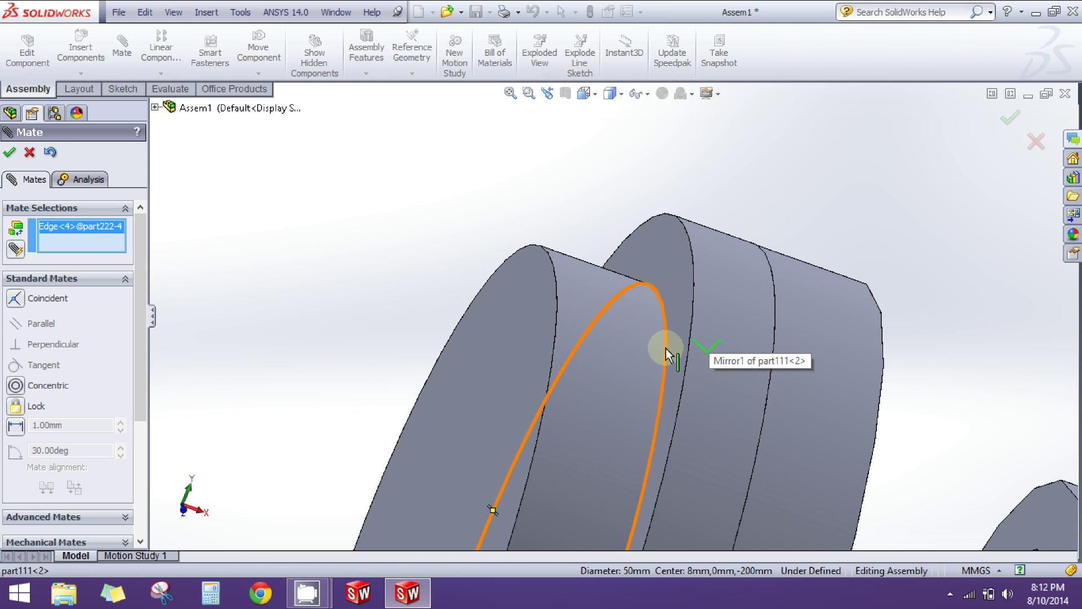
click(665, 354)
scroll(679, 358, up, 5)
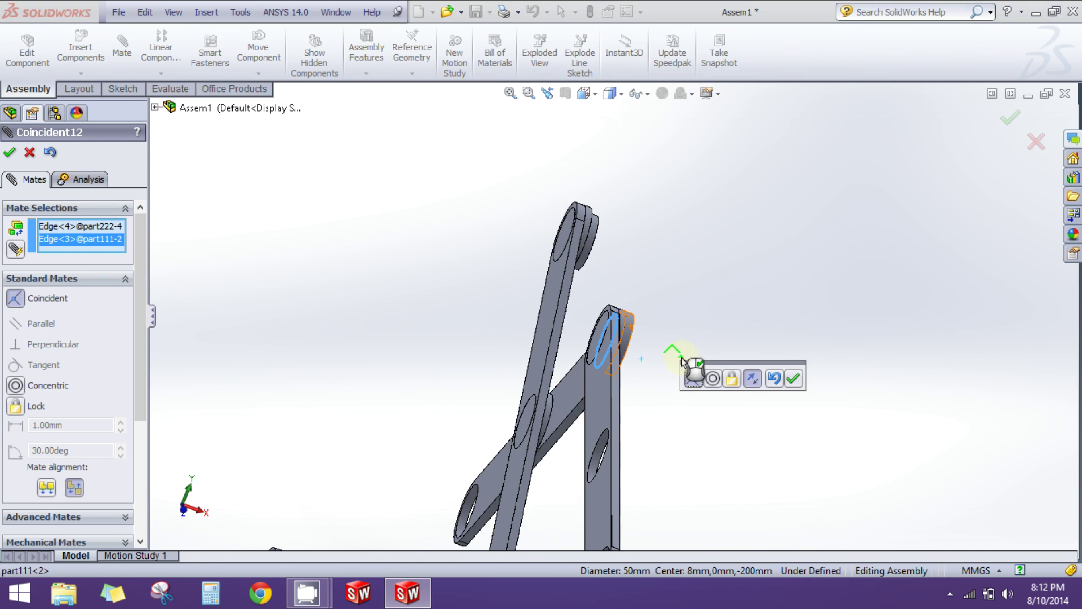
click(713, 379)
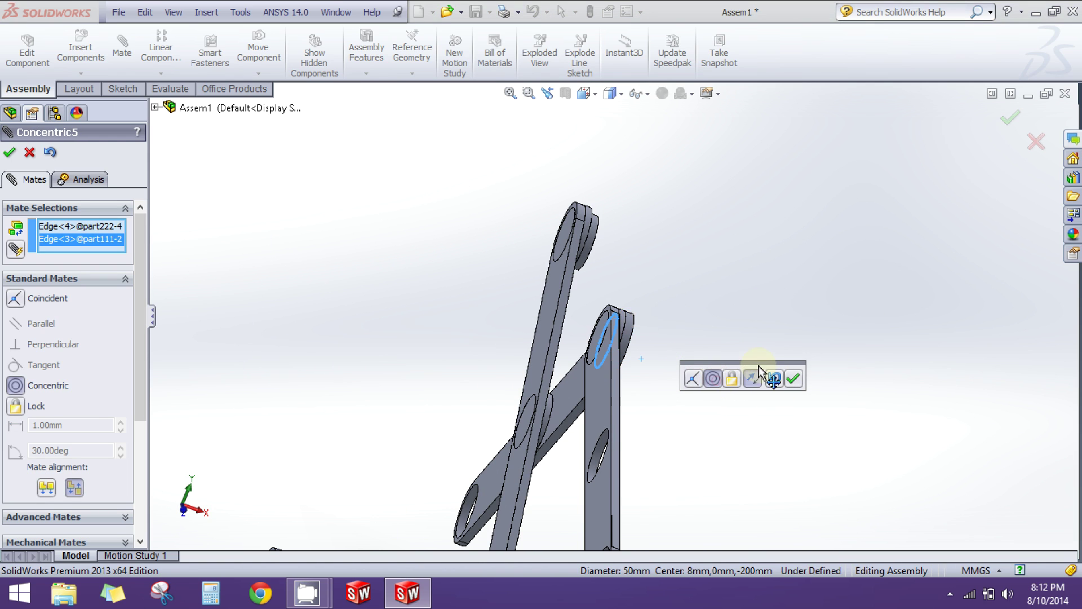
click(793, 379)
Add a coincident mate between the front collar face of pin part111<3> and the rear face of link part222<3>
middle_drag(780, 430, 649, 379)
scroll(894, 452, up, 3)
scroll(764, 363, down, 1)
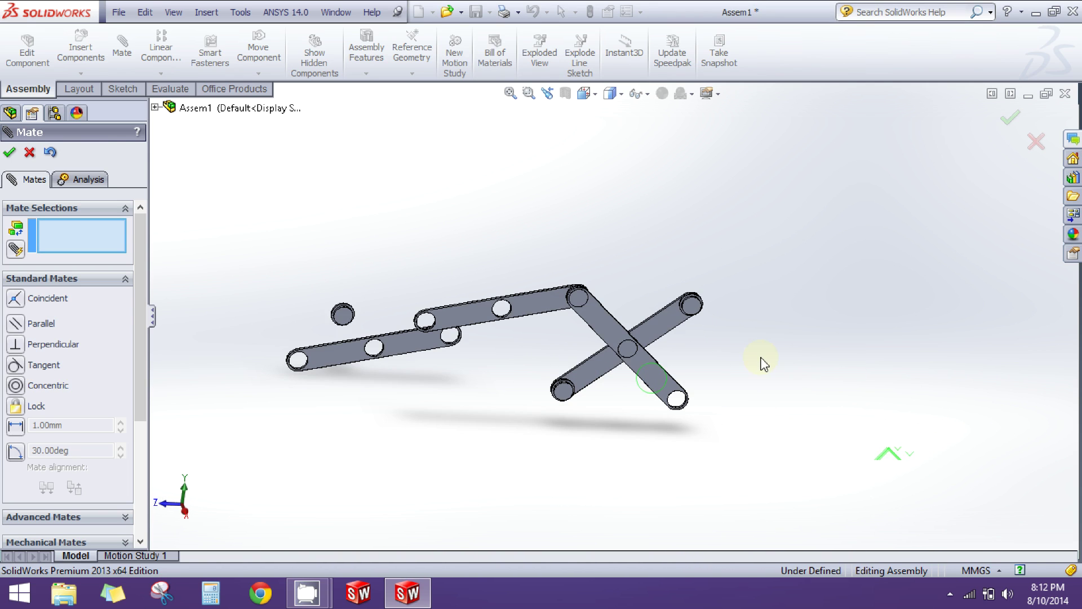
scroll(764, 363, down, 1)
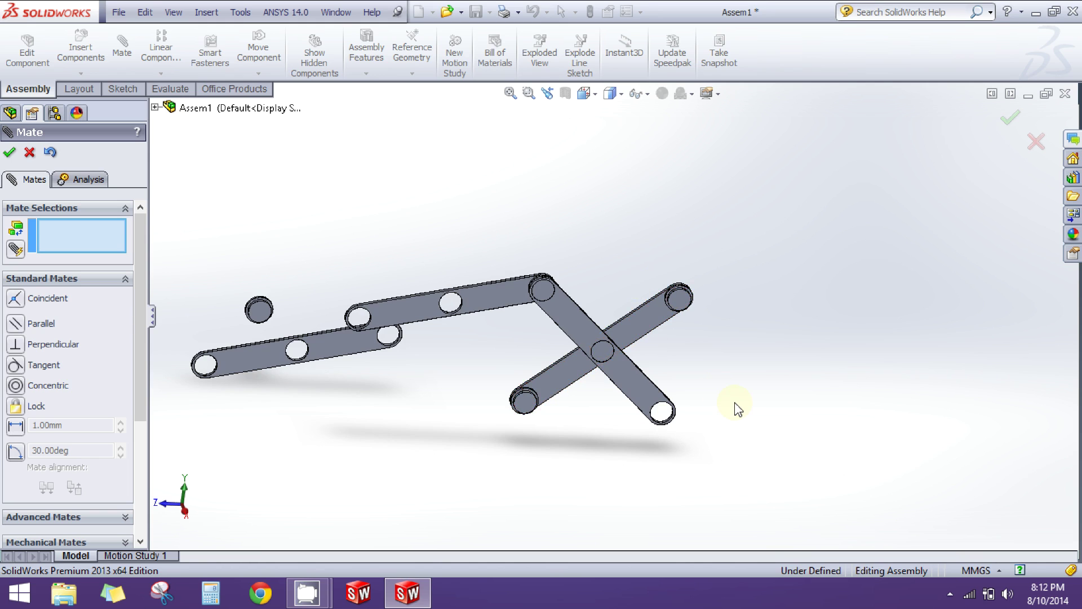
middle_drag(737, 408, 794, 502)
scroll(634, 254, down, 6)
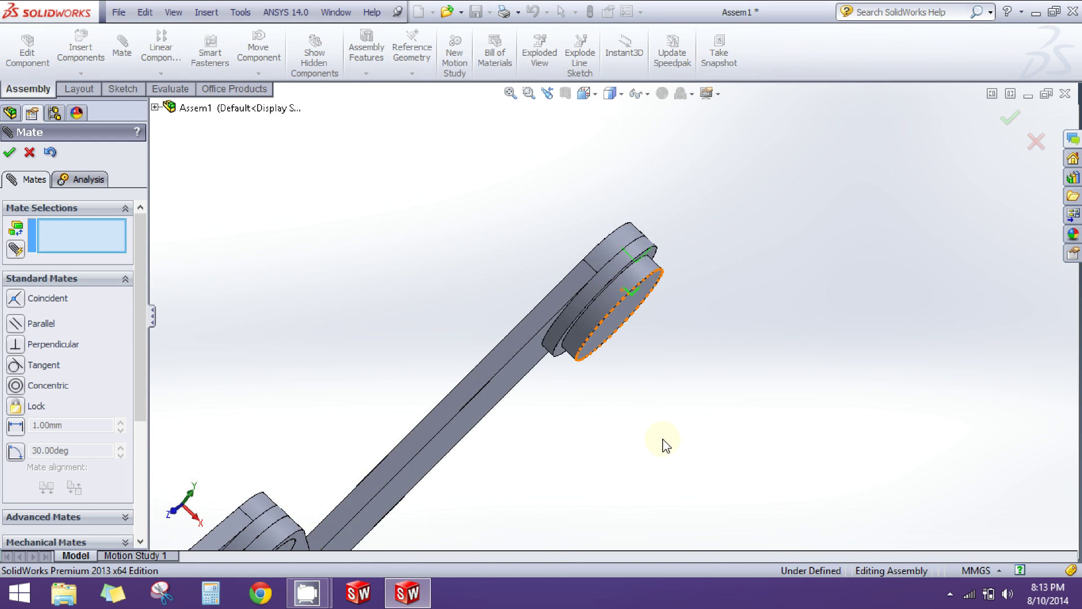
middle_drag(662, 445, 649, 410)
scroll(654, 415, down, 4)
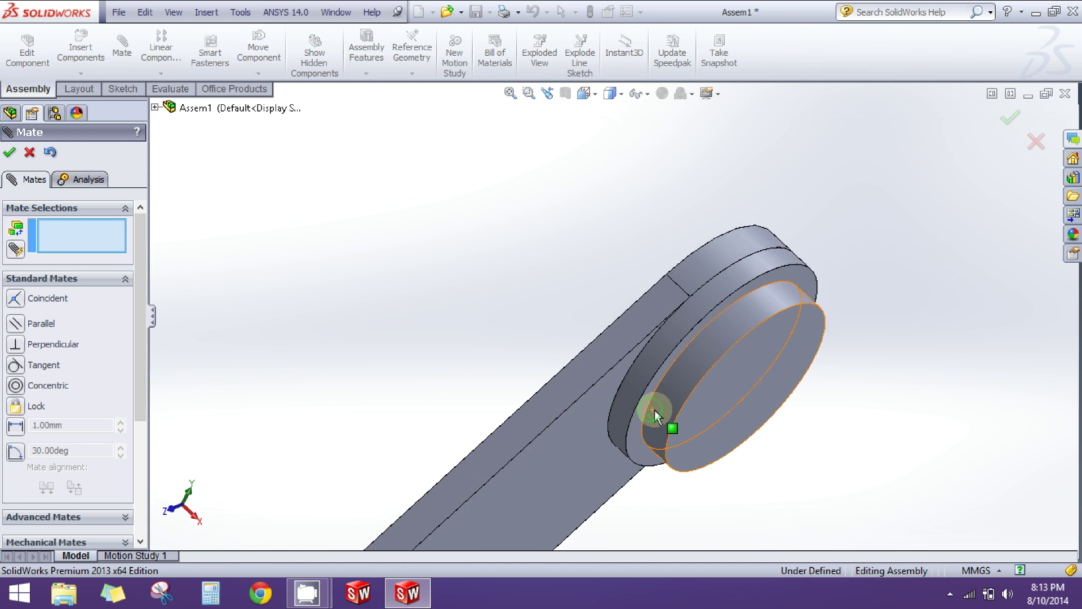
click(617, 427)
scroll(676, 460, up, 5)
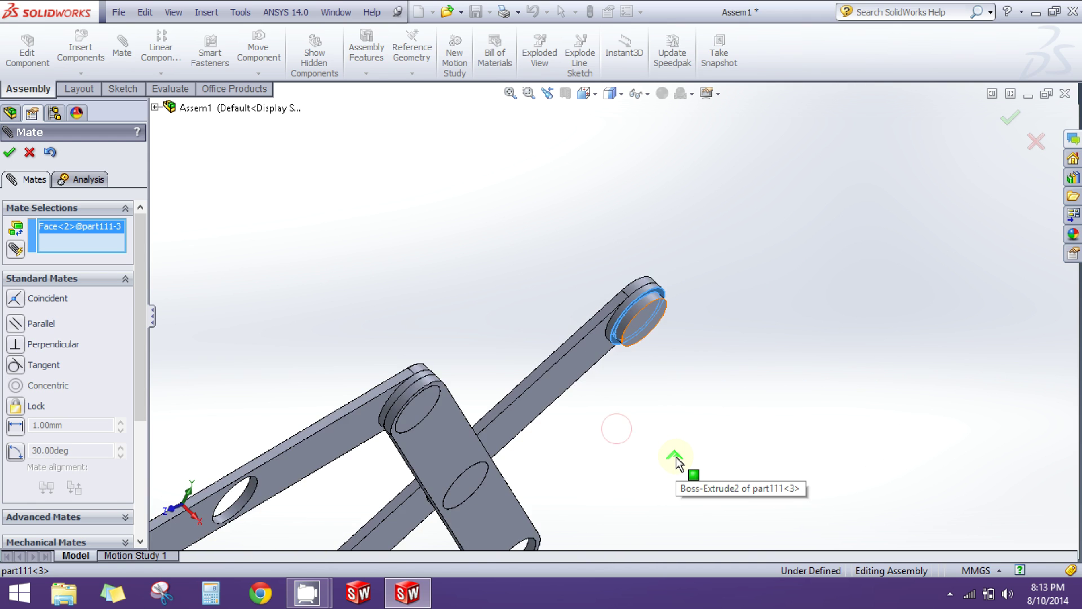
middle_drag(674, 442, 631, 392)
scroll(631, 392, up, 6)
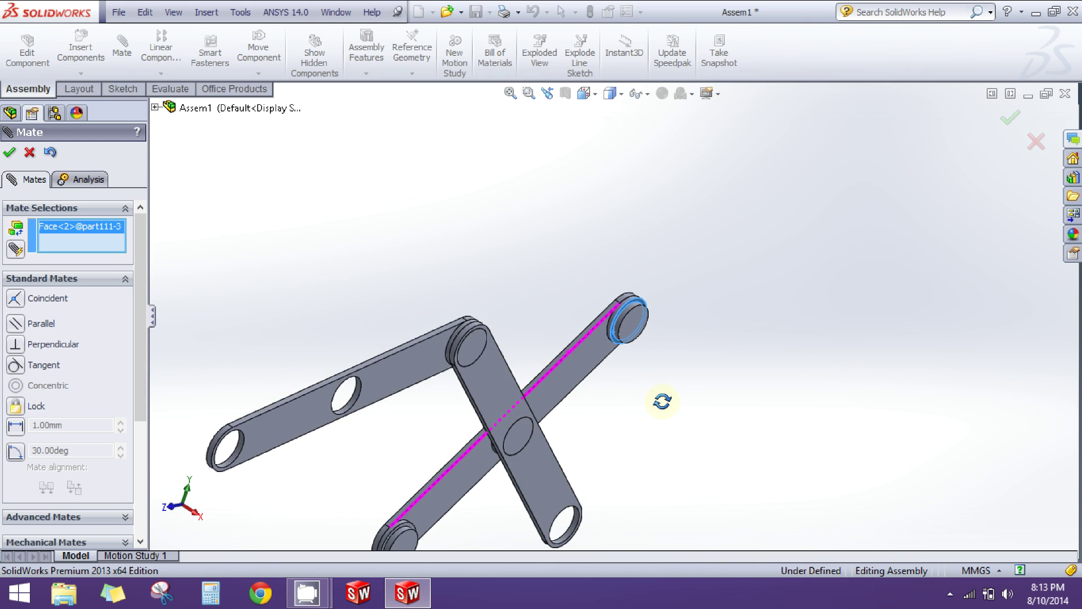
scroll(459, 401, down, 1)
scroll(435, 405, down, 3)
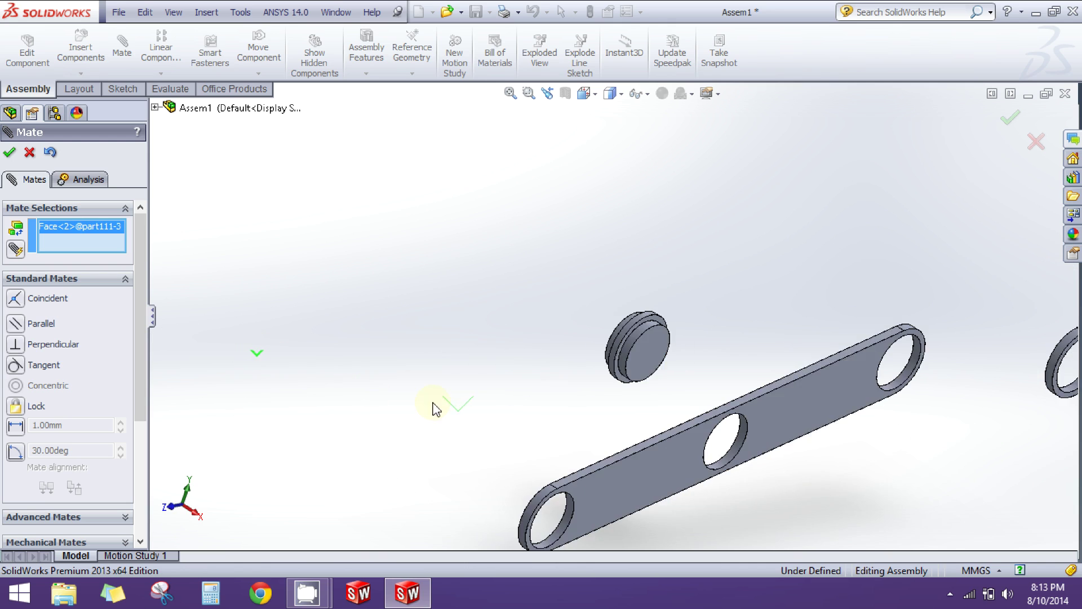
scroll(645, 447, up, 2)
middle_drag(645, 447, 721, 490)
scroll(715, 417, down, 4)
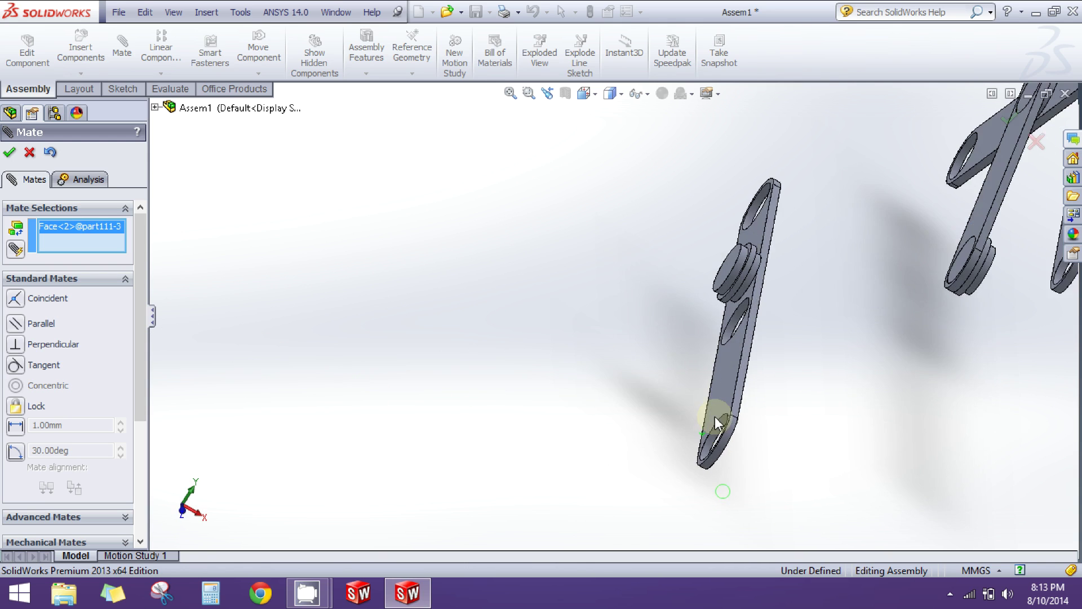
click(705, 368)
scroll(907, 361, up, 5)
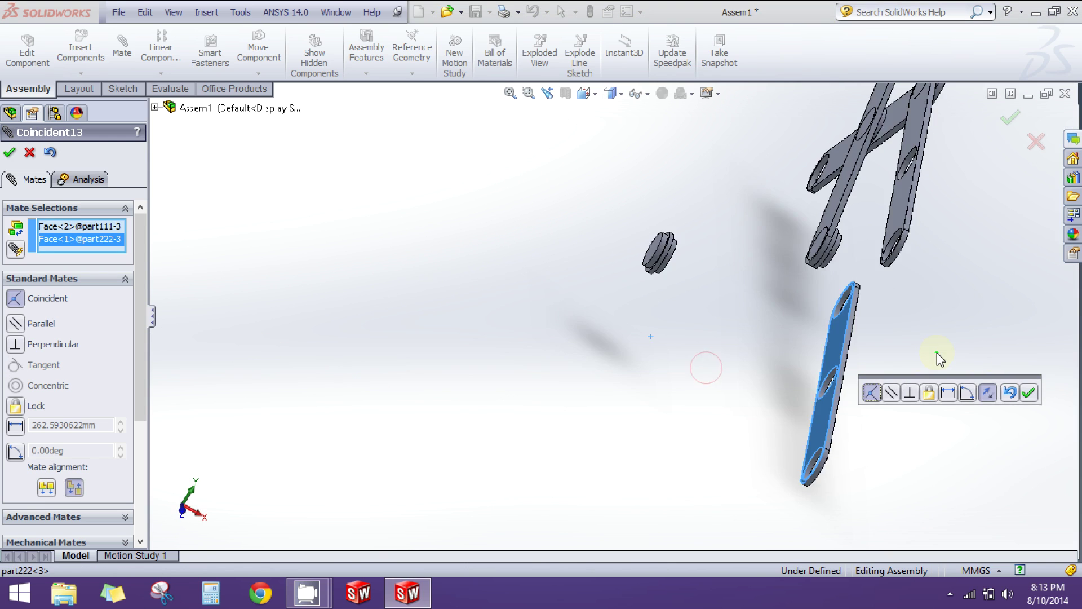
click(1029, 392)
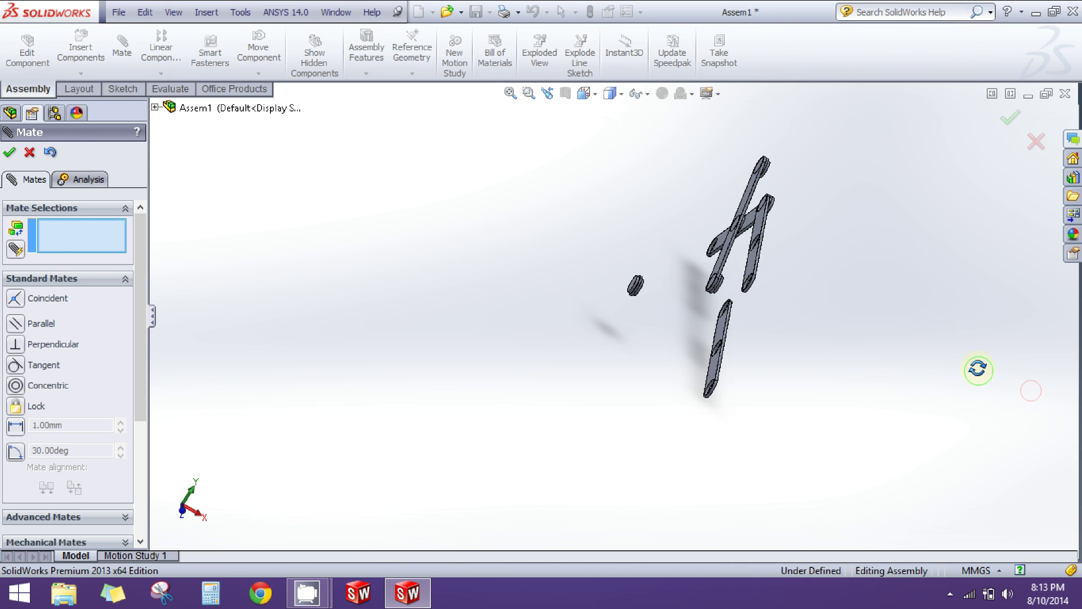
Add a coincident mate between the front boss edge of pin part111<3> and the end hole edge of link part222<3>
middle_drag(978, 369, 893, 304)
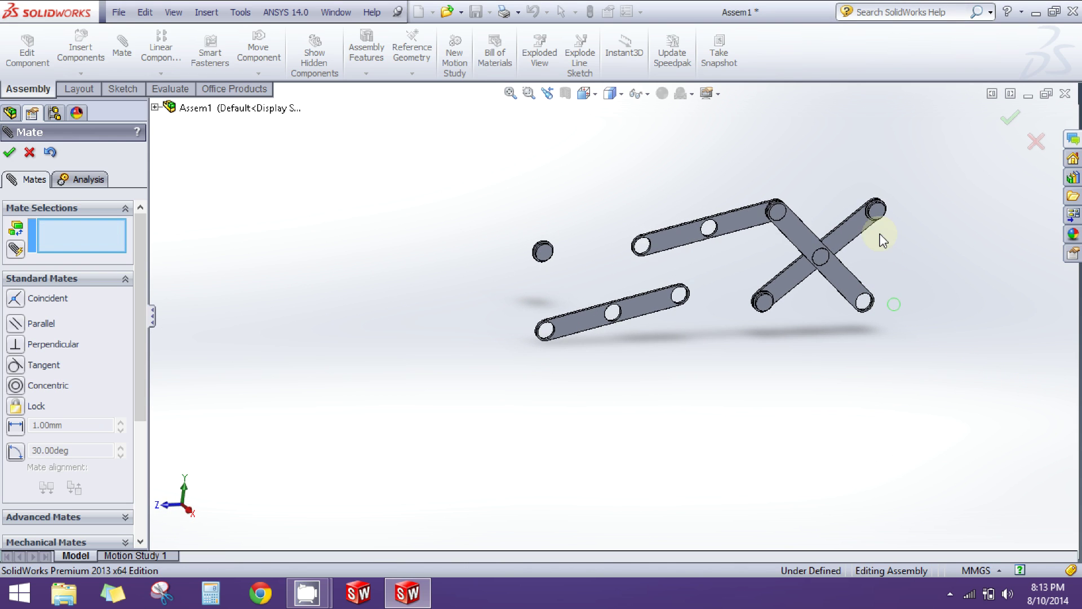
scroll(882, 239, down, 6)
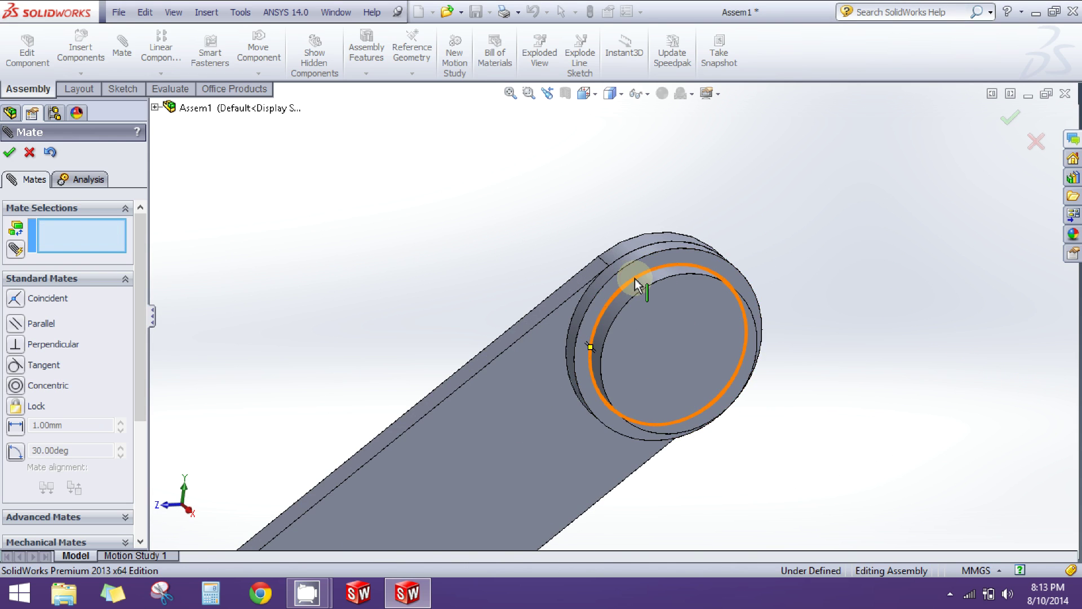
click(635, 284)
scroll(652, 379, up, 6)
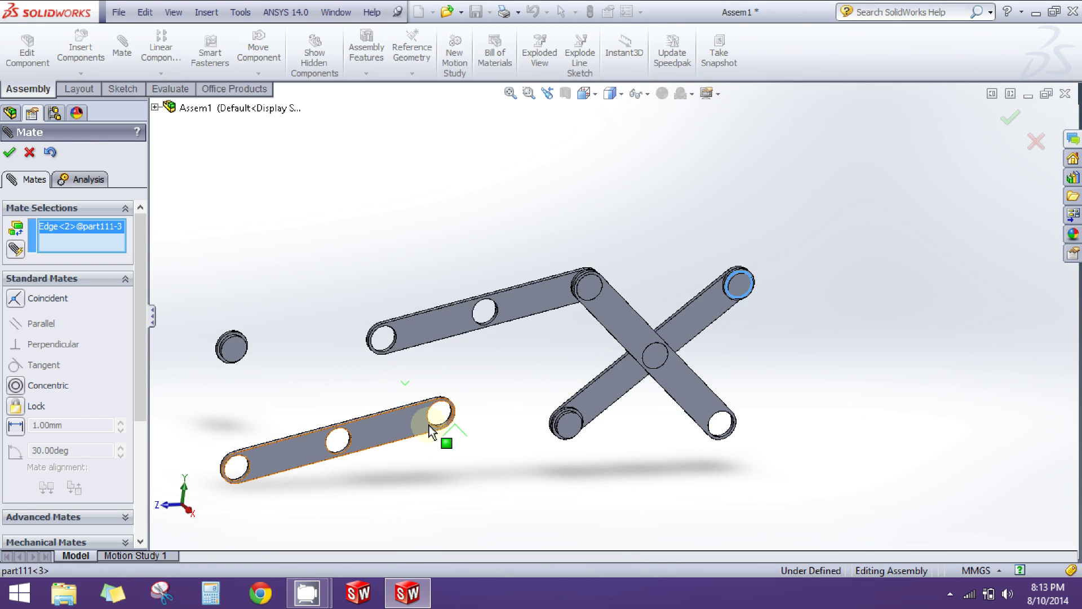
scroll(434, 430, down, 4)
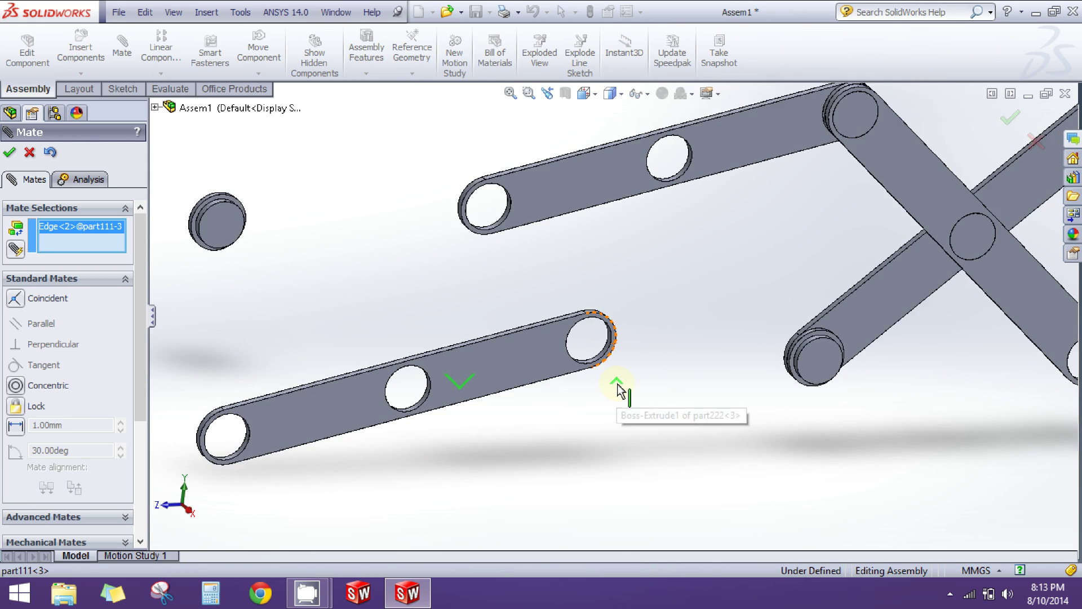
scroll(619, 389, up, 5)
middle_drag(643, 387, 730, 482)
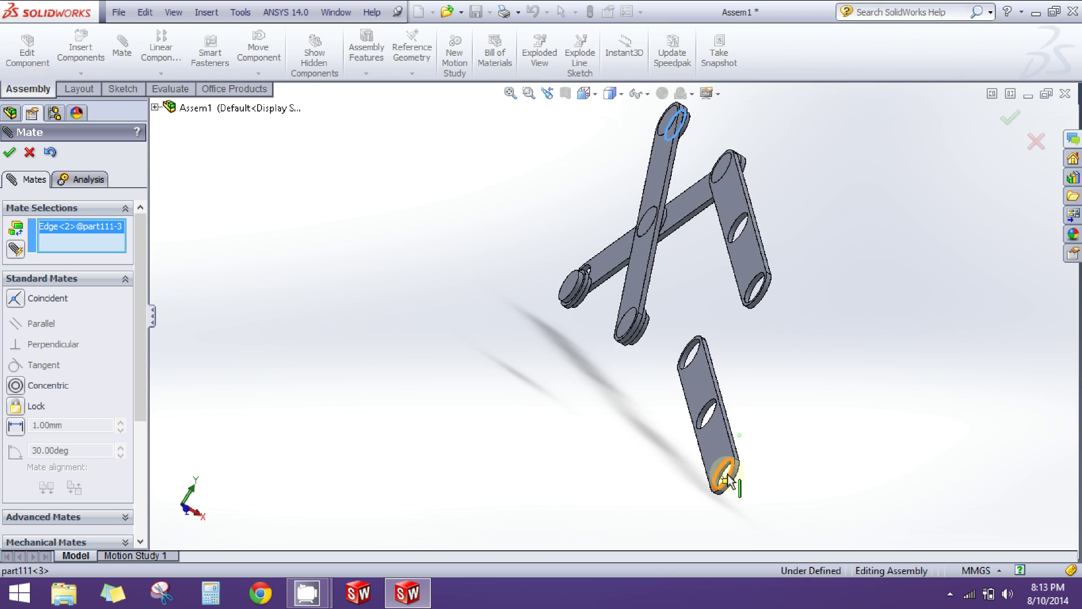
scroll(730, 482, down, 5)
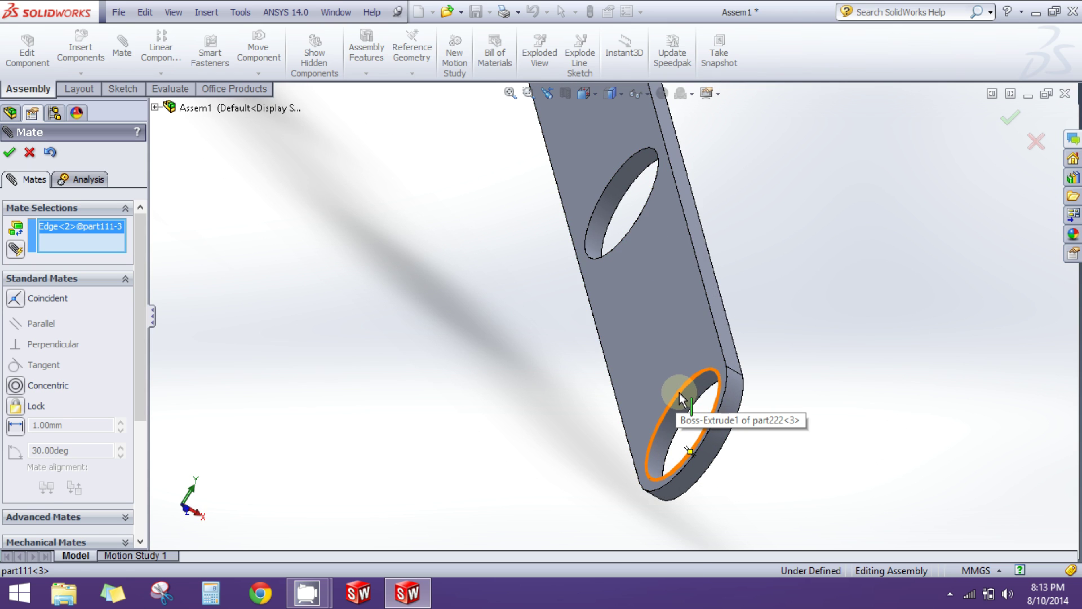
click(680, 394)
scroll(684, 394, up, 10)
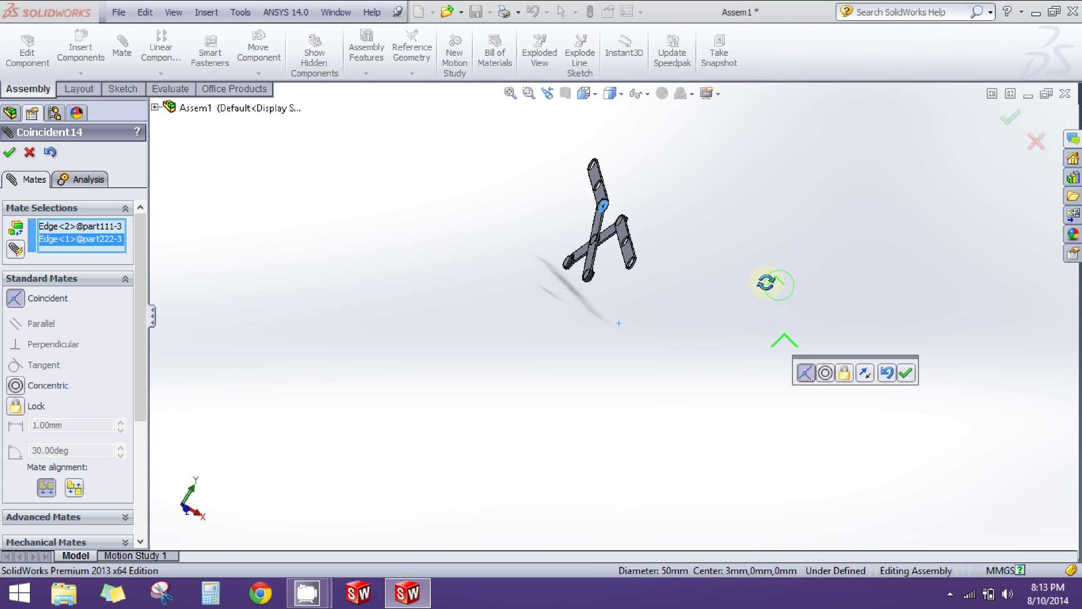
middle_drag(766, 282, 683, 256)
click(907, 375)
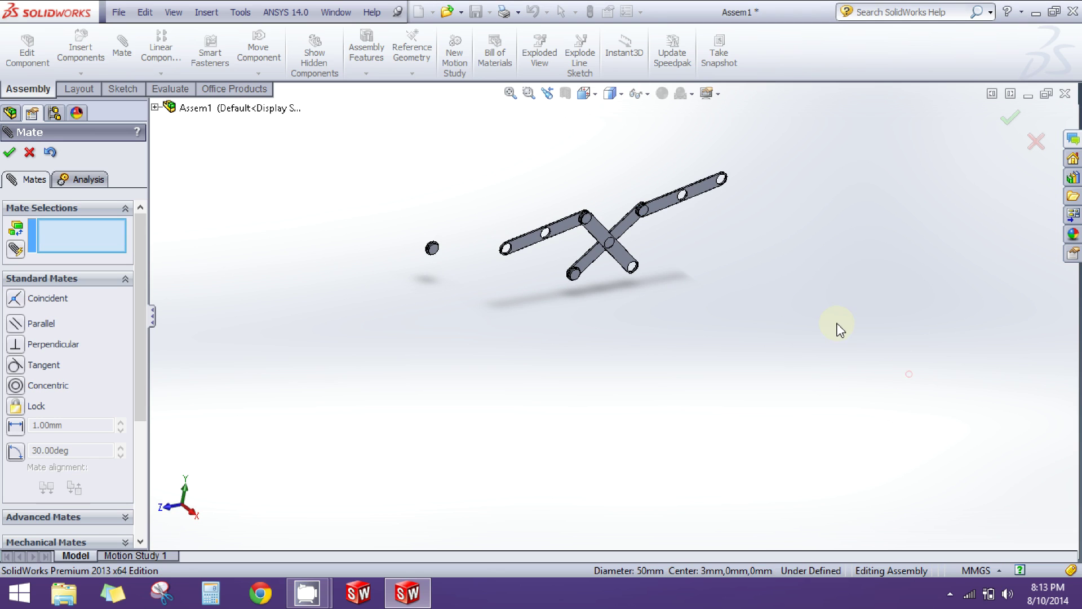
Add a coincident mate between the front face of link part222<4> and the rear collar face of pin part111<5>
scroll(669, 214, down, 2)
scroll(563, 239, down, 1)
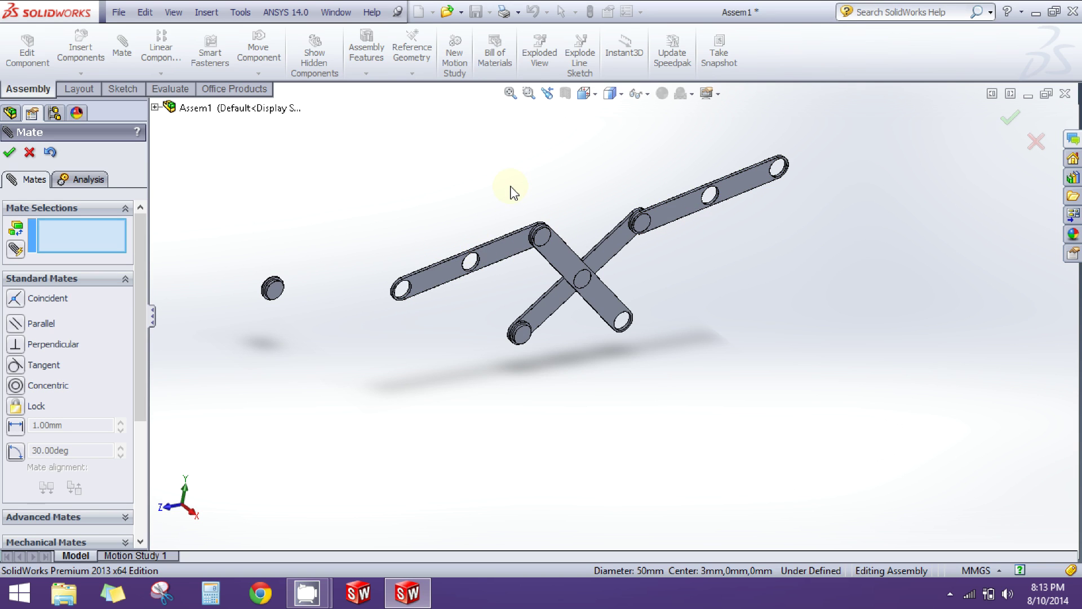
middle_drag(512, 192, 583, 402)
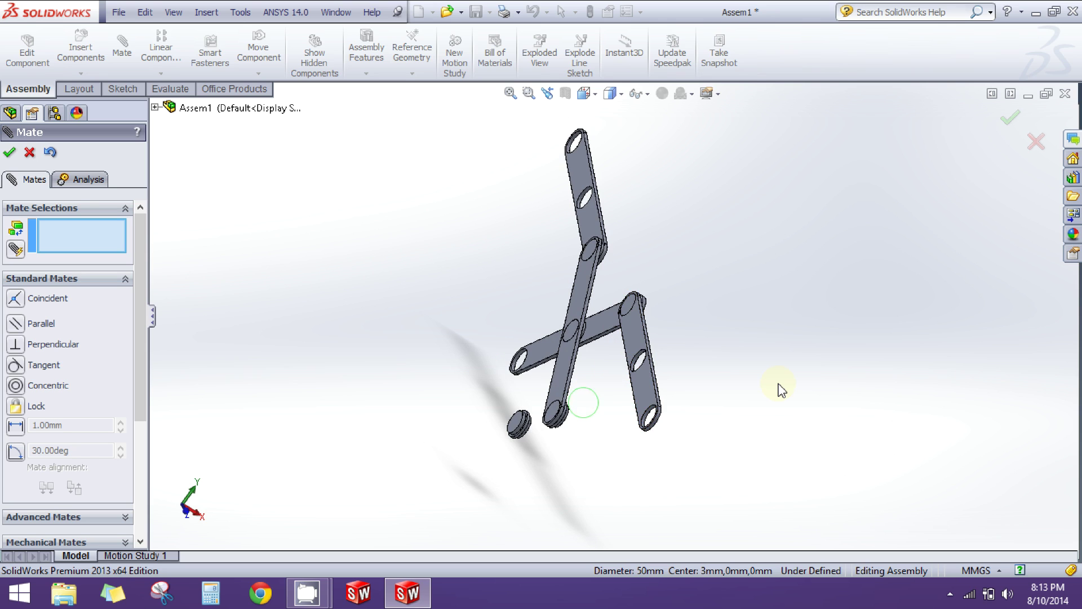
scroll(752, 380, up, 3)
middle_drag(714, 377, 655, 358)
scroll(580, 347, down, 5)
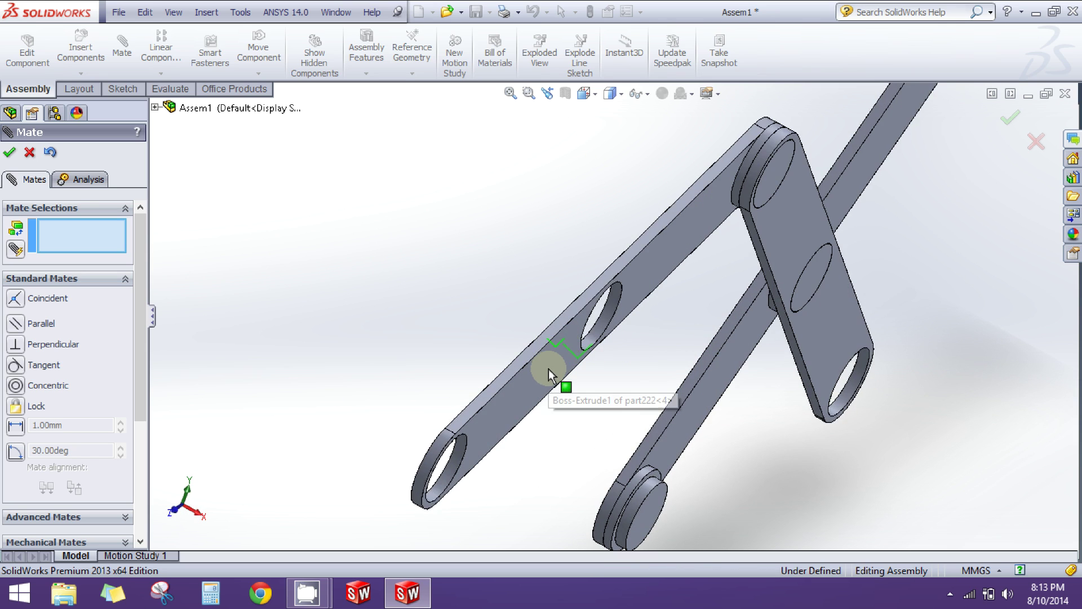
click(571, 347)
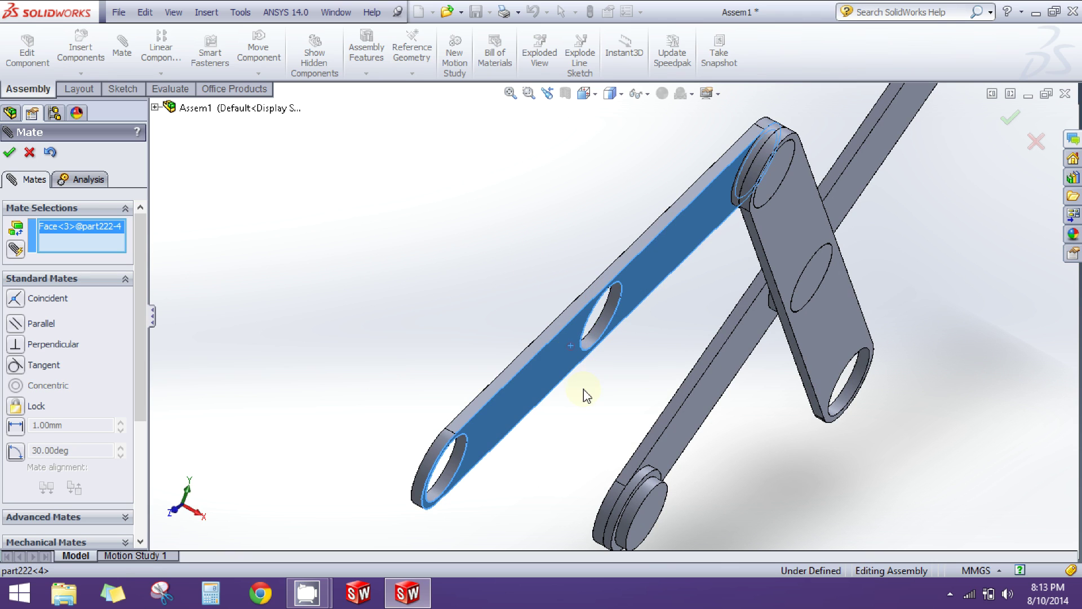
scroll(591, 410, up, 5)
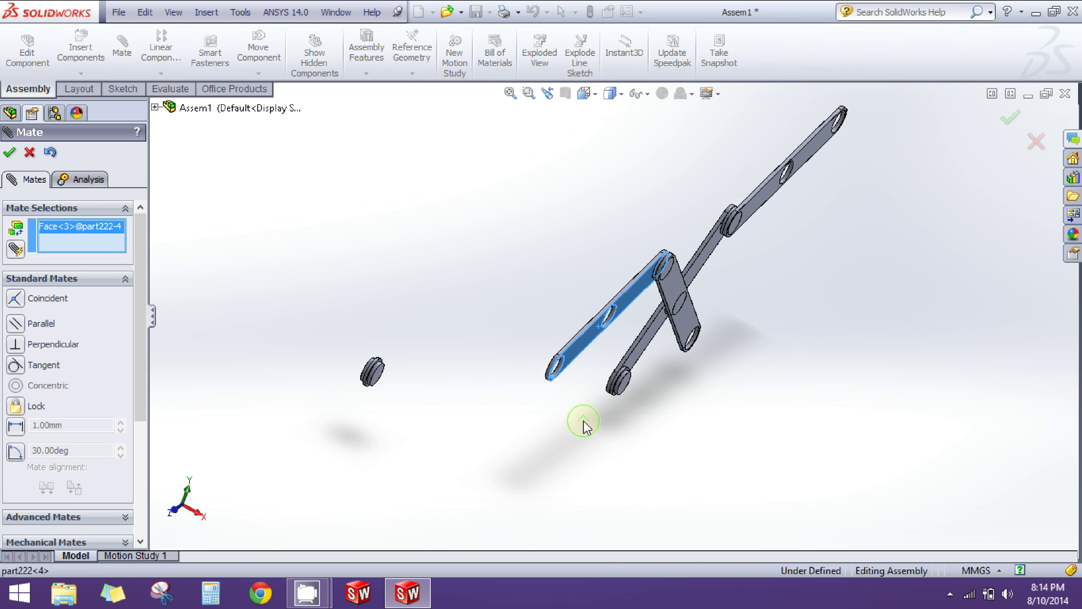
middle_drag(583, 423, 590, 400)
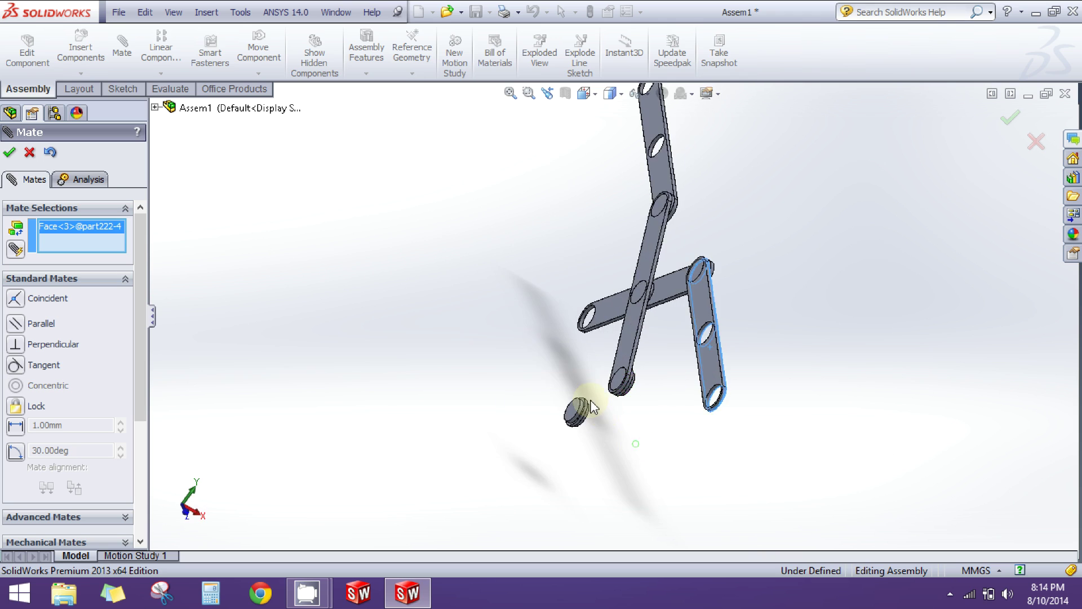
scroll(575, 398, down, 8)
click(630, 278)
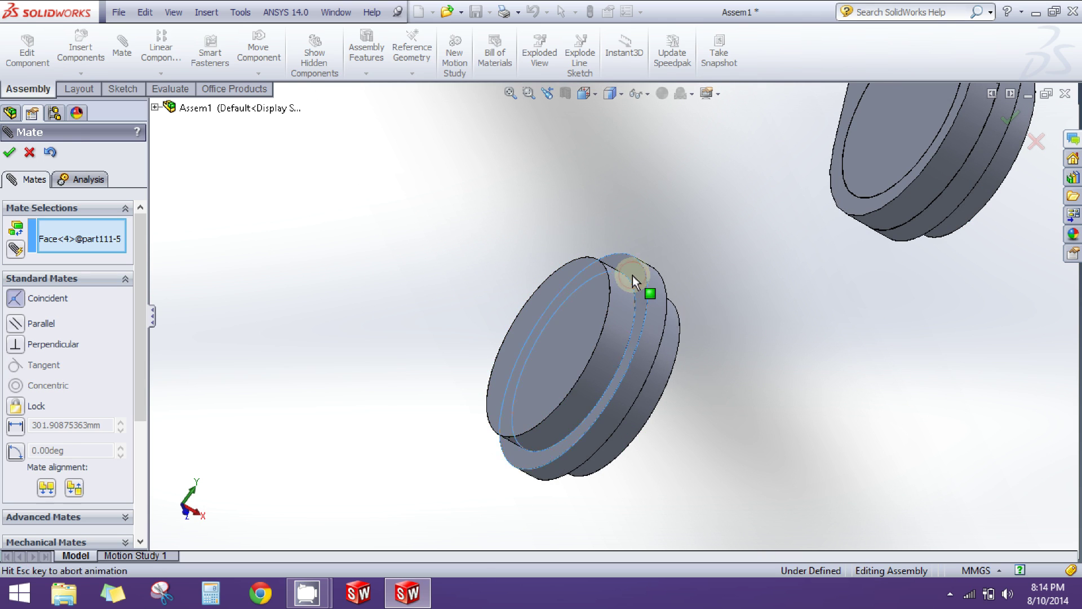
click(1039, 280)
Add a coincident mate between the middle hole edge of link part222<4> and the rear boss edge of pin part111<5>
scroll(1024, 346, up, 6)
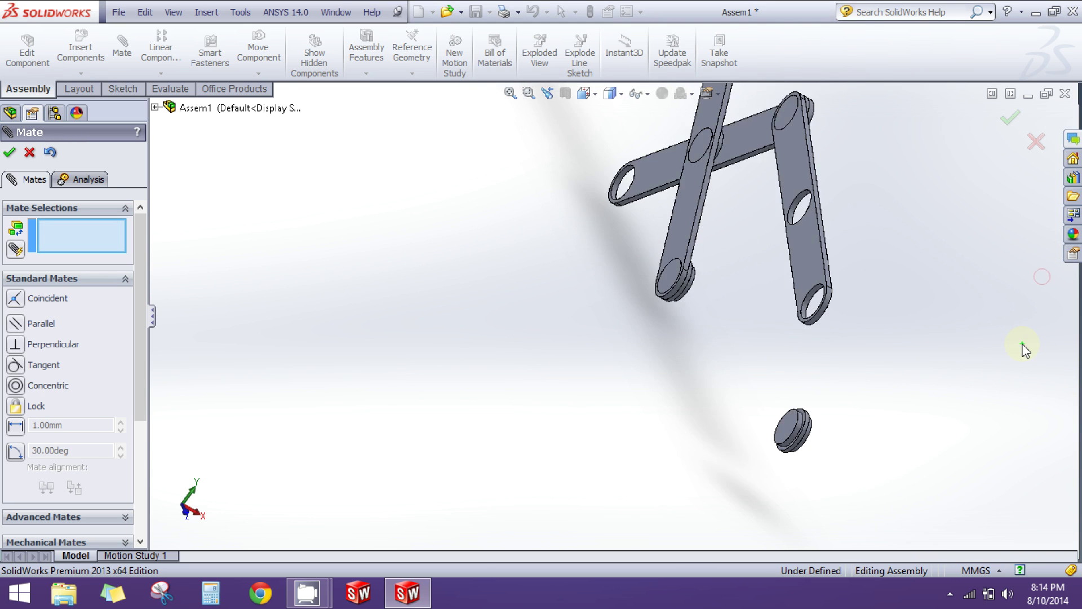
middle_drag(920, 338, 805, 267)
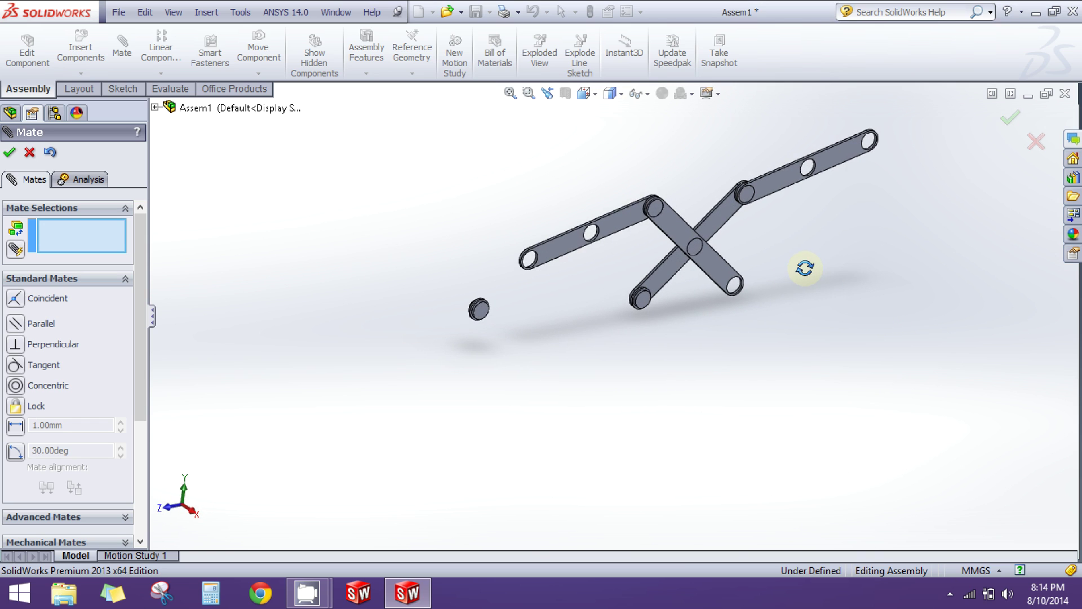
scroll(620, 241, down, 5)
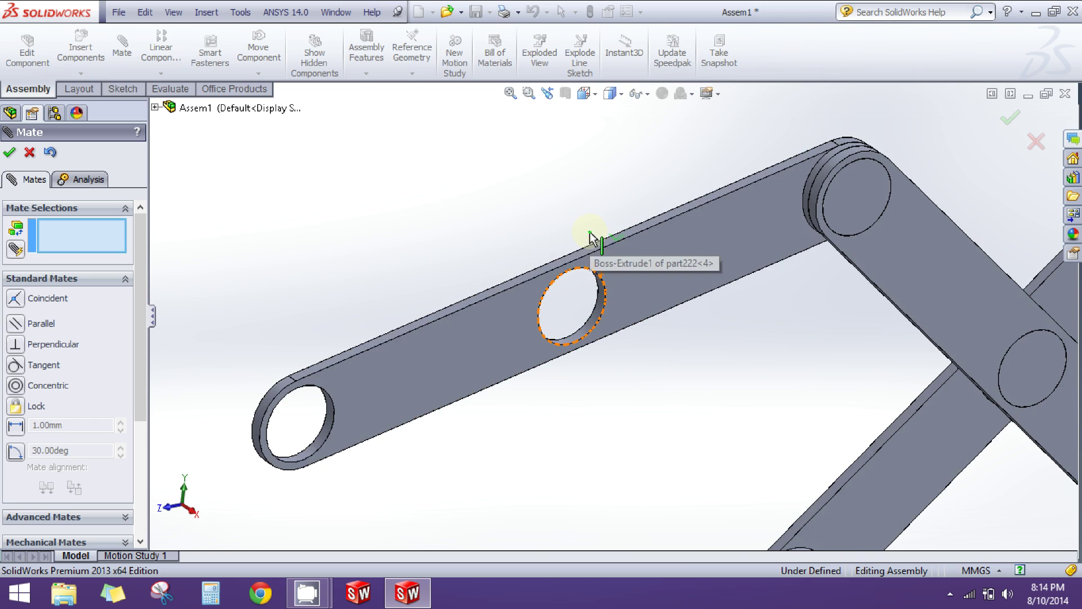
click(605, 304)
scroll(637, 376, up, 5)
middle_drag(628, 380, 714, 434)
scroll(714, 434, down, 6)
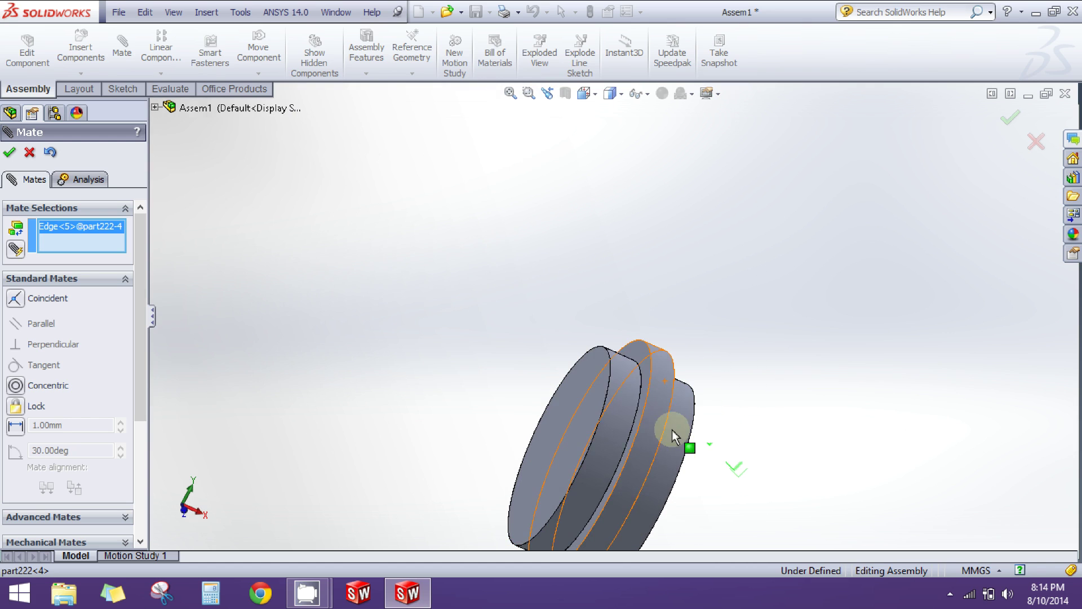
click(644, 389)
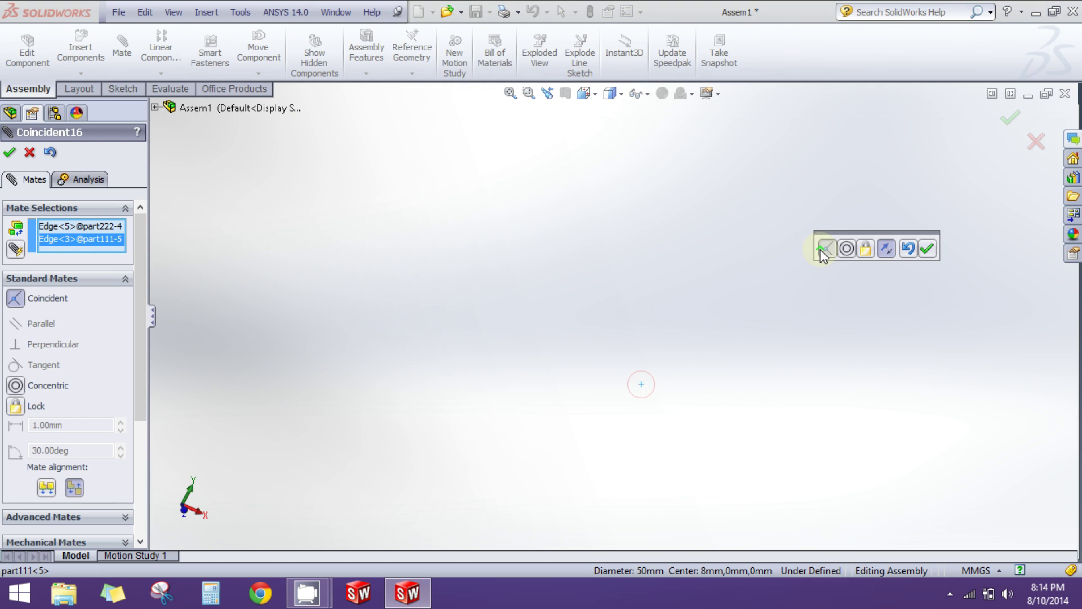
scroll(949, 314, up, 5)
middle_drag(925, 308, 799, 277)
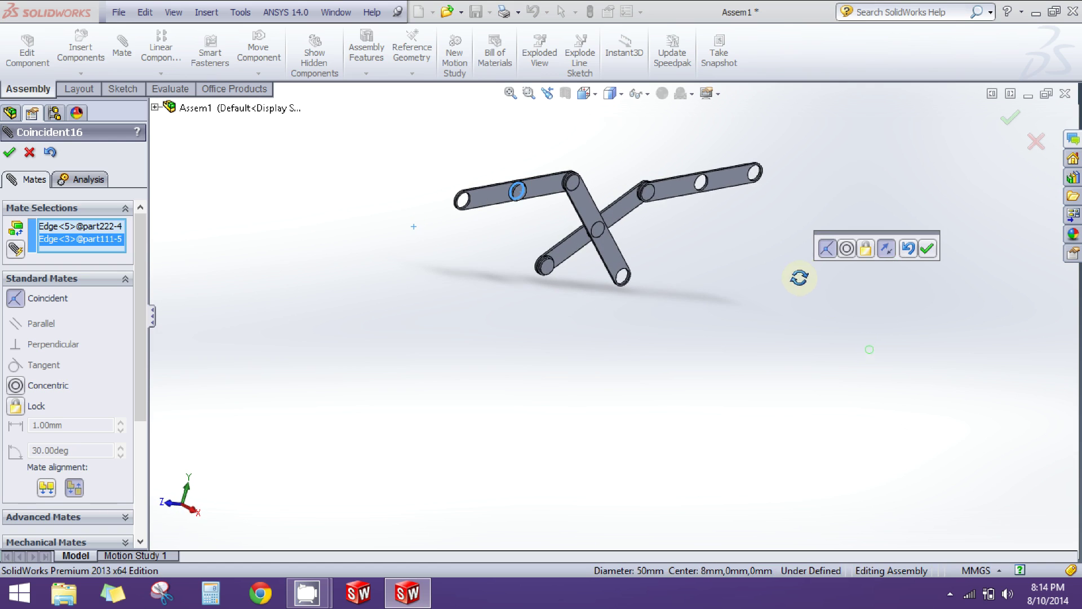
click(928, 249)
Add a coincident mate between the rear face of link part222<3> and the front collar face of pin part111<5>
scroll(699, 200, down, 4)
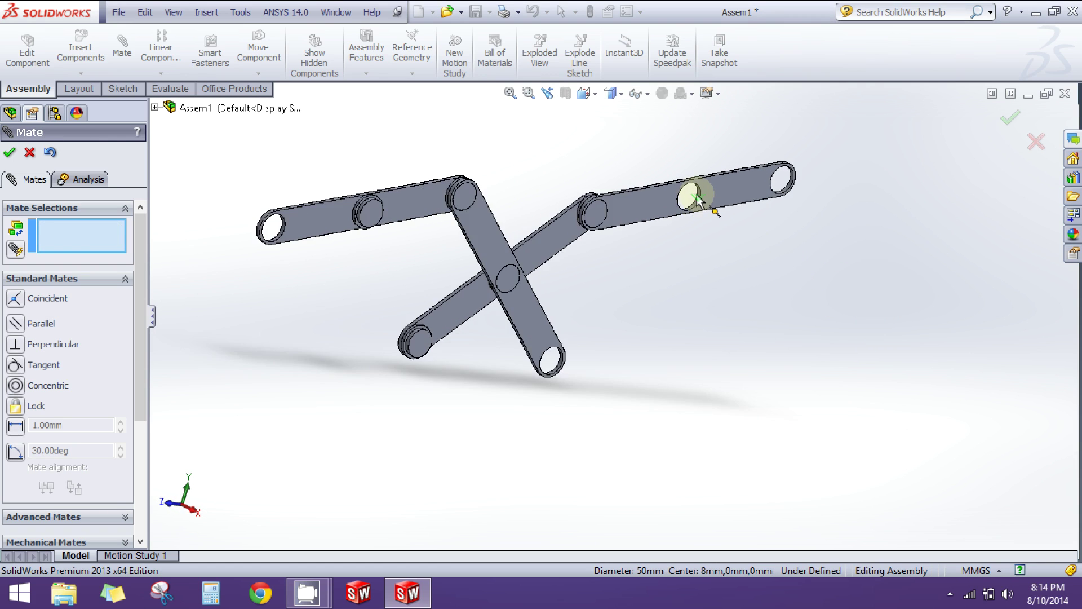
scroll(648, 355, up, 3)
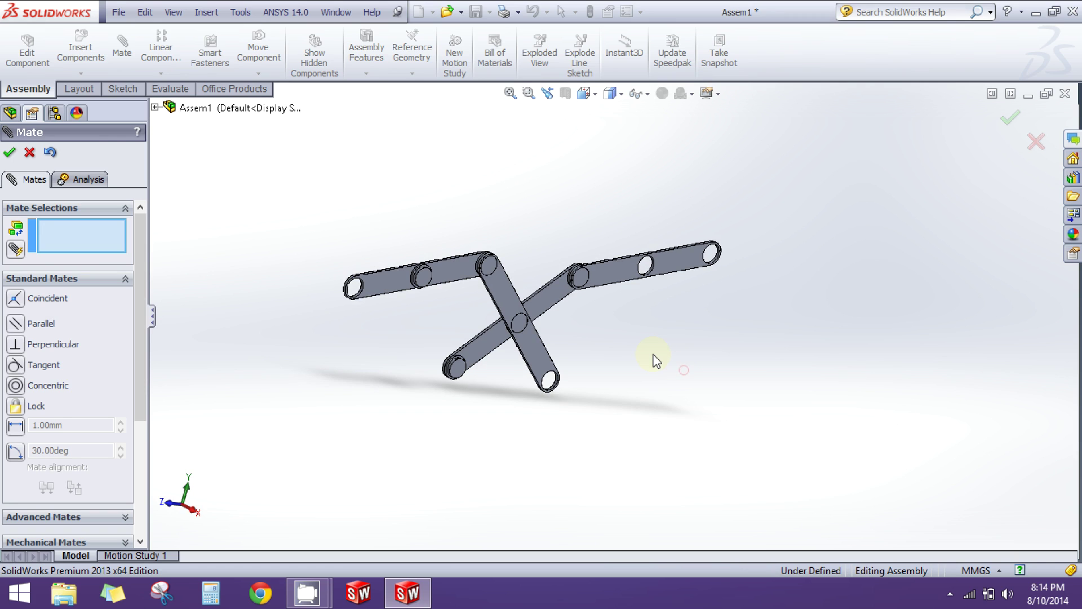
middle_drag(656, 361, 704, 434)
middle_drag(618, 294, 653, 344)
scroll(506, 206, down, 4)
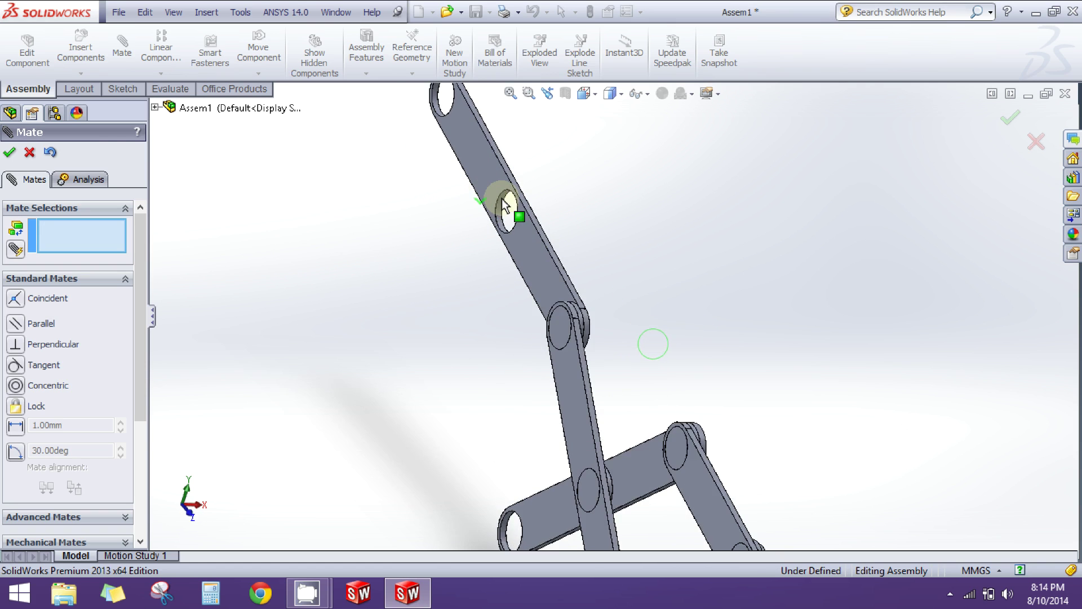
scroll(505, 206, down, 3)
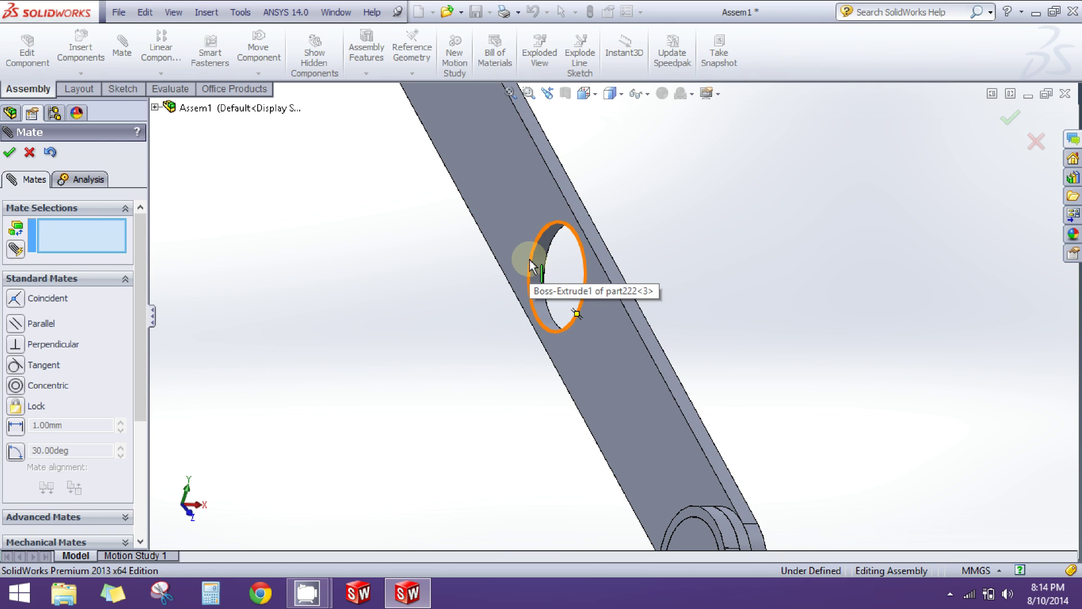
click(519, 230)
scroll(739, 354, up, 10)
middle_drag(739, 354, 644, 256)
scroll(543, 389, down, 6)
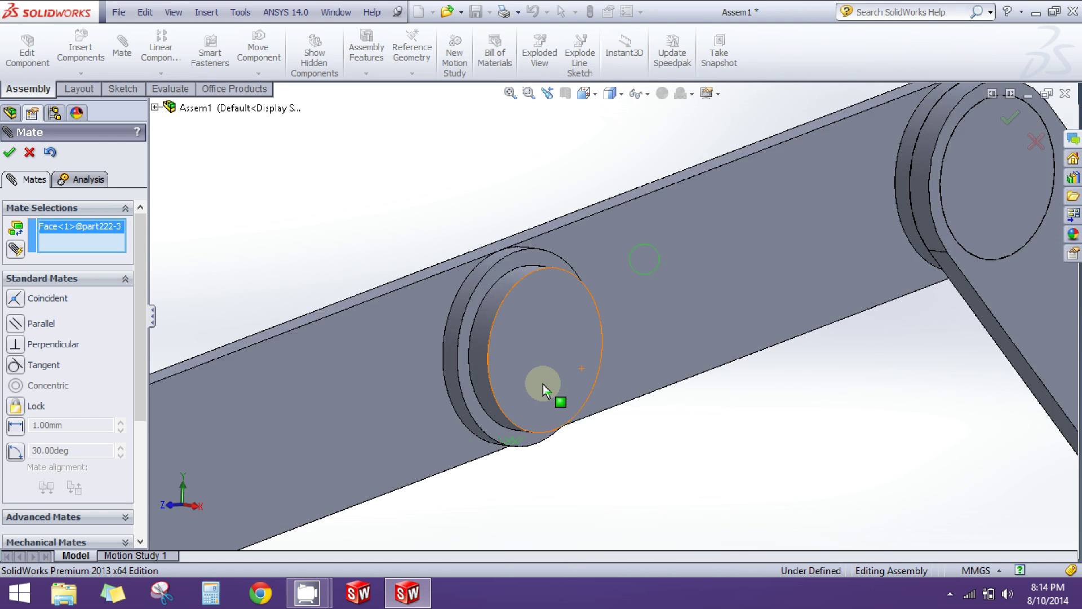
click(523, 257)
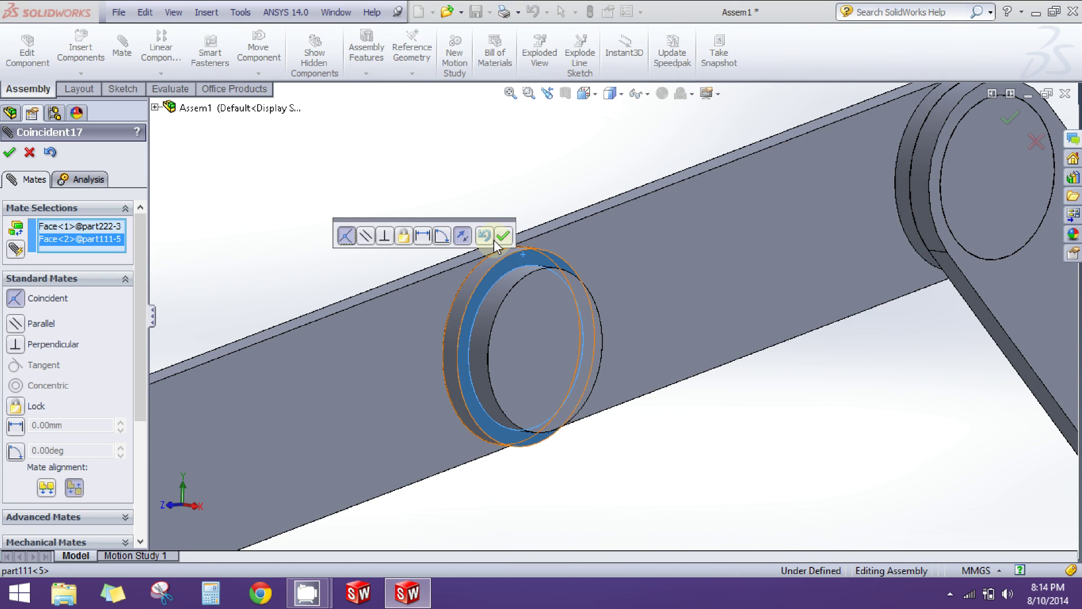
click(505, 236)
Add a concentric mate between the front boss edge of pin part111<5> and the middle hole edge of link part222<3>, and finish mating
scroll(806, 389, up, 4)
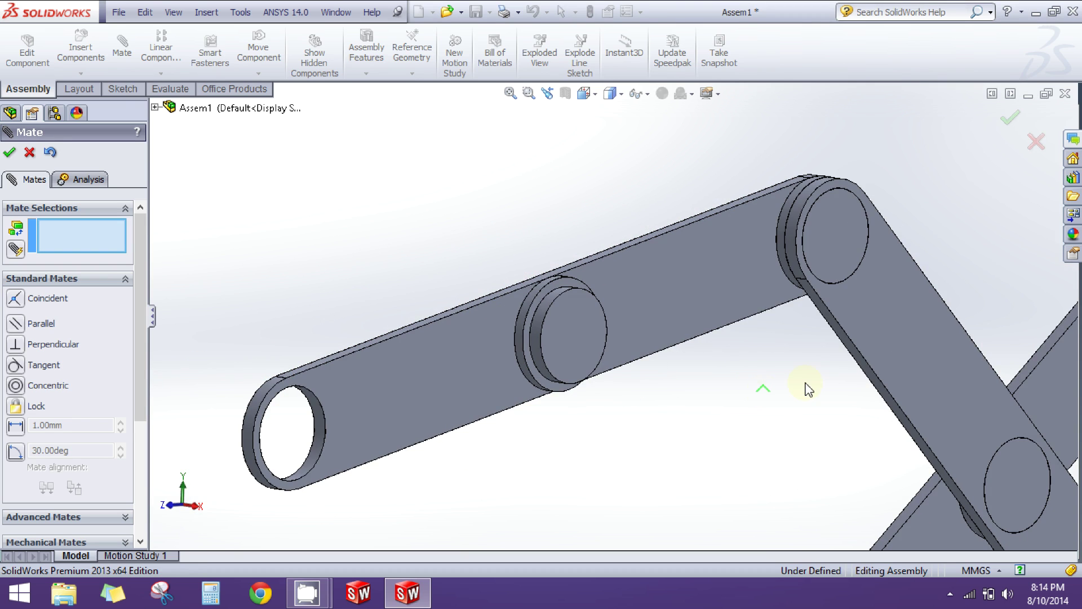
scroll(543, 298, down, 3)
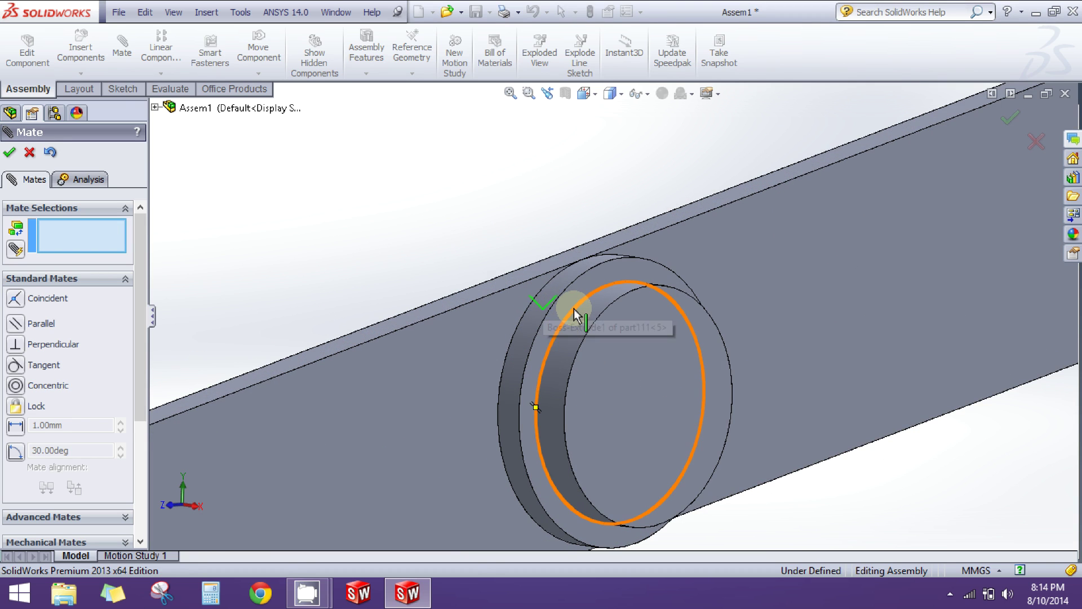
click(546, 300)
scroll(573, 307, up, 3)
scroll(727, 382, up, 4)
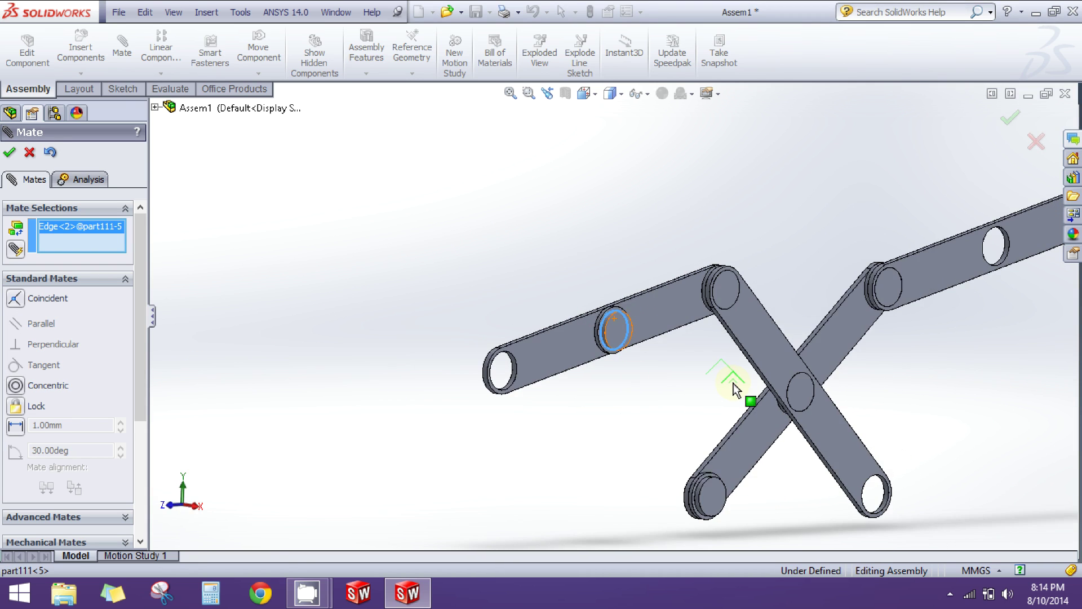
middle_drag(733, 383, 816, 419)
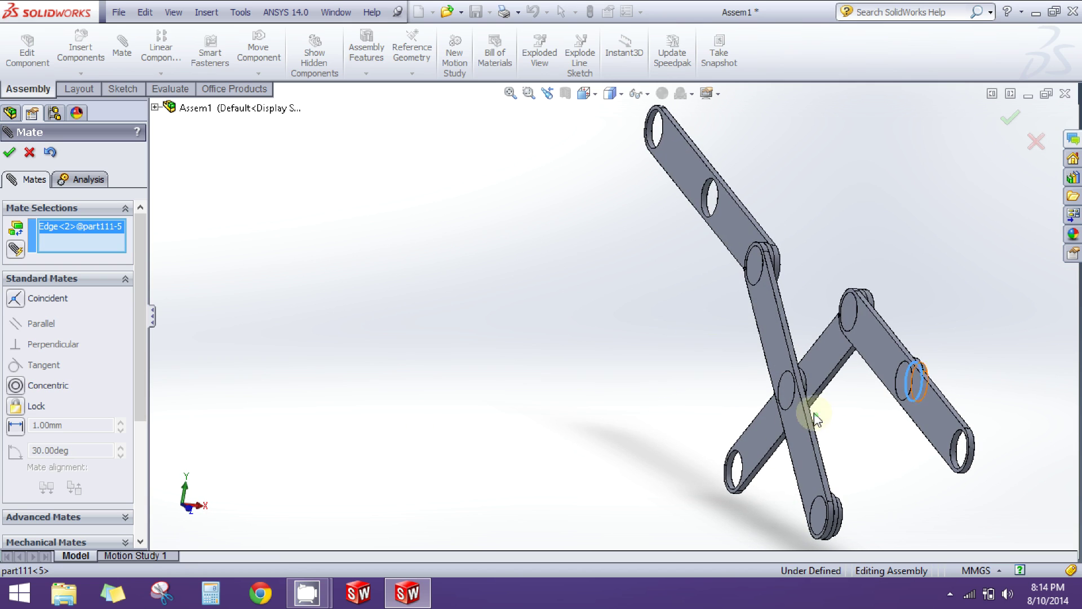
click(699, 188)
scroll(720, 217, down, 2)
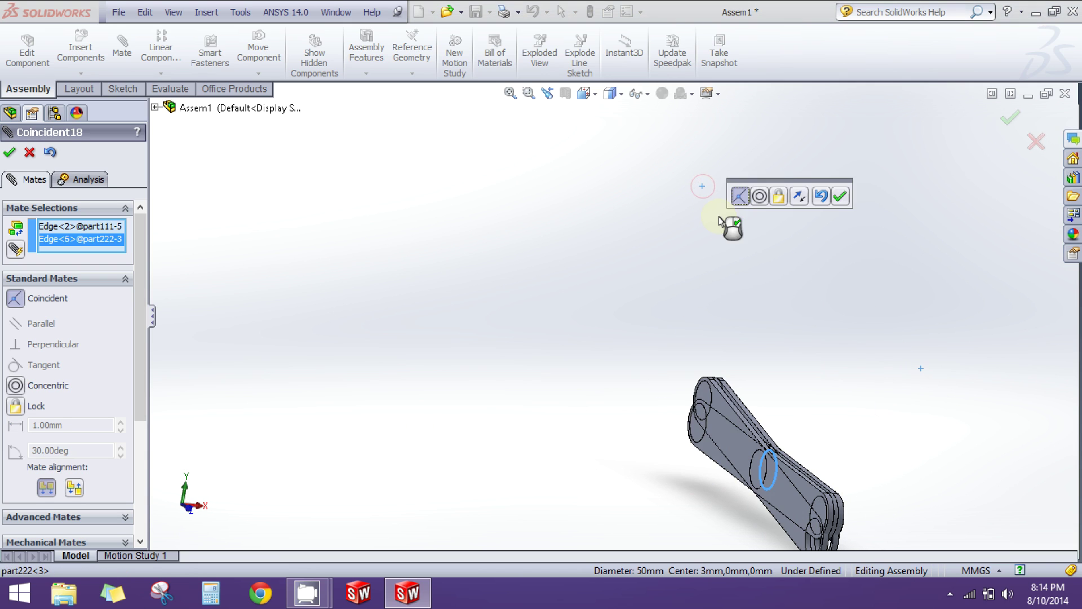
click(761, 198)
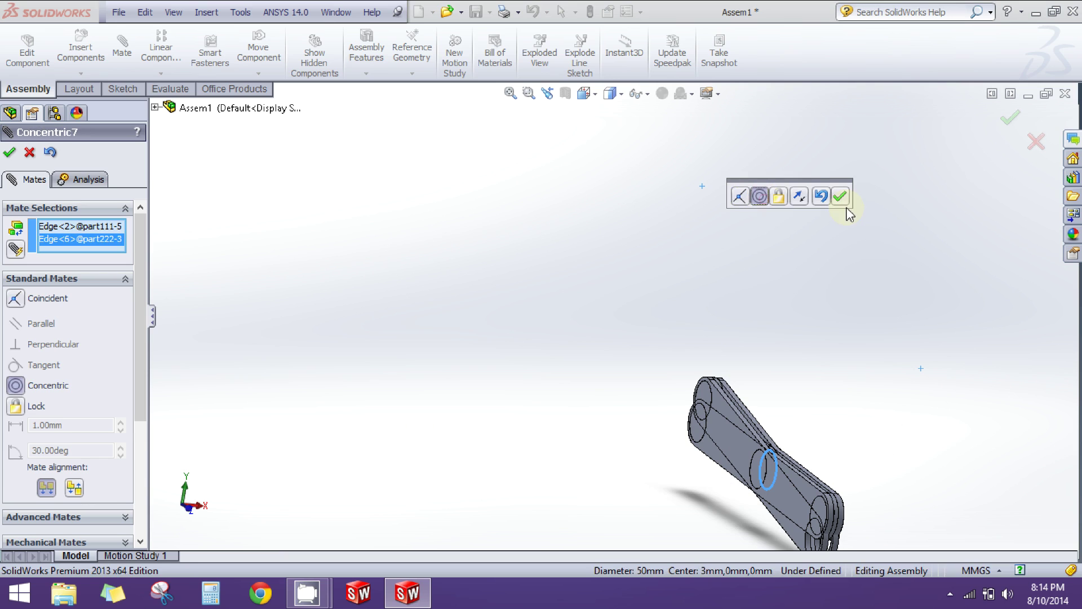
click(839, 197)
click(1036, 141)
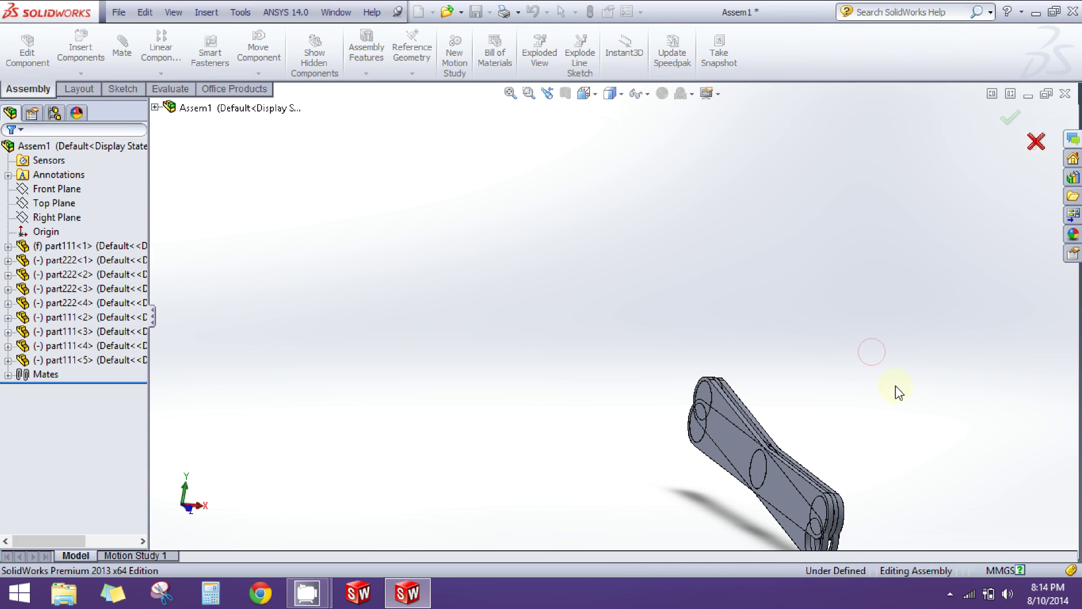
middle_drag(875, 380, 764, 395)
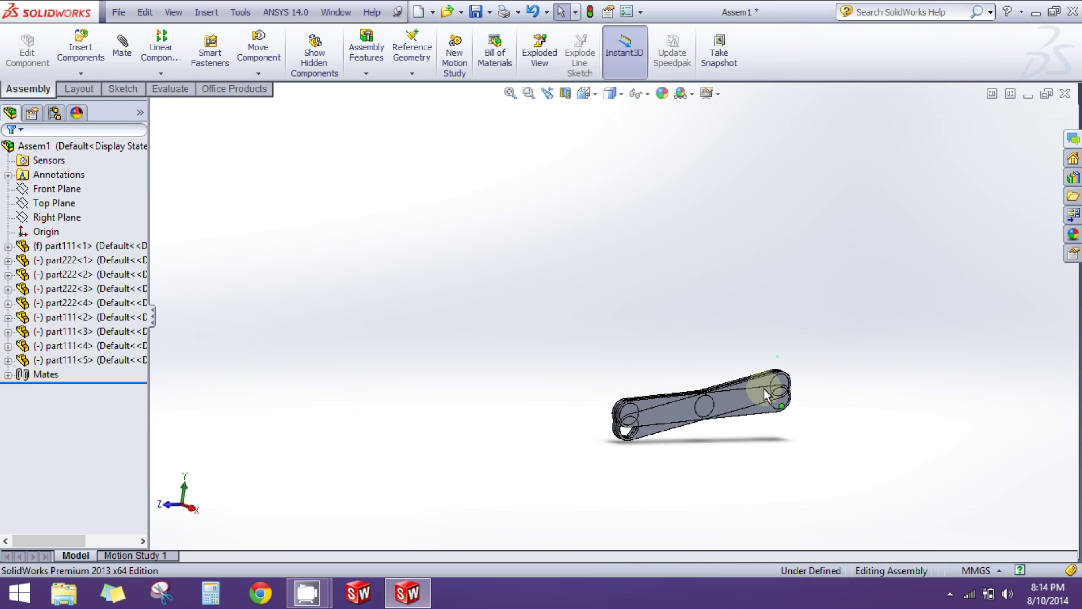
Open out the folded scissor linkage by moving link part222<3> up and away from the fixed pin
drag(756, 389, 560, 284)
drag(633, 268, 708, 327)
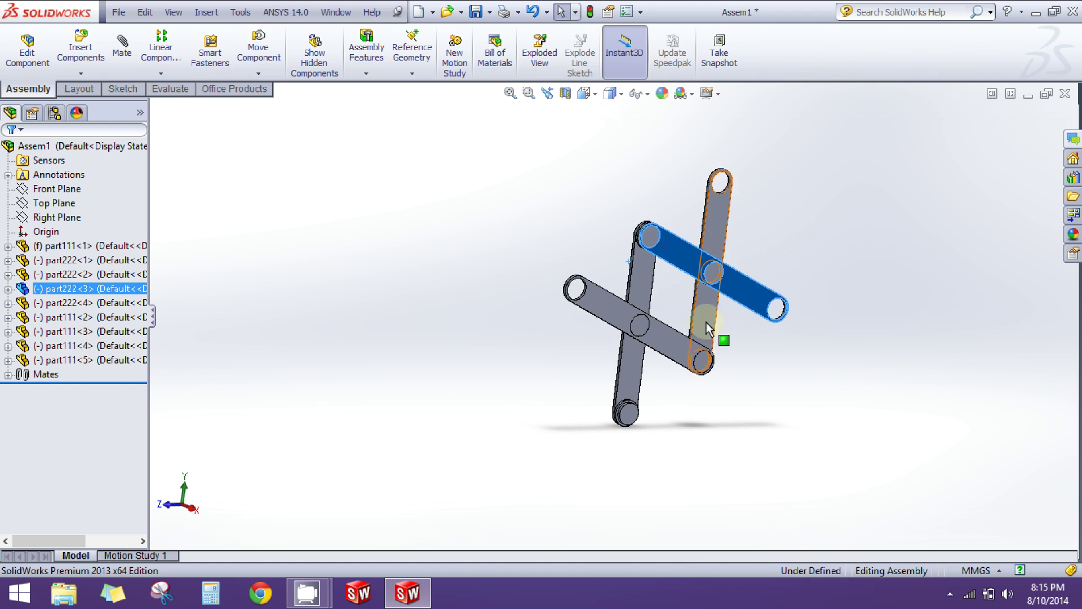
click(738, 366)
middle_drag(773, 261, 772, 343)
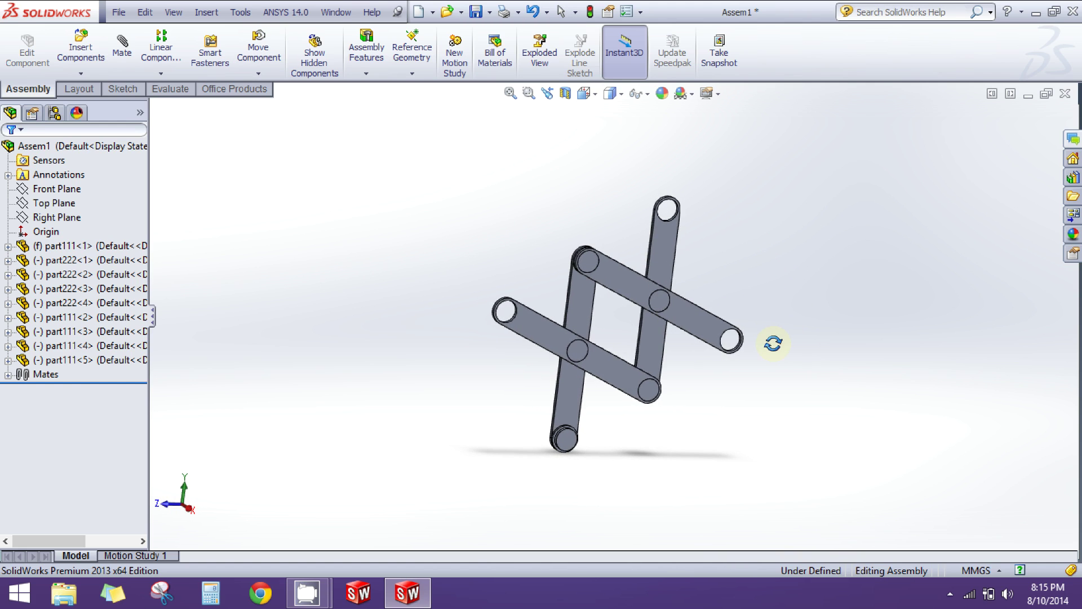
Swing link part222<2> until it lies about horizontal, squaring up the linkage, and deselect it
mouse_move(529, 323)
mouse_down()
mouse_move(497, 324)
mouse_move(524, 328)
mouse_up()
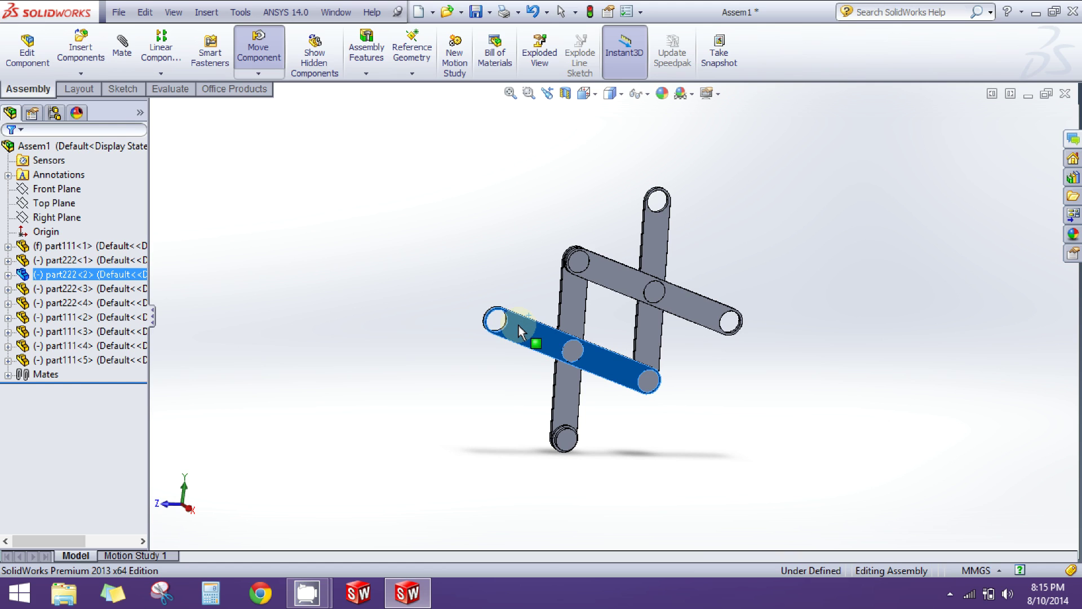
key(Escape)
drag(519, 333, 515, 360)
key(Escape)
key(Escape)
key(Escape)
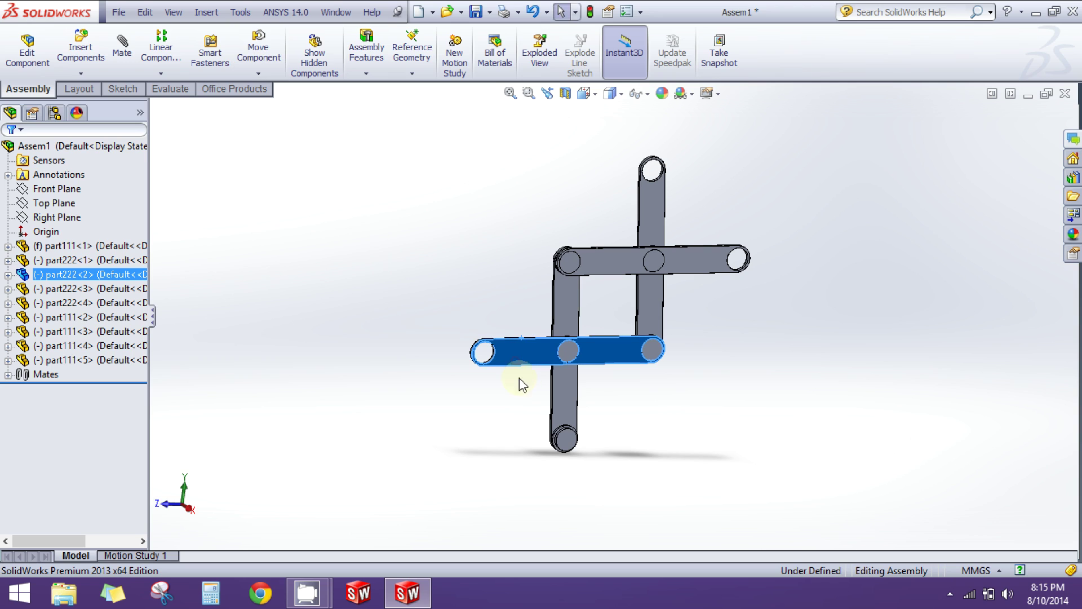
click(516, 349)
click(496, 449)
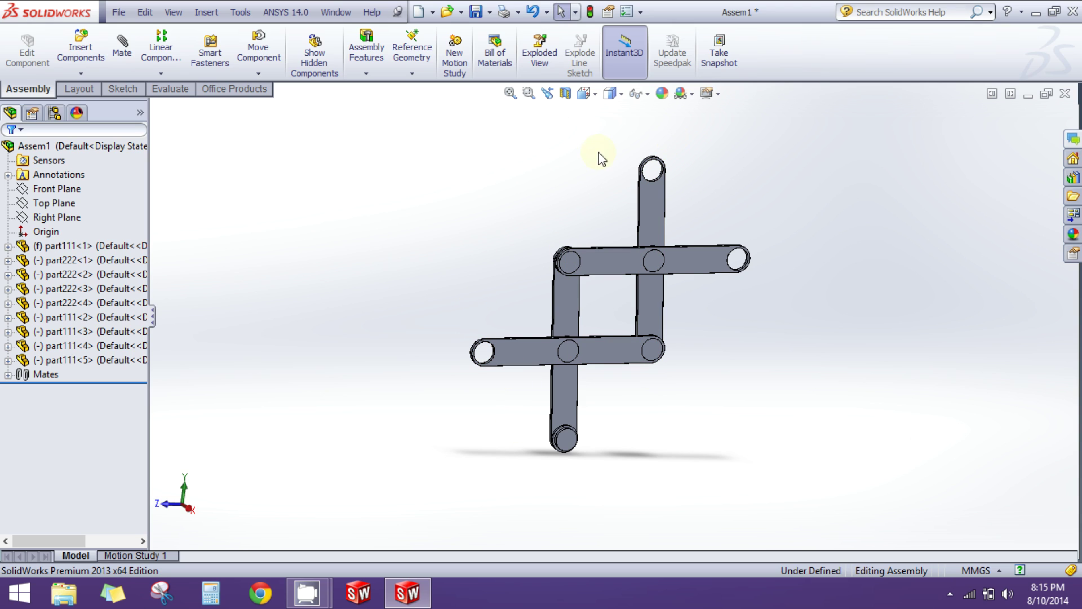
drag(425, 123, 492, 245)
click(471, 243)
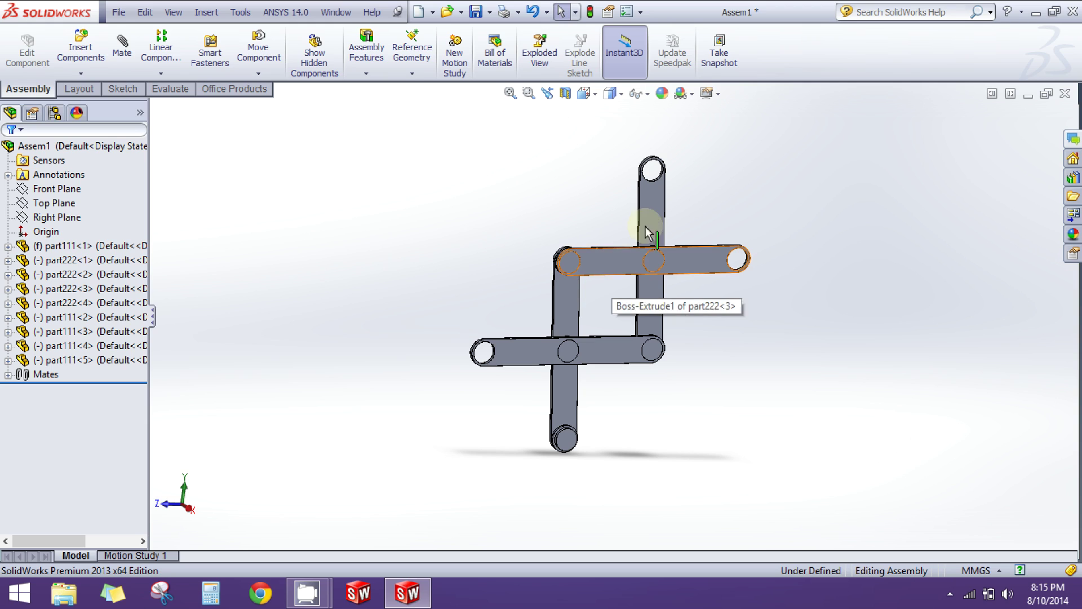
click(577, 187)
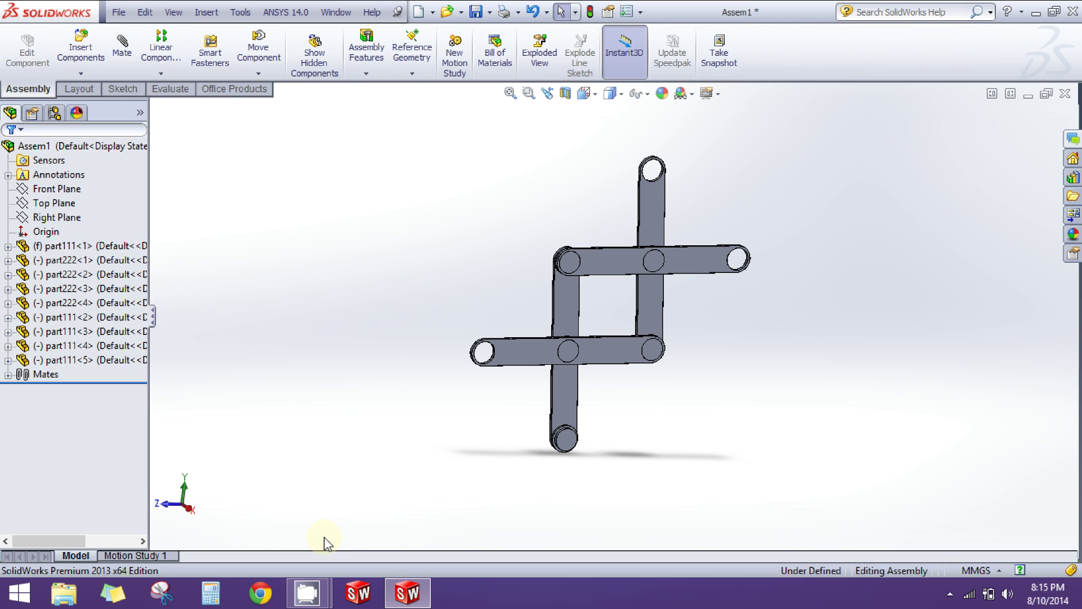
Rebuild the assembly and save it under the name scissors in the scissors folder
click(115, 12)
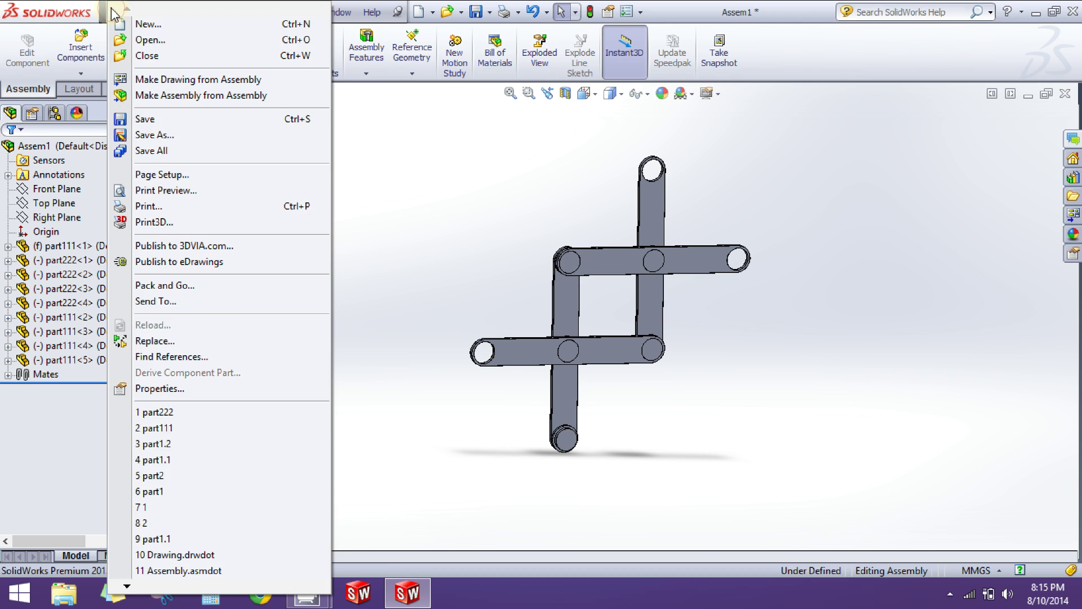
click(168, 134)
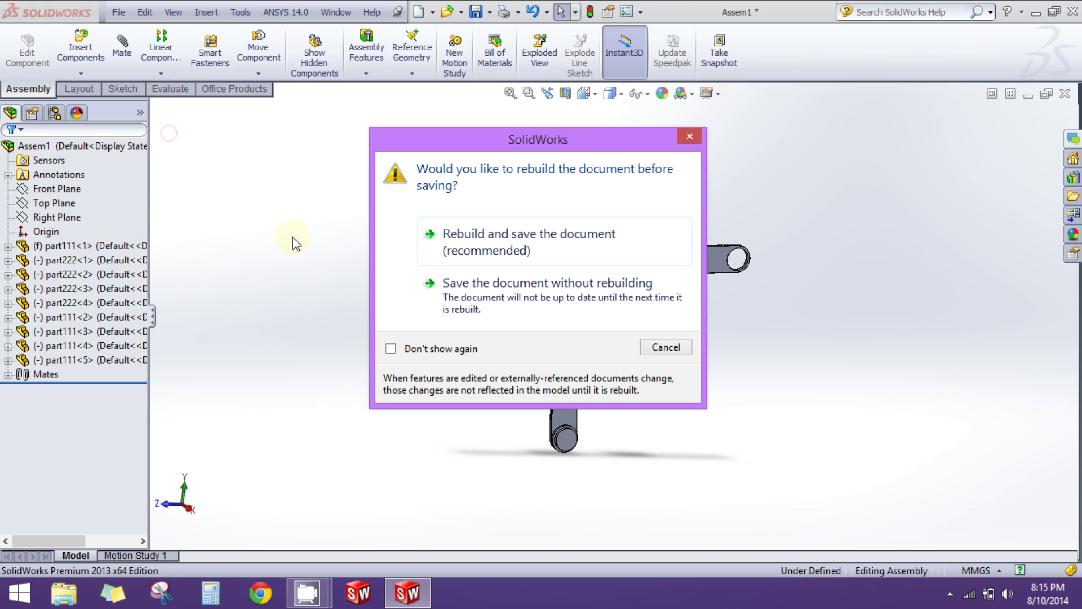
click(575, 241)
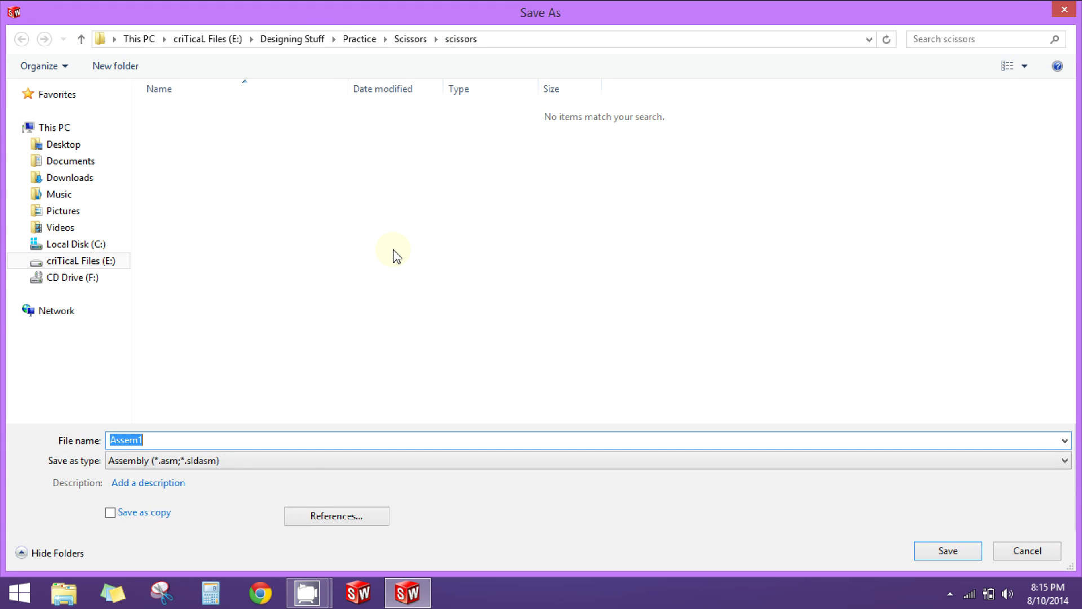
text(scissors)
click(943, 550)
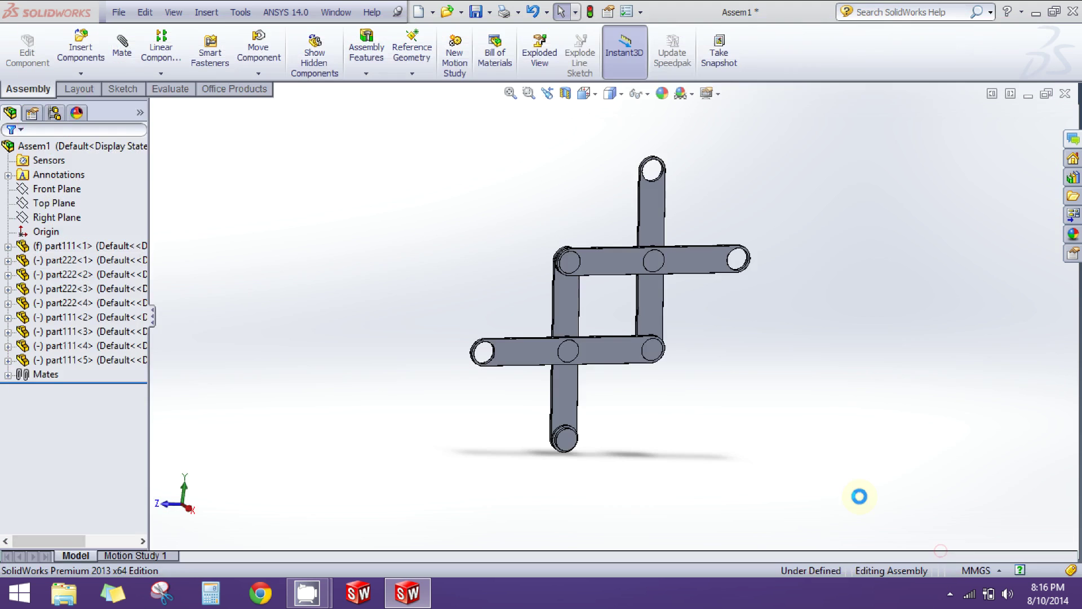
Move link part222<3> sideways toward the fixed pin to tilt the linkage and test its motion
scroll(742, 361, up, 2)
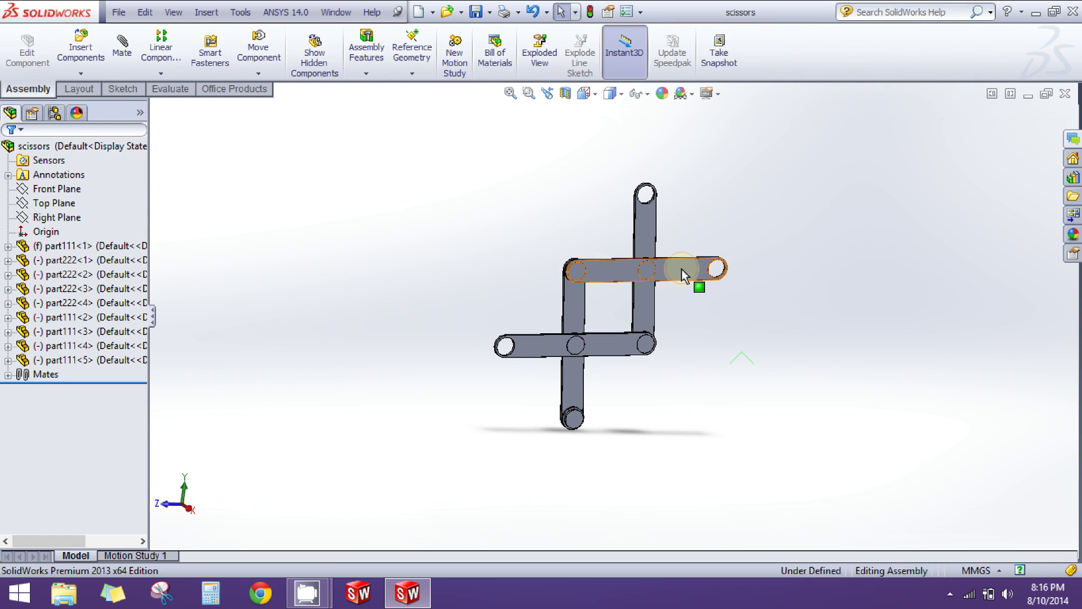
drag(681, 269, 648, 271)
mouse_move(310, 592)
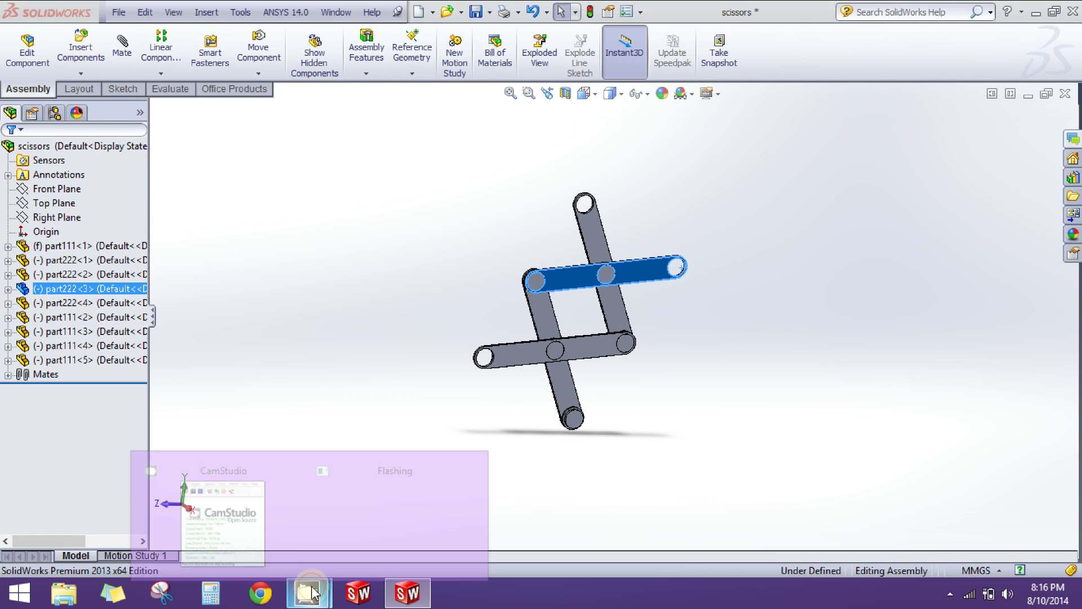